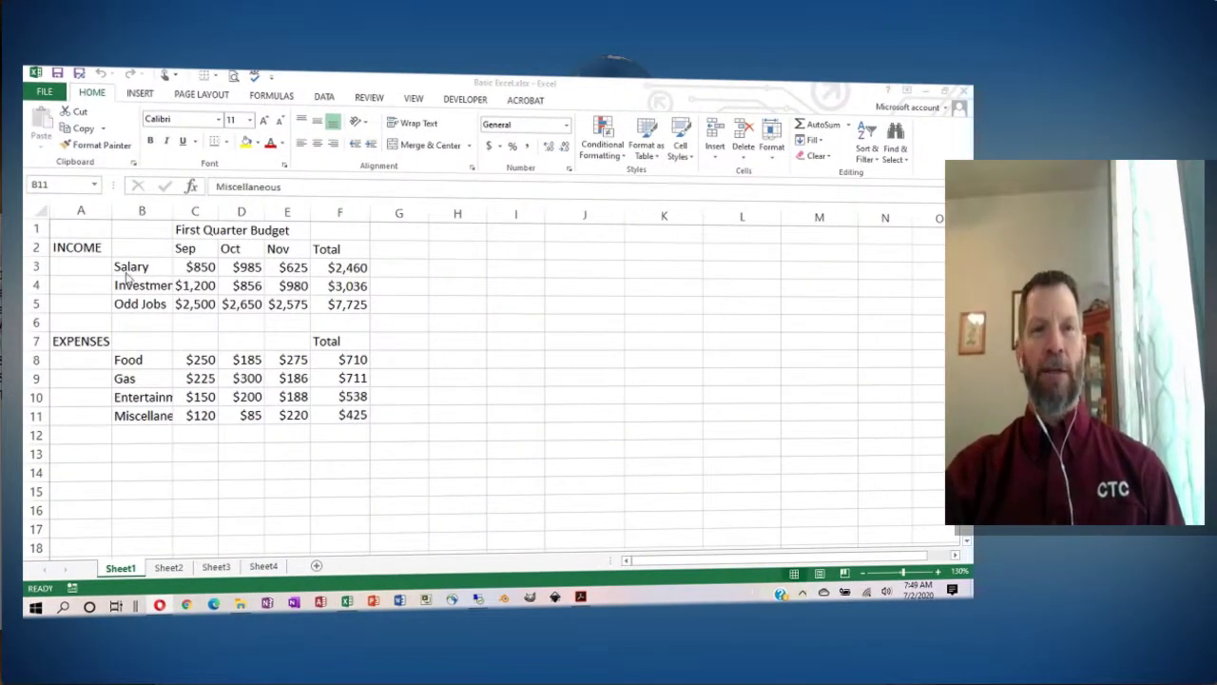
AutoFit column B to its contents, and merge and center the First Quarter Budget title across A1:F1.
double_click(173, 211)
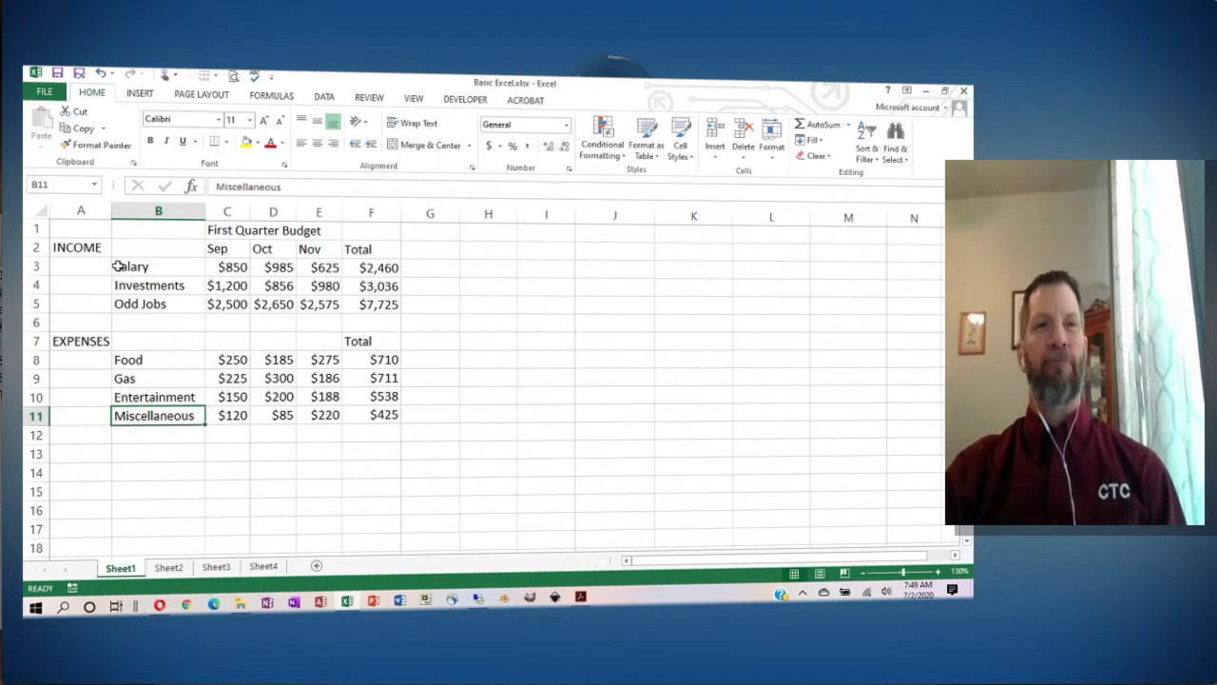
drag(80, 227, 364, 227)
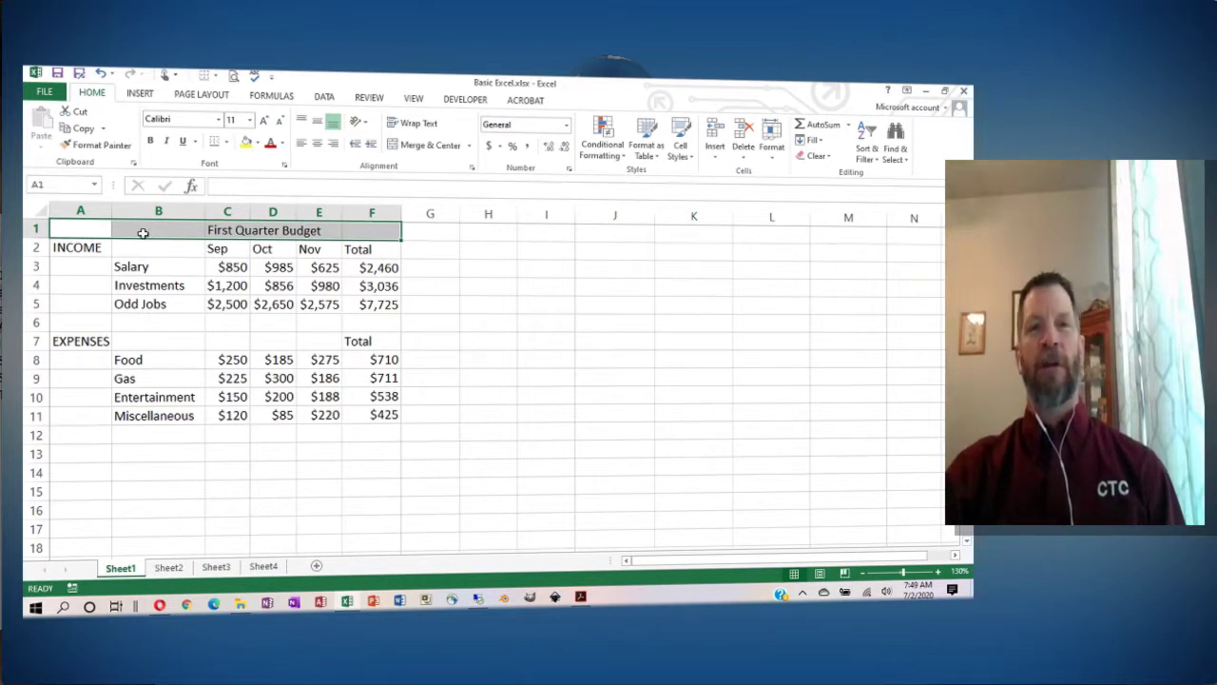
click(427, 149)
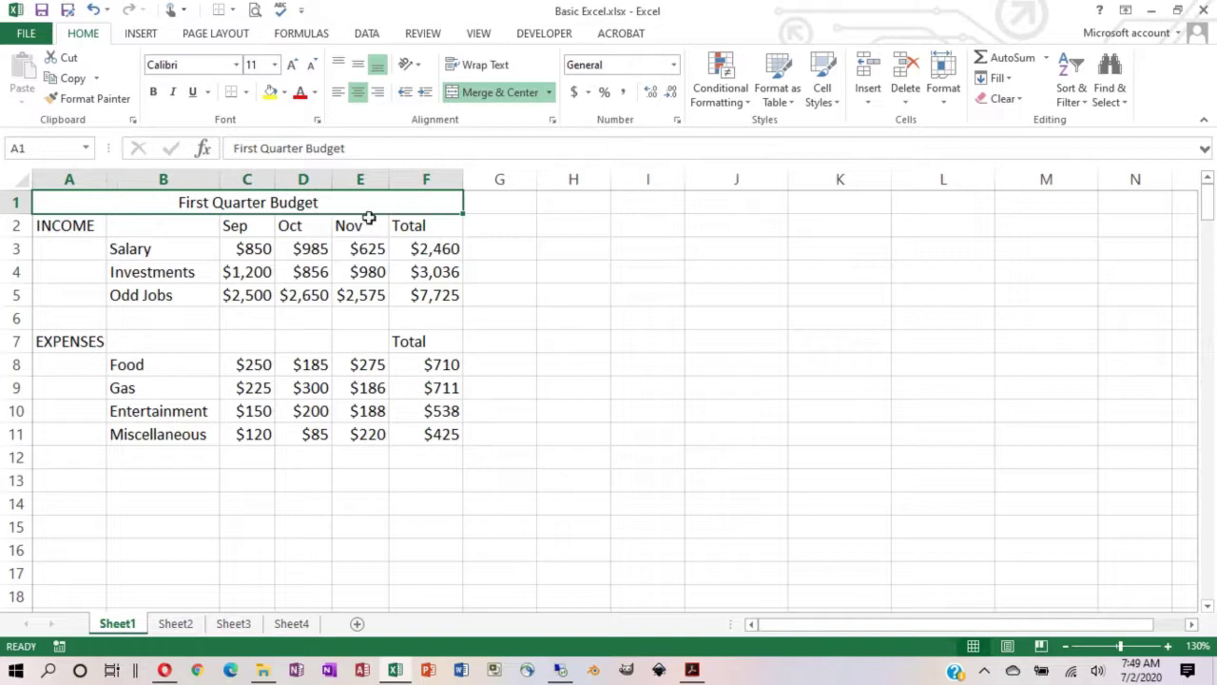
click(502, 212)
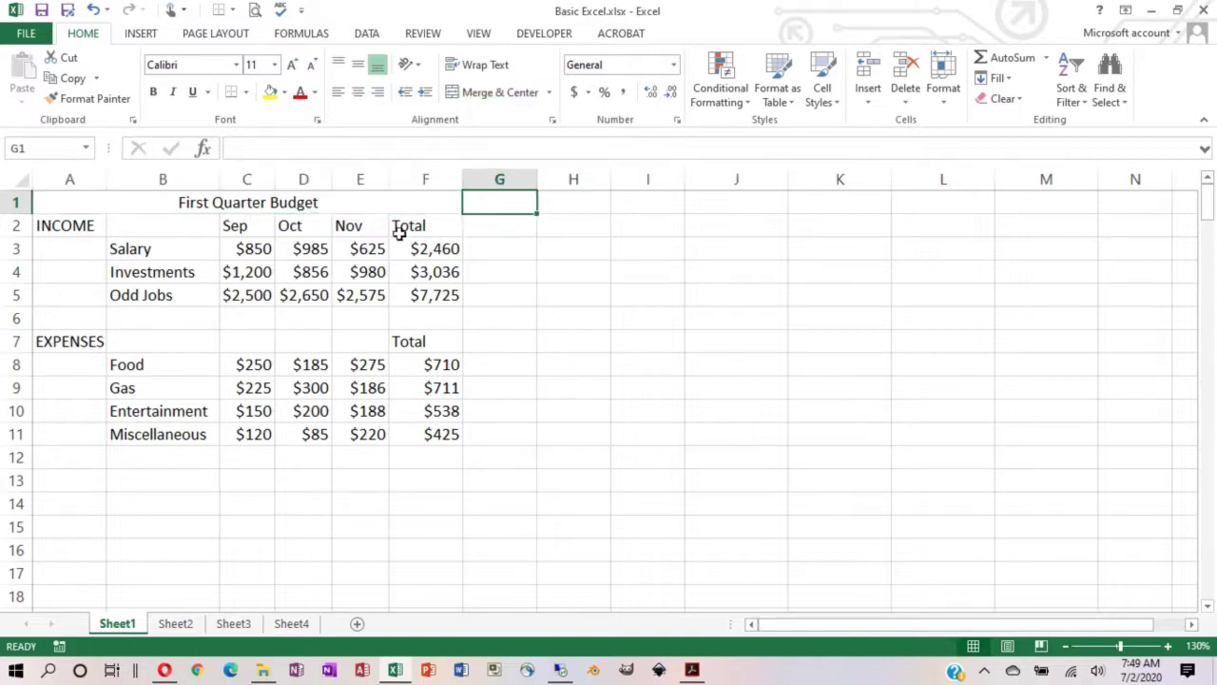
click(669, 341)
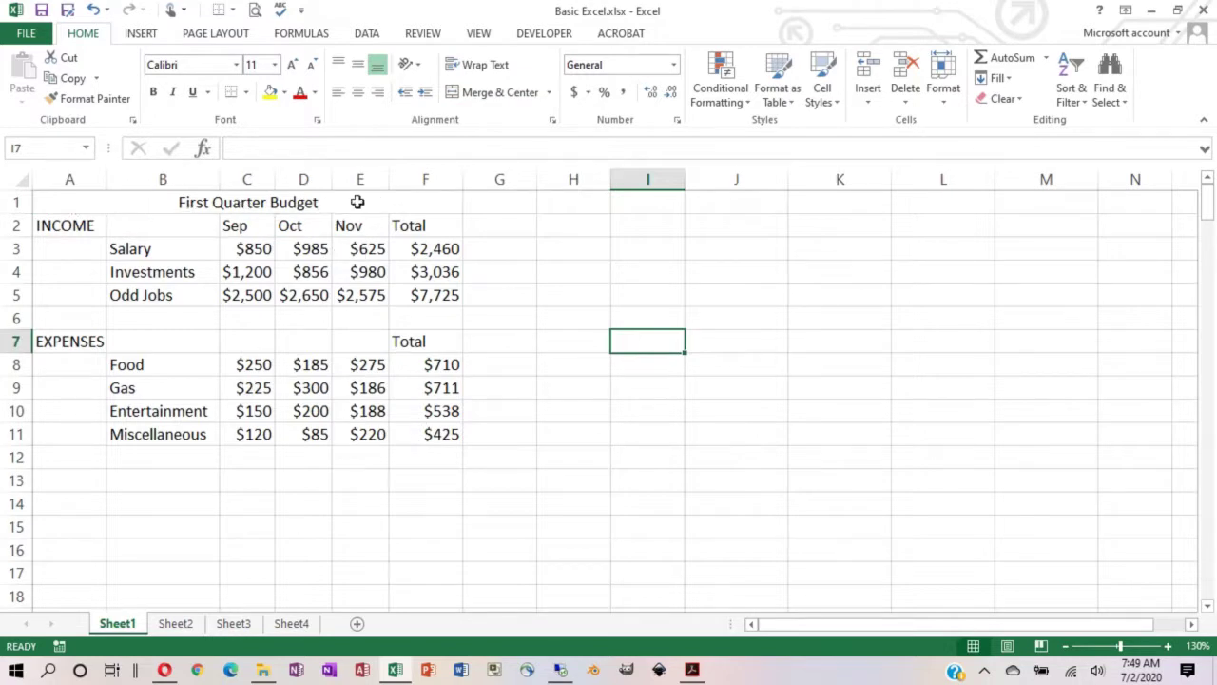
Apply a Thick Box Border around the merged First Quarter Budget title.
click(247, 201)
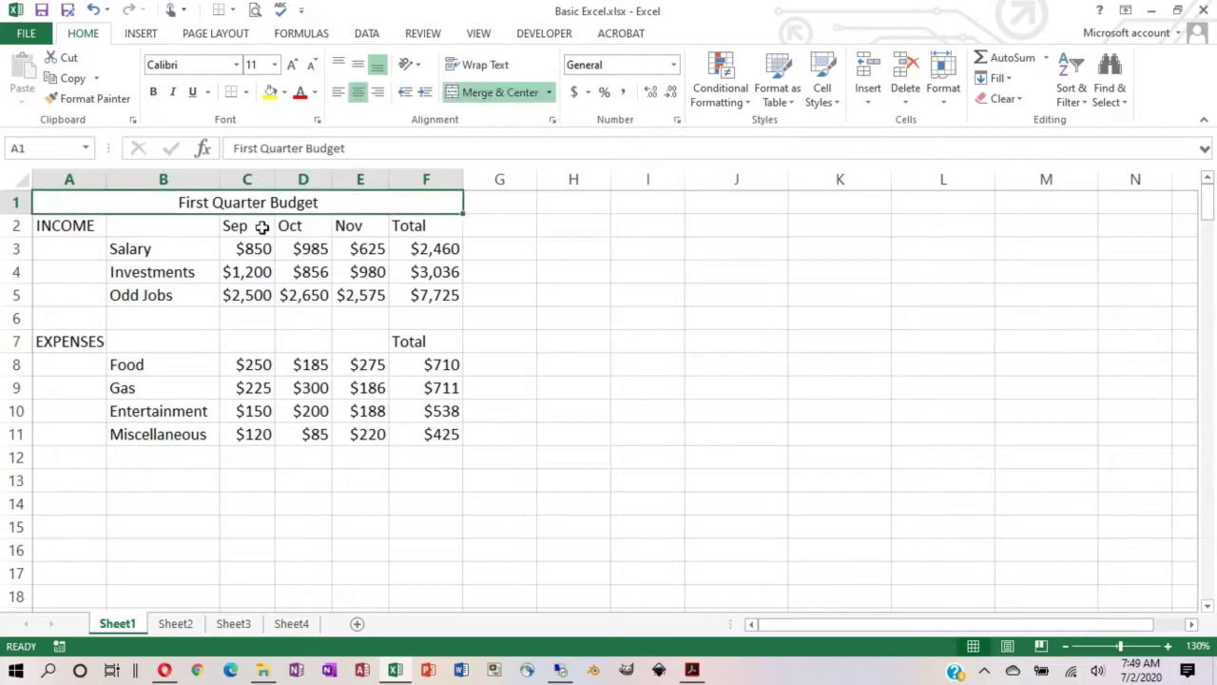
click(245, 92)
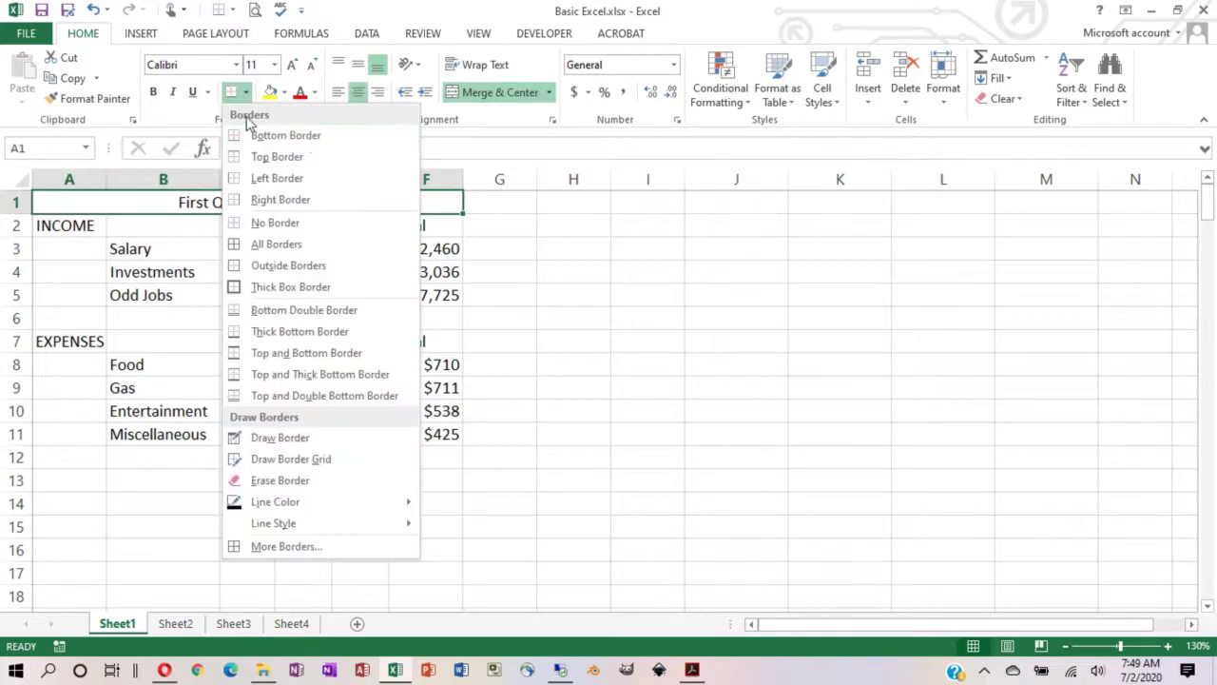
click(266, 286)
drag(547, 293, 656, 295)
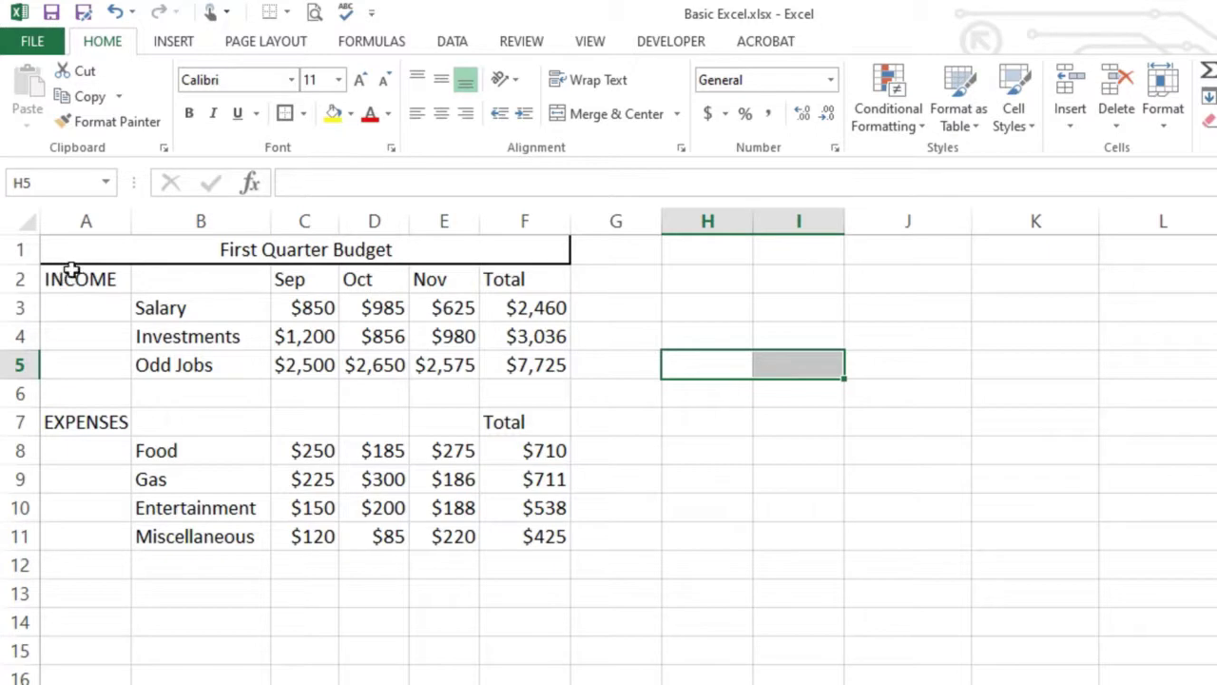
Try inserting a single blank row above the INCOME header row, and undo the insertion.
right_click(13, 278)
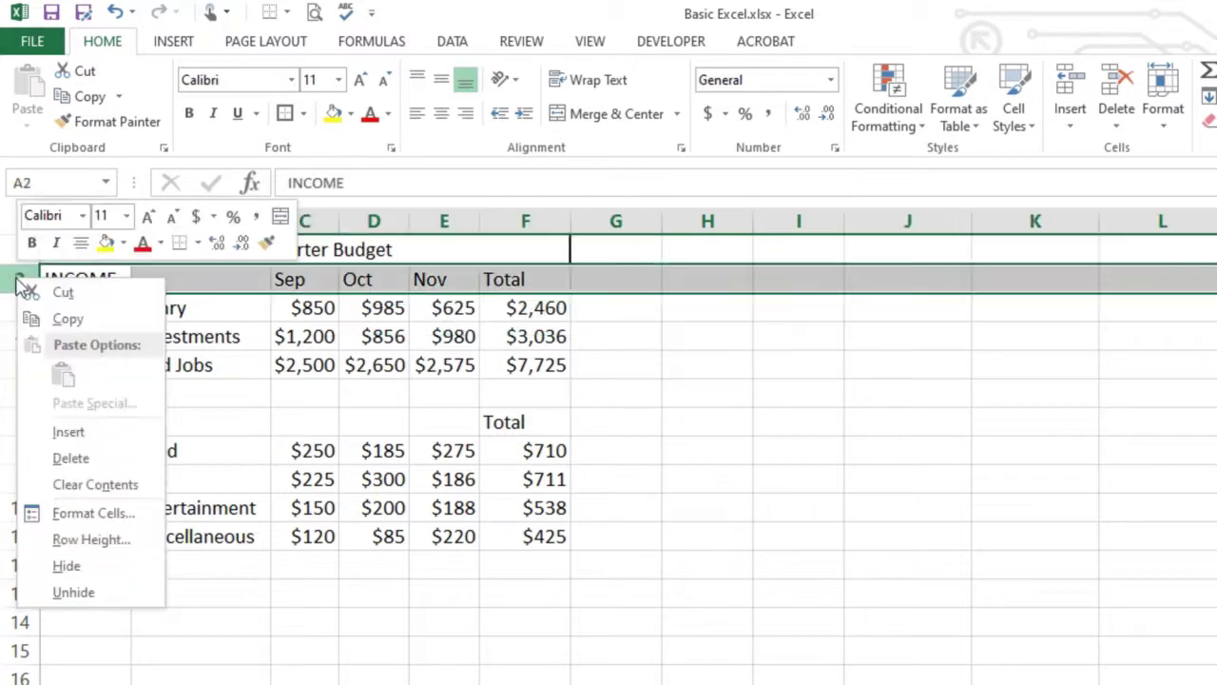
click(63, 433)
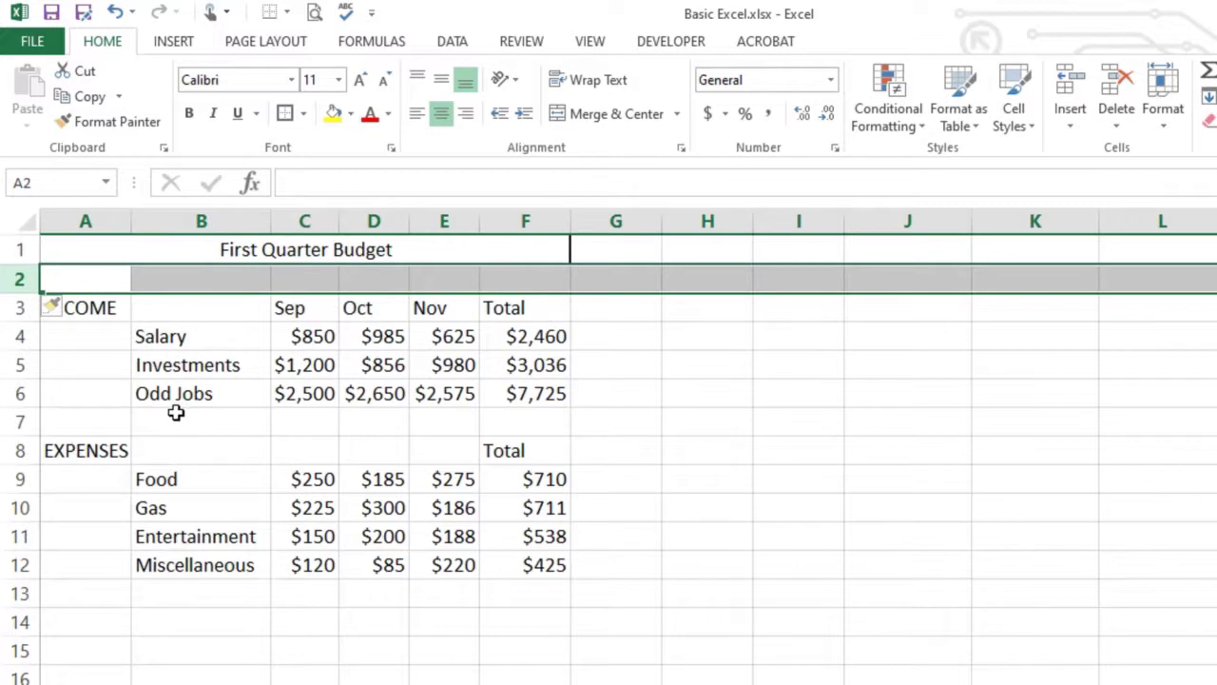
click(176, 414)
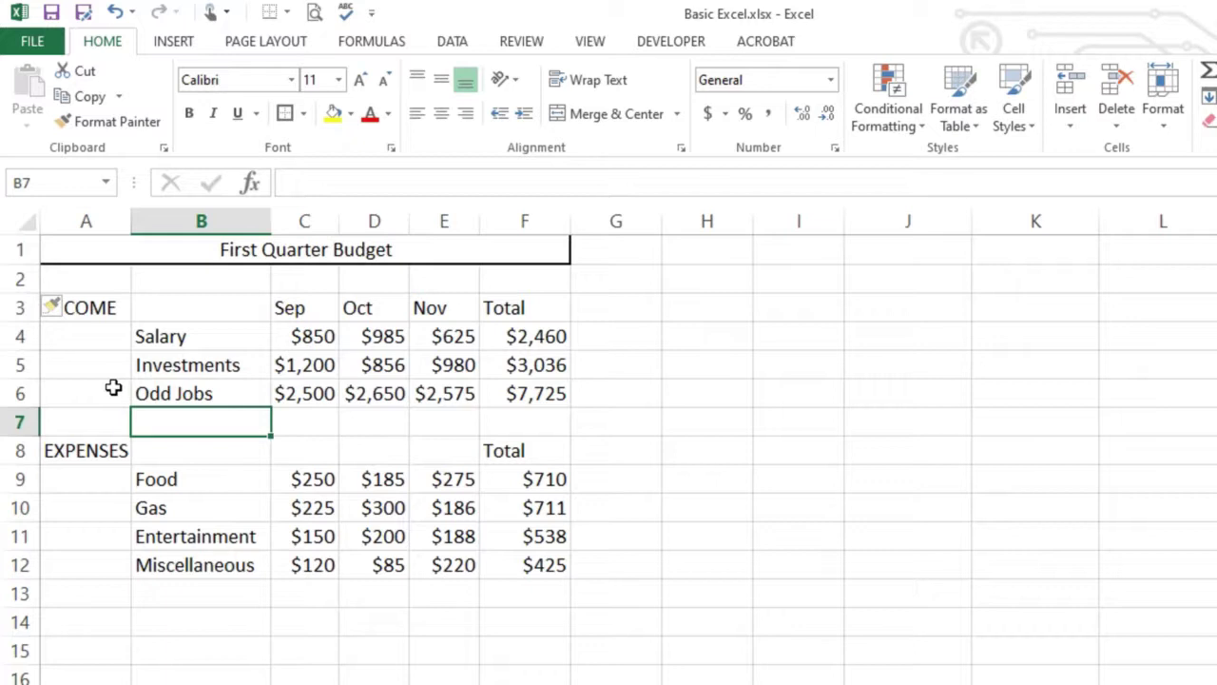
key(ctrl+z)
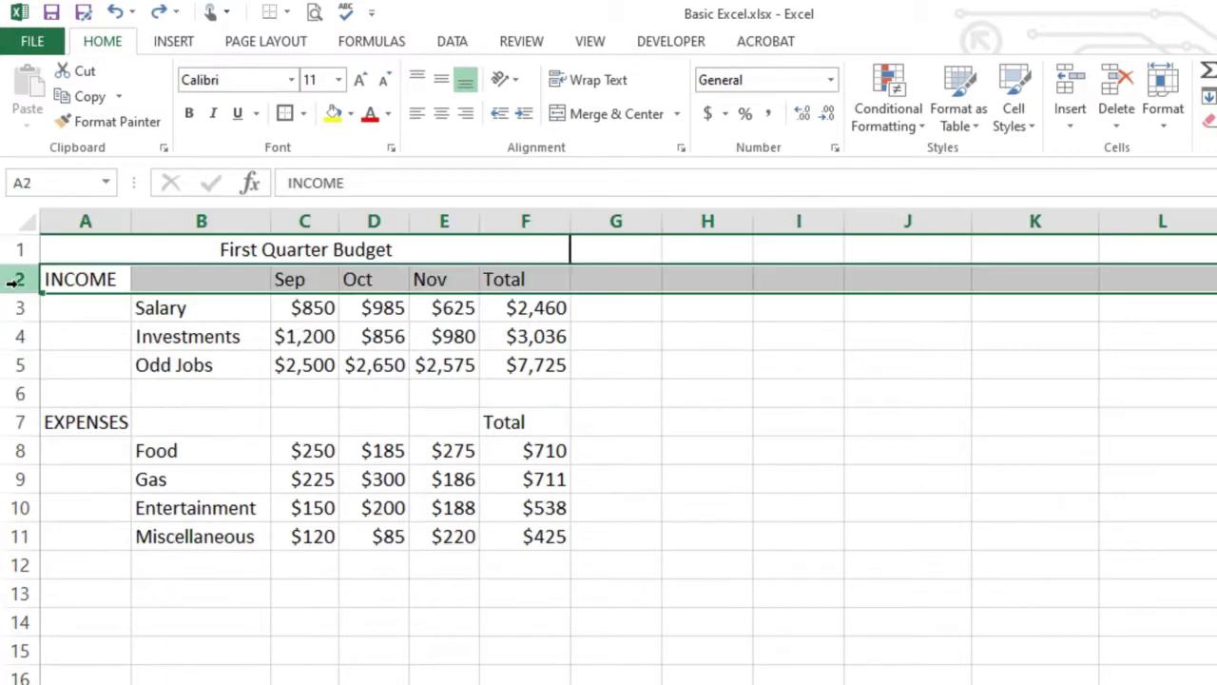
Insert three blank rows at once between the title and the INCOME header row.
drag(15, 279, 13, 331)
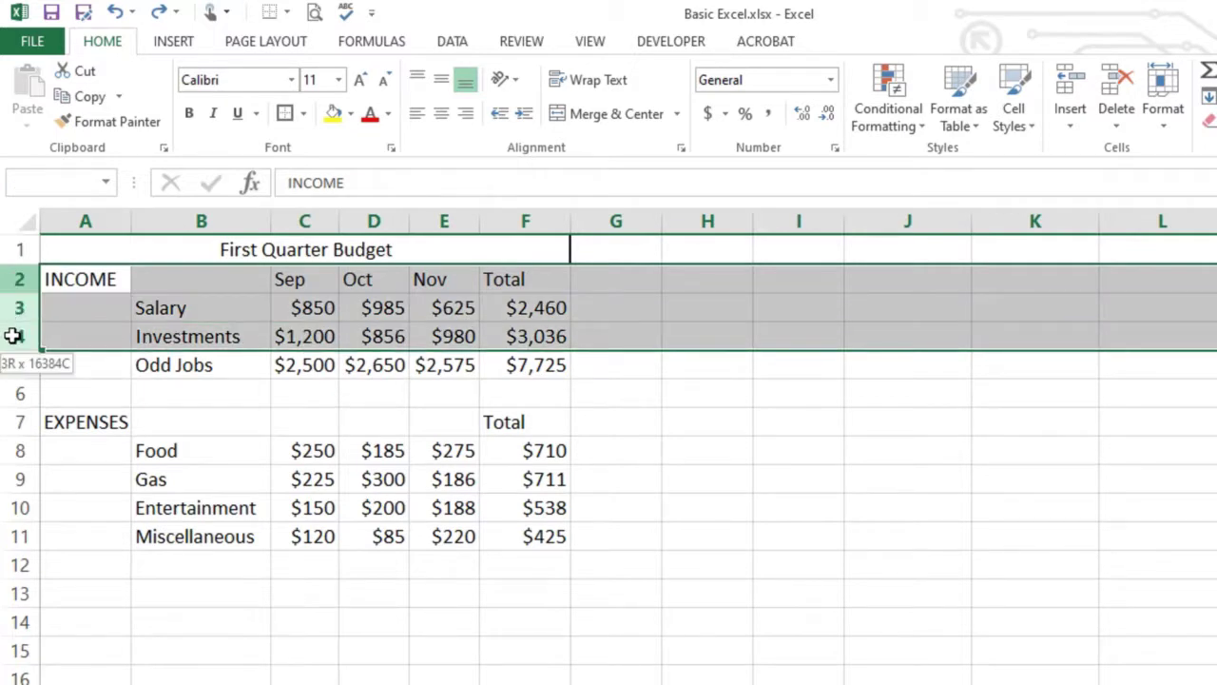
drag(14, 335, 12, 337)
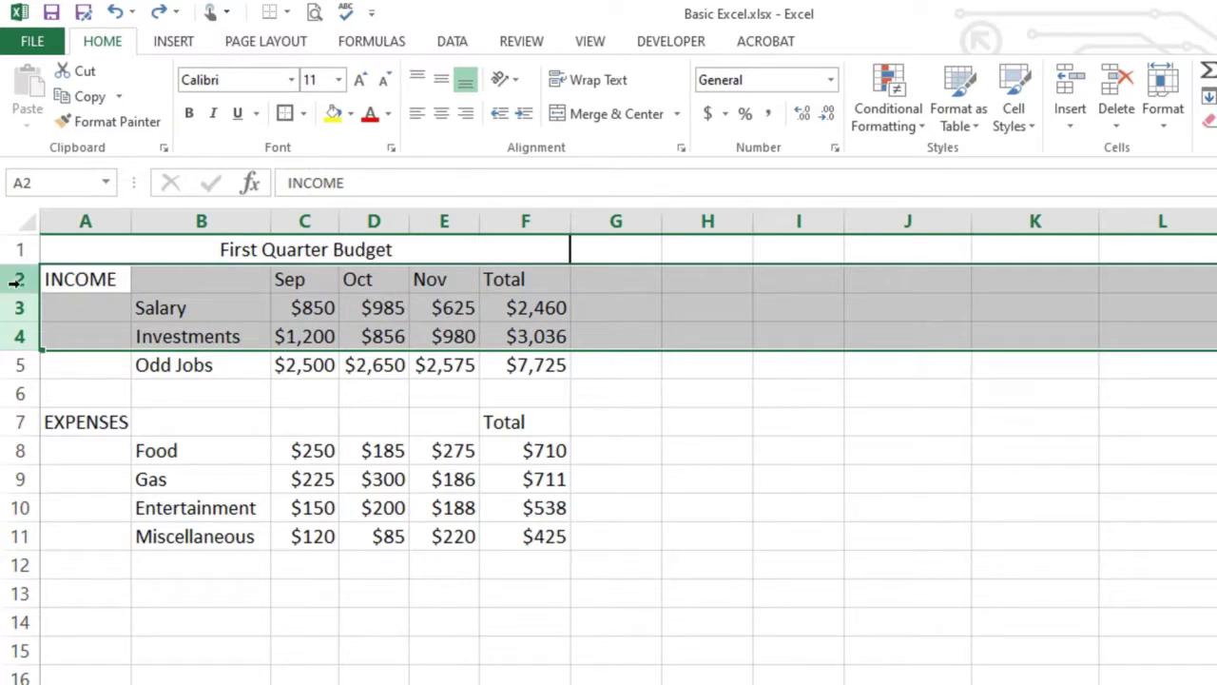
drag(14, 281, 5, 335)
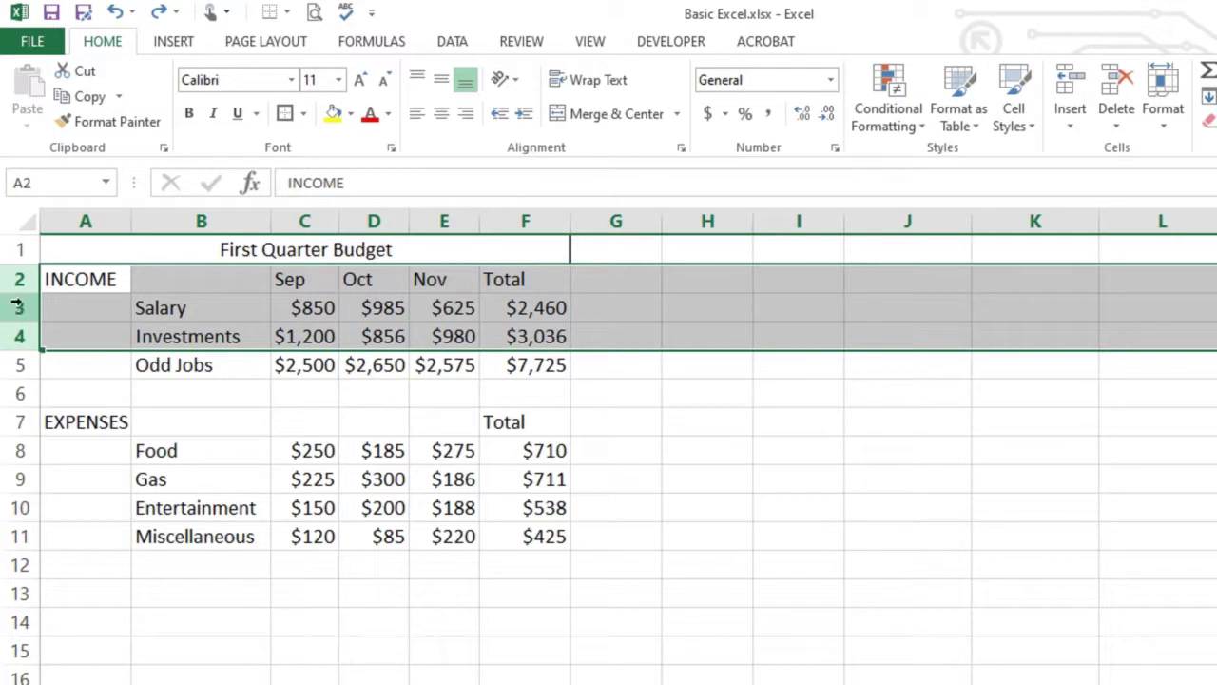
right_click(16, 305)
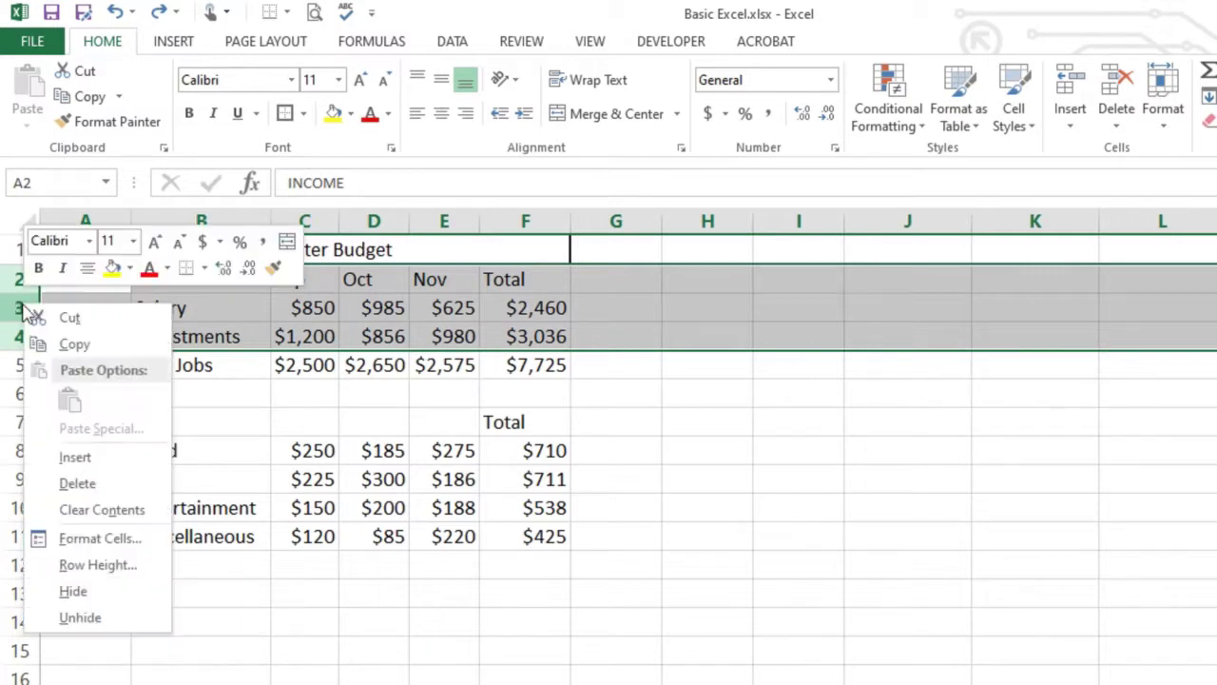
click(76, 457)
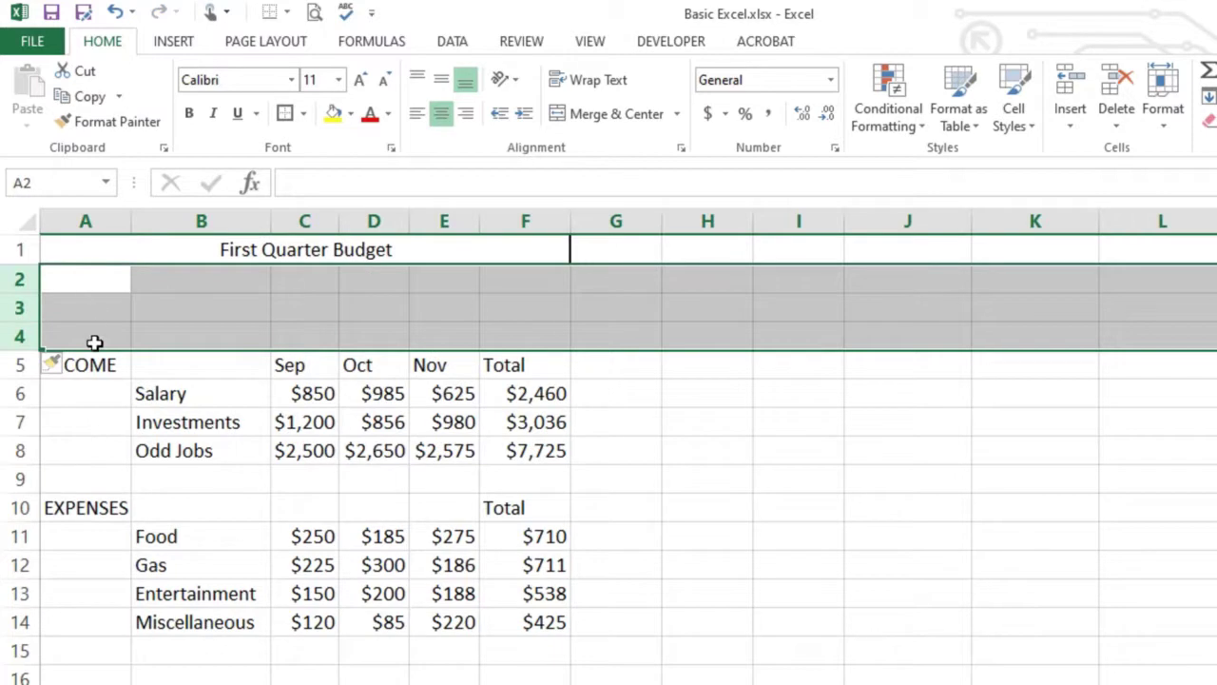
Delete blank rows 3 and 4 above the INCOME header.
drag(19, 306, 17, 335)
right_click(17, 335)
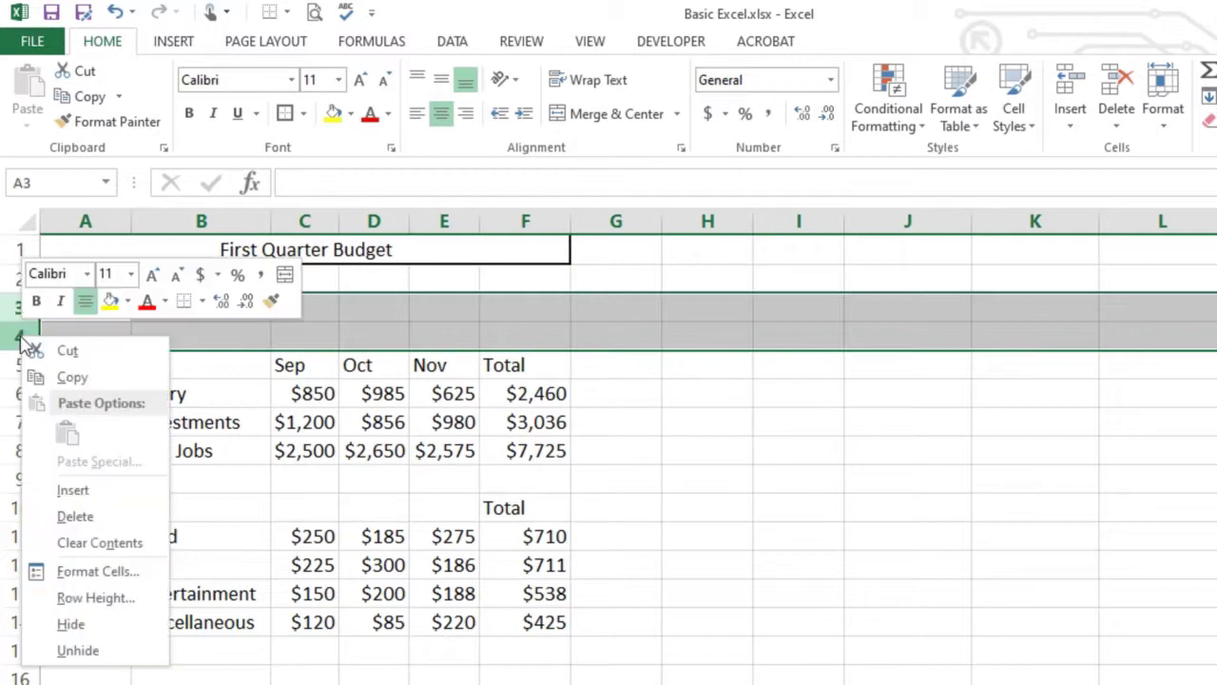
click(48, 516)
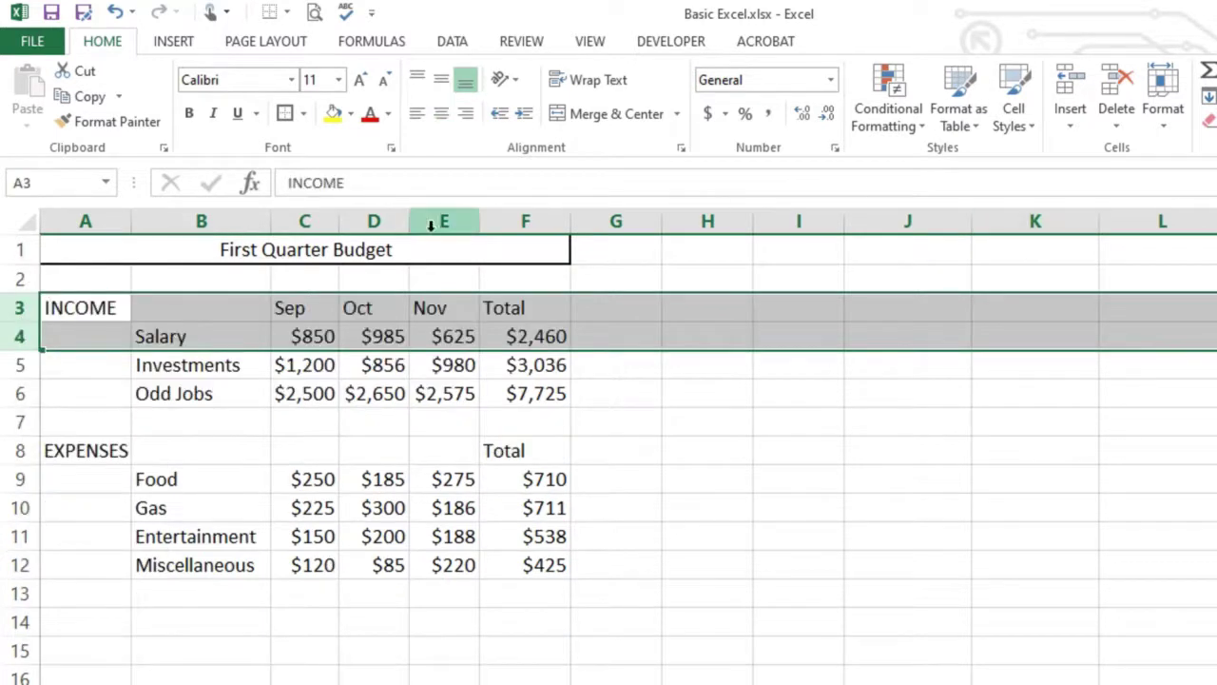
Try inserting two blank columns before the Oct column, and undo the insertion.
drag(385, 218, 433, 220)
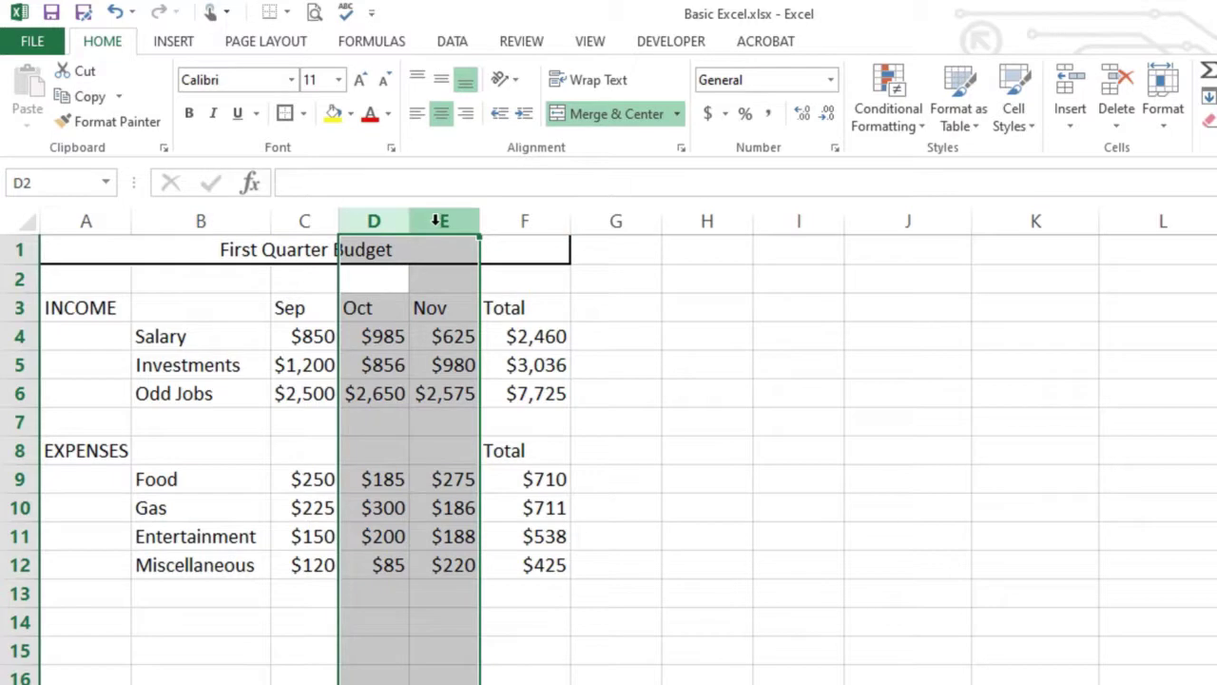
right_click(437, 223)
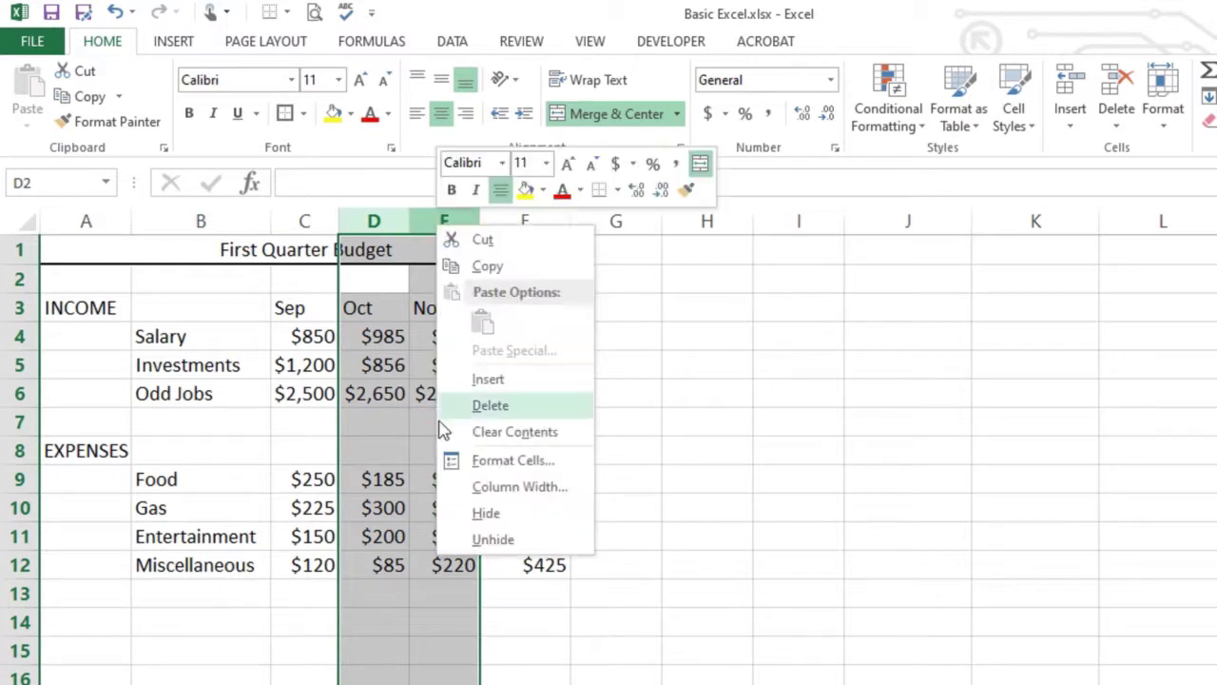
click(487, 382)
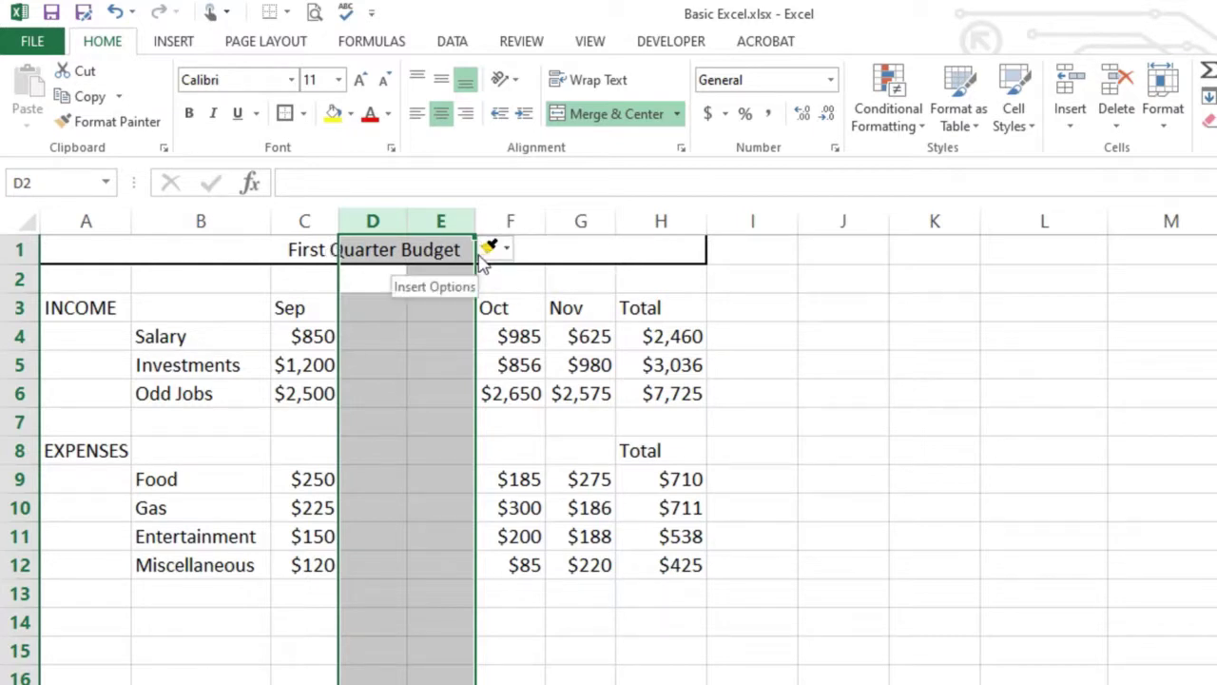
key(ctrl+z)
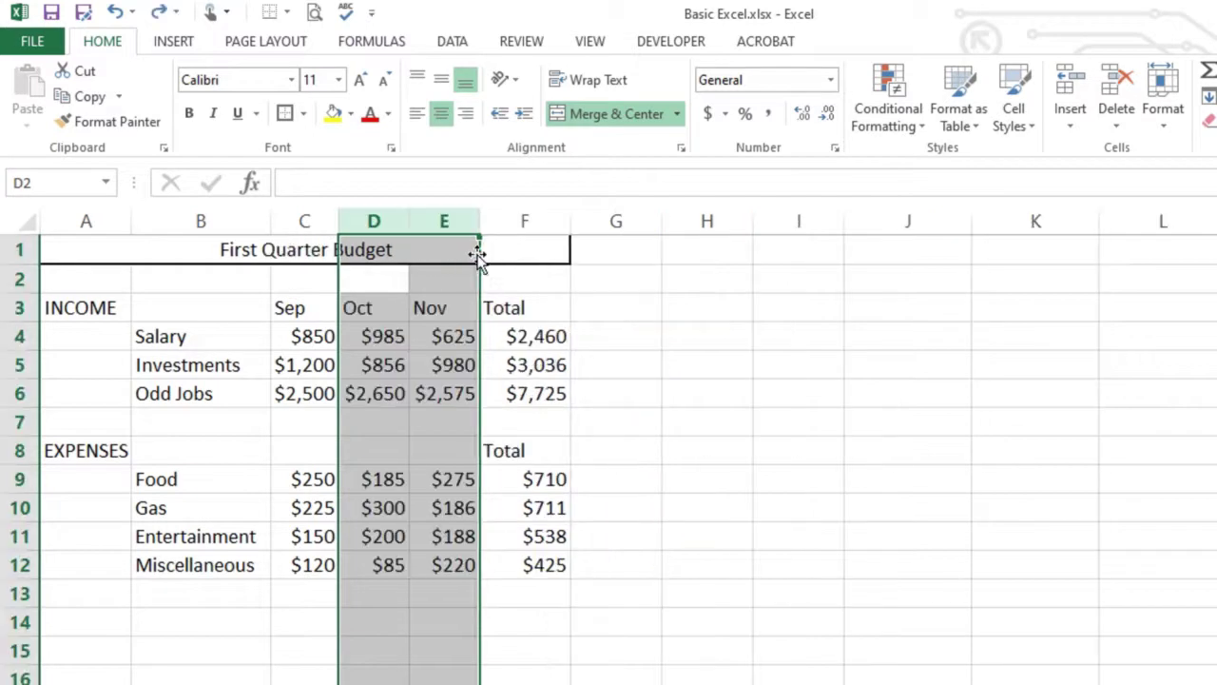
Insert two blank rows above the EXPENSES header row.
click(259, 364)
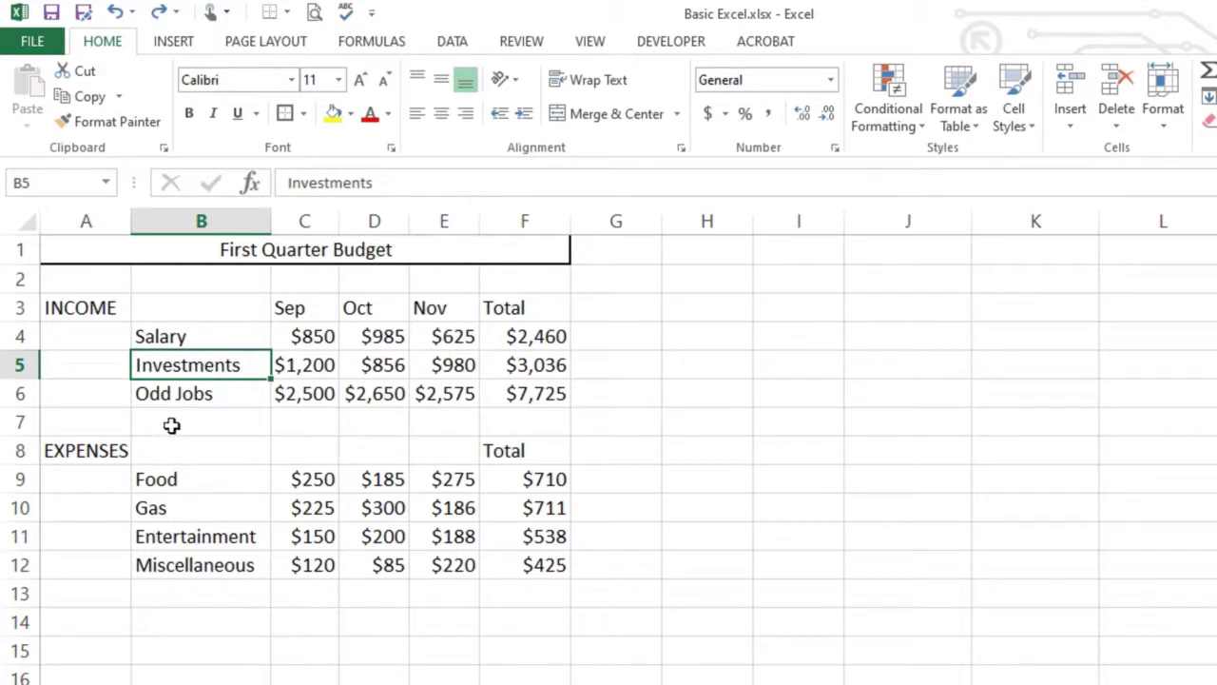
right_click(27, 451)
click(21, 450)
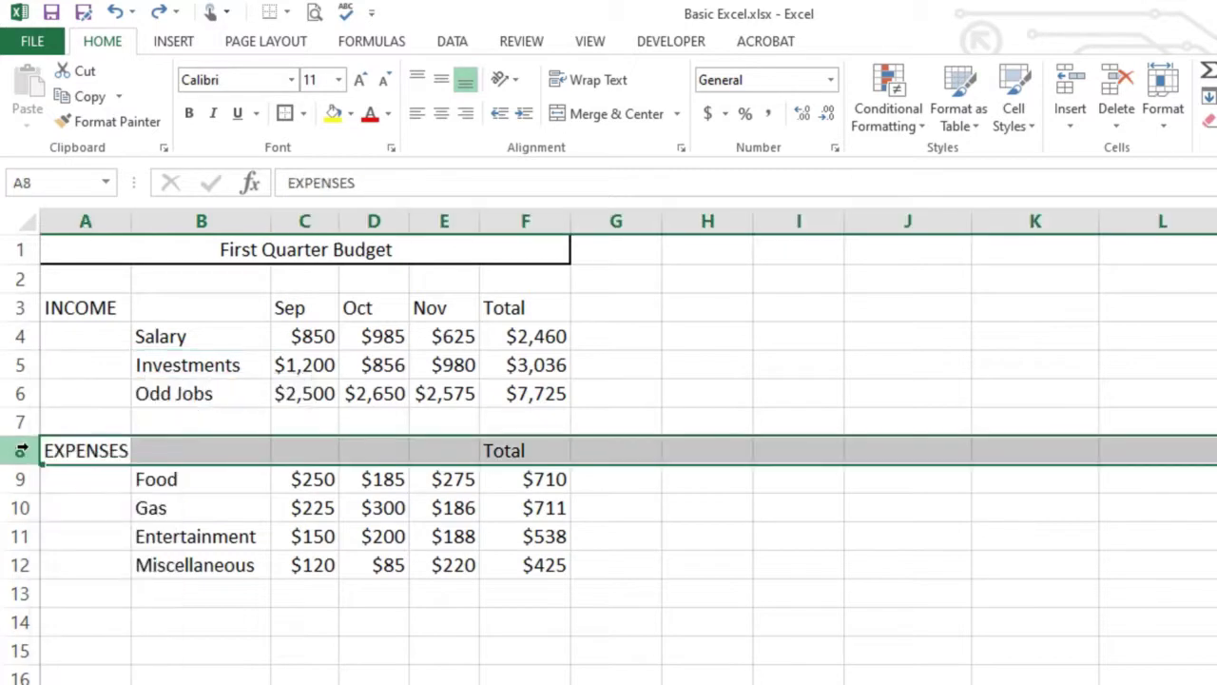
drag(10, 462, 19, 478)
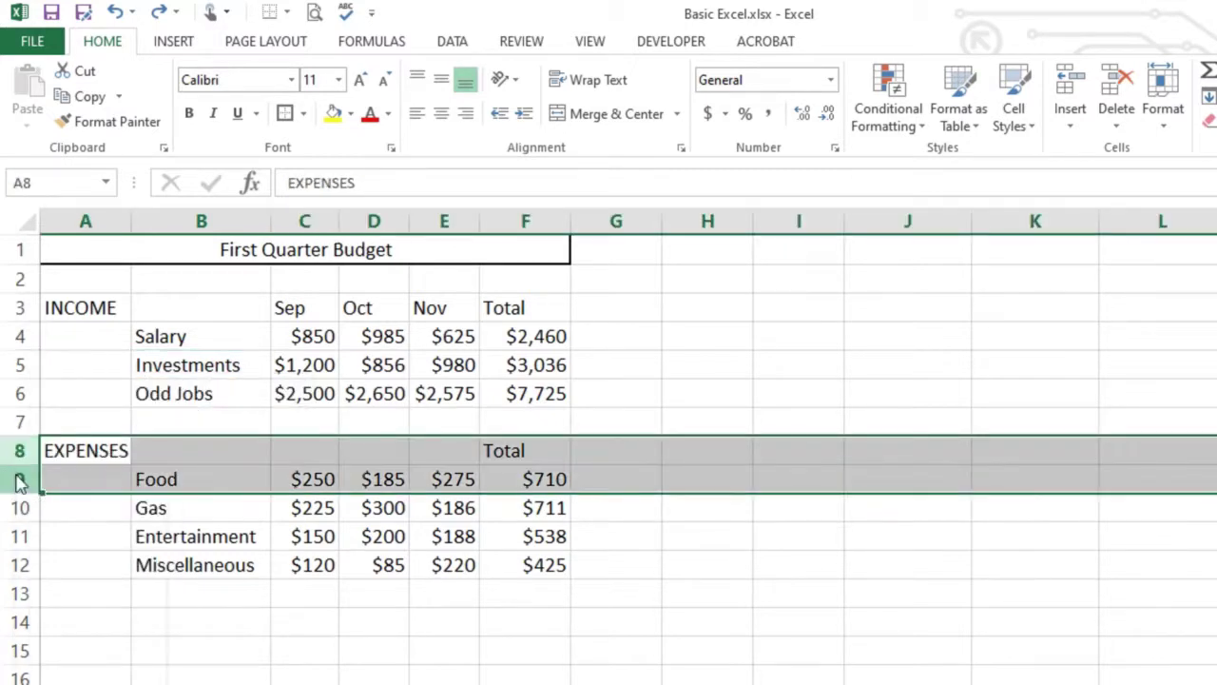
right_click(19, 479)
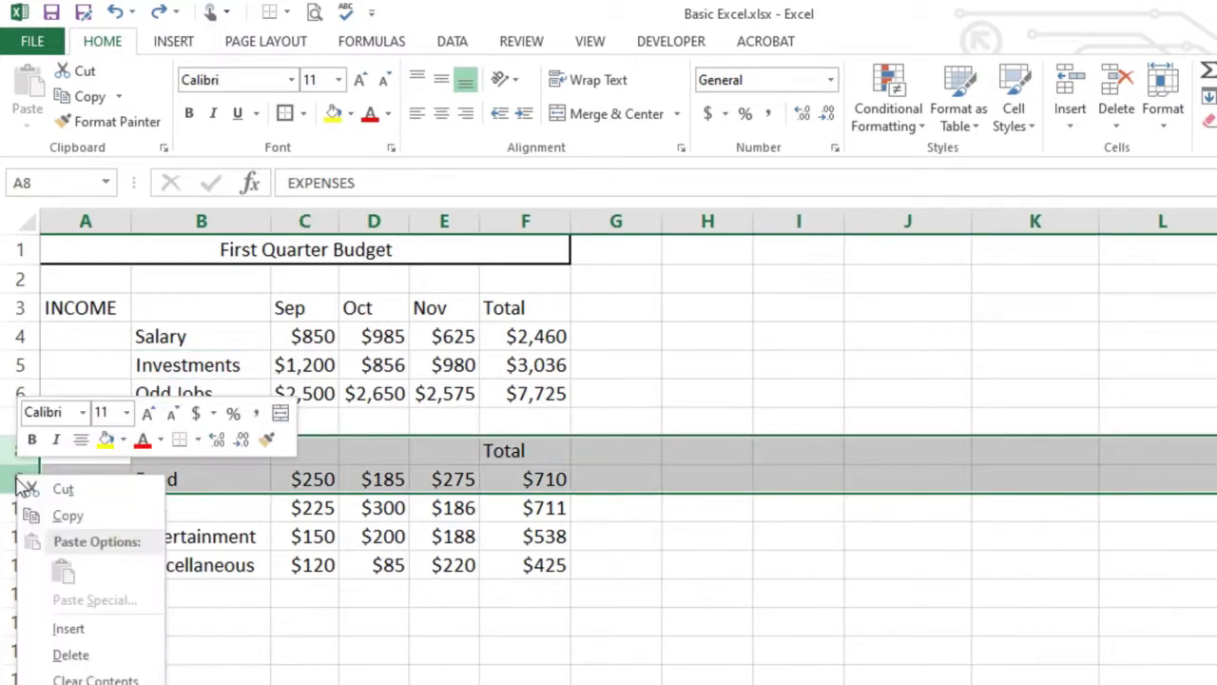
click(57, 635)
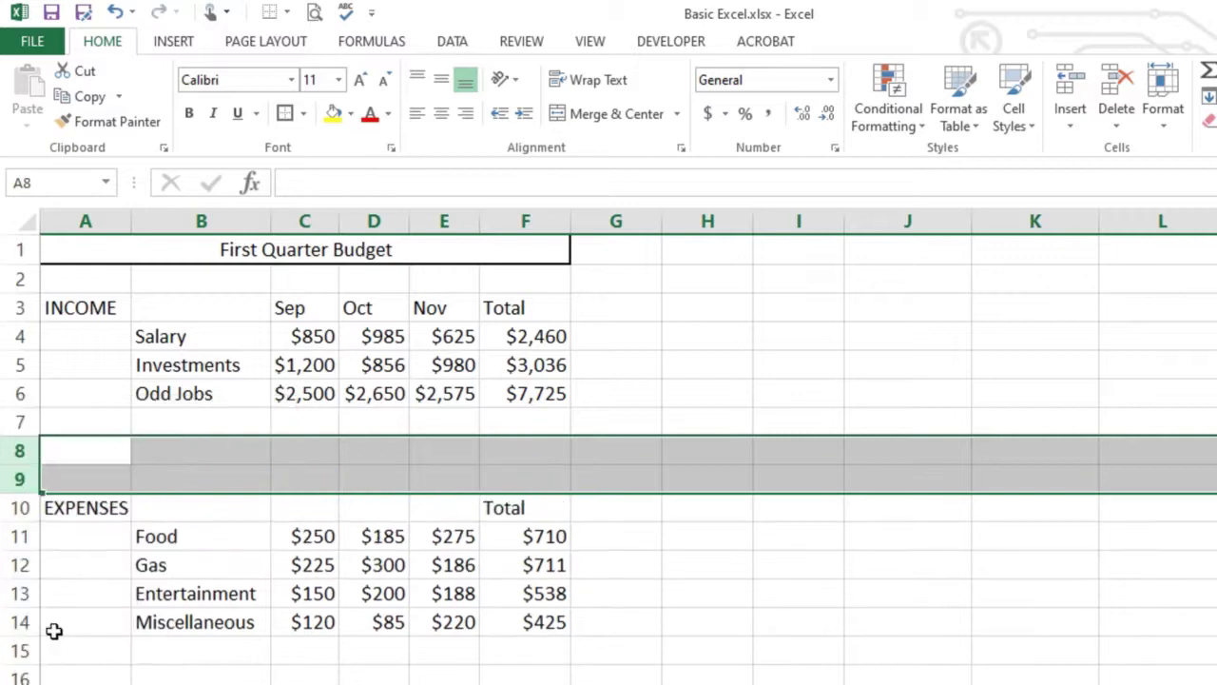
click(117, 454)
Enter the label Total in both B7 and B15 at once, below the income and expense items.
click(196, 422)
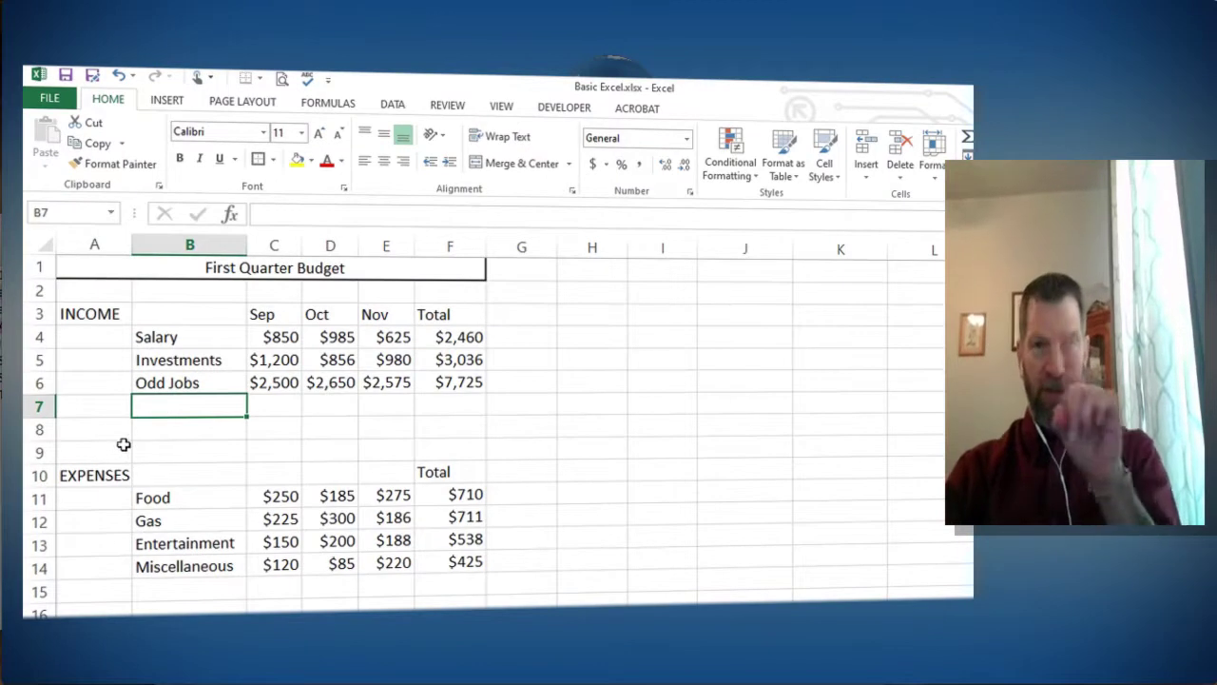
click(177, 593)
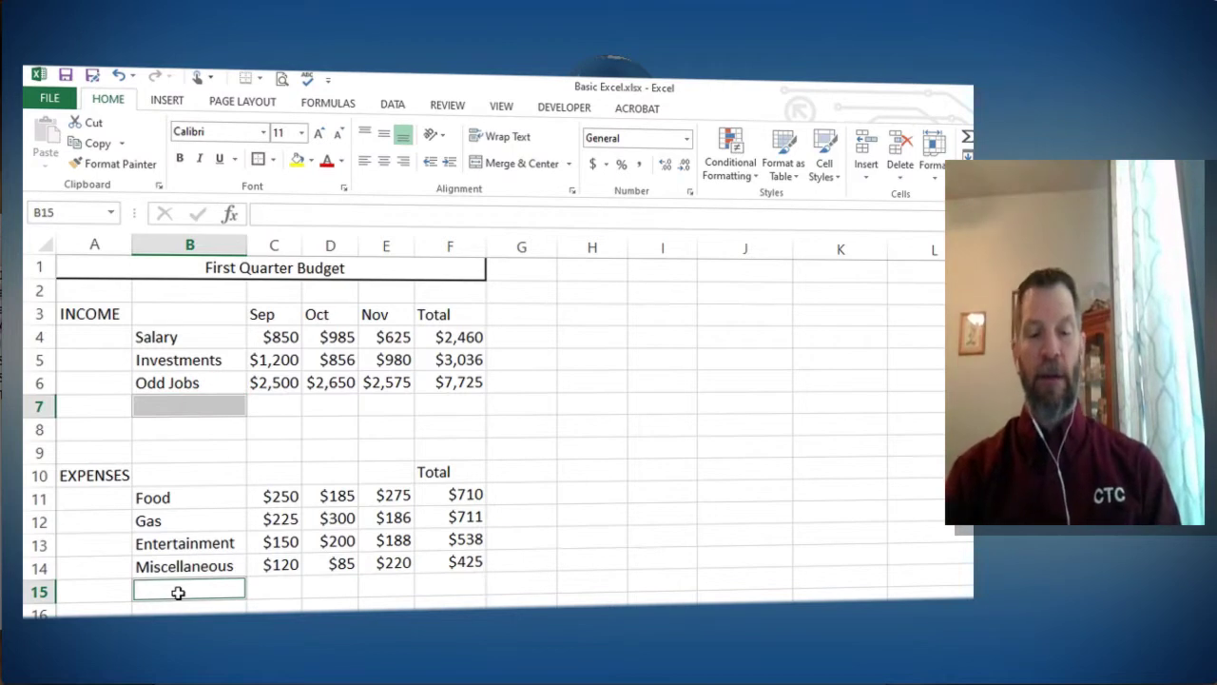
text(Total)
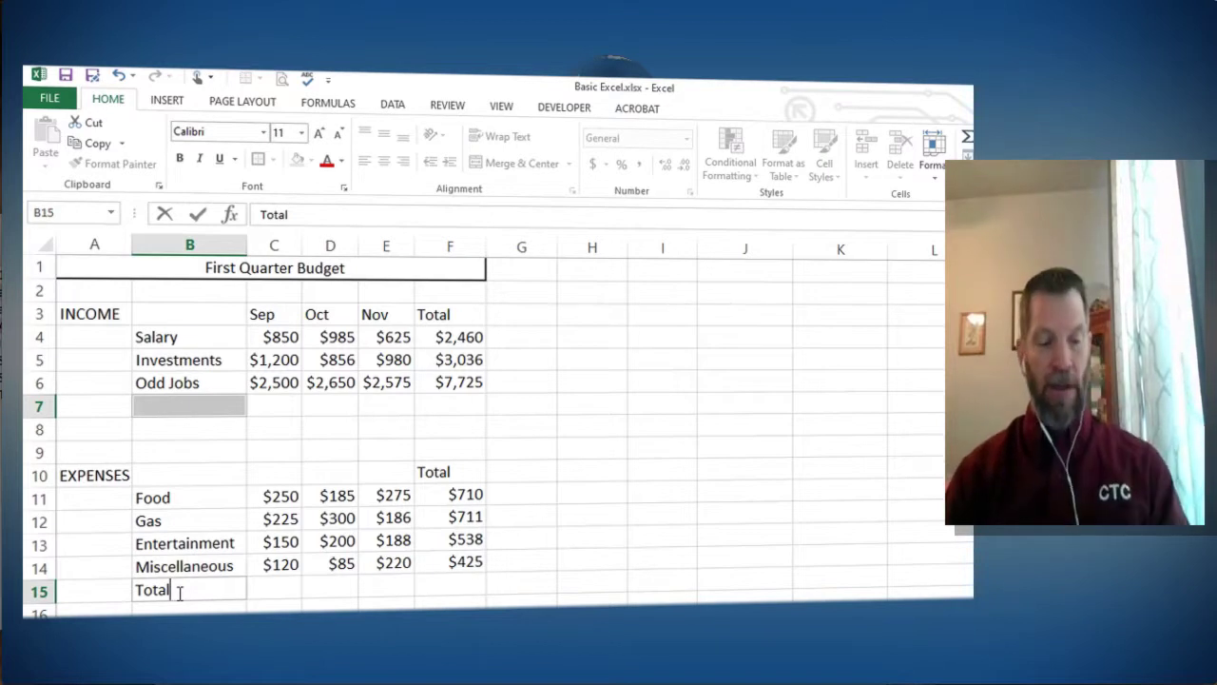
key(ctrl+Return)
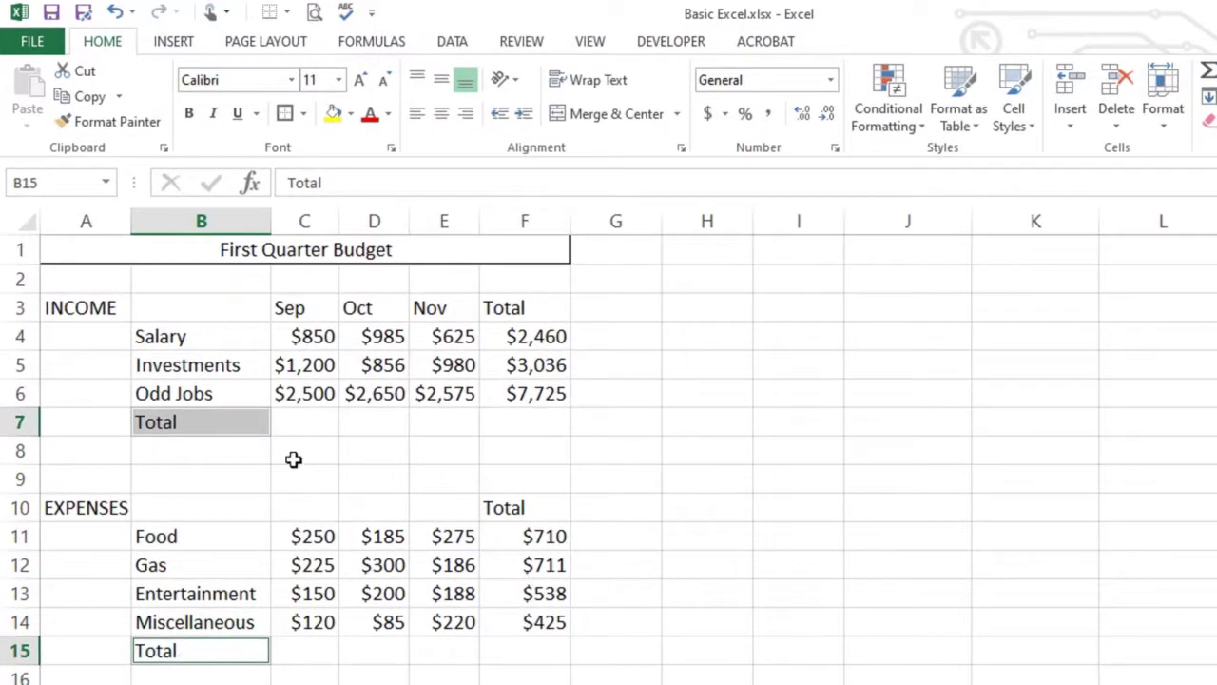
Sum each column of the income and expense items into the Total rows, C7:F7 and C15:F15, at once.
click(285, 425)
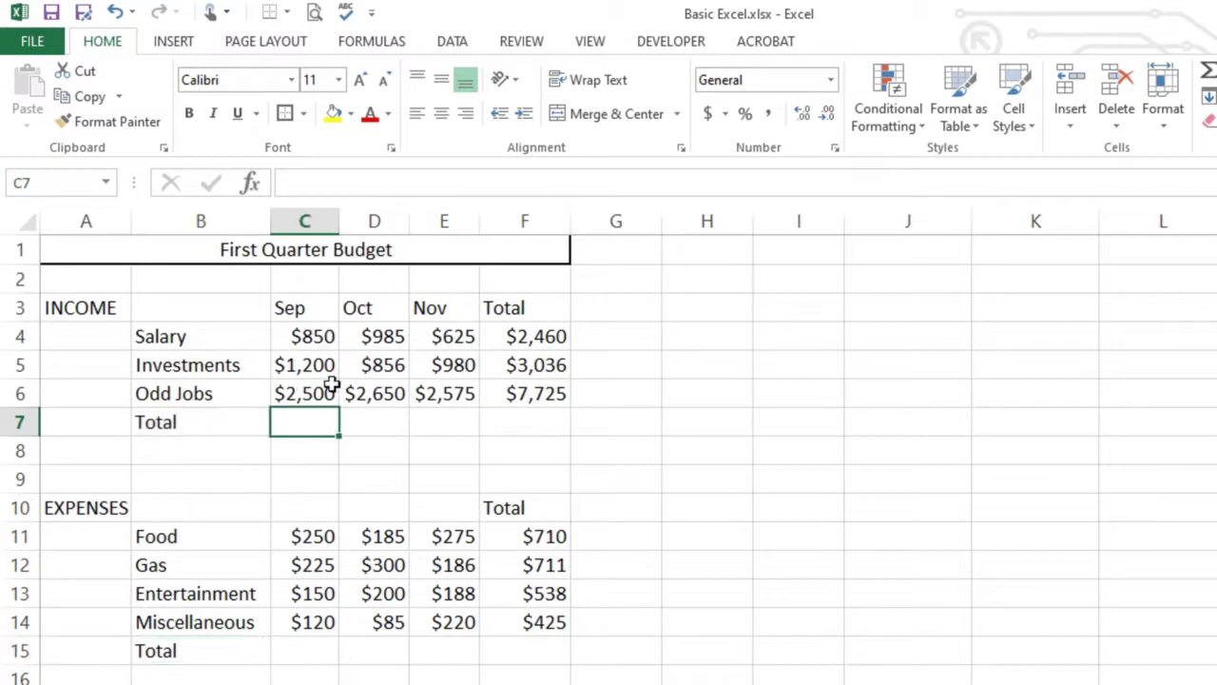
drag(307, 421, 452, 423)
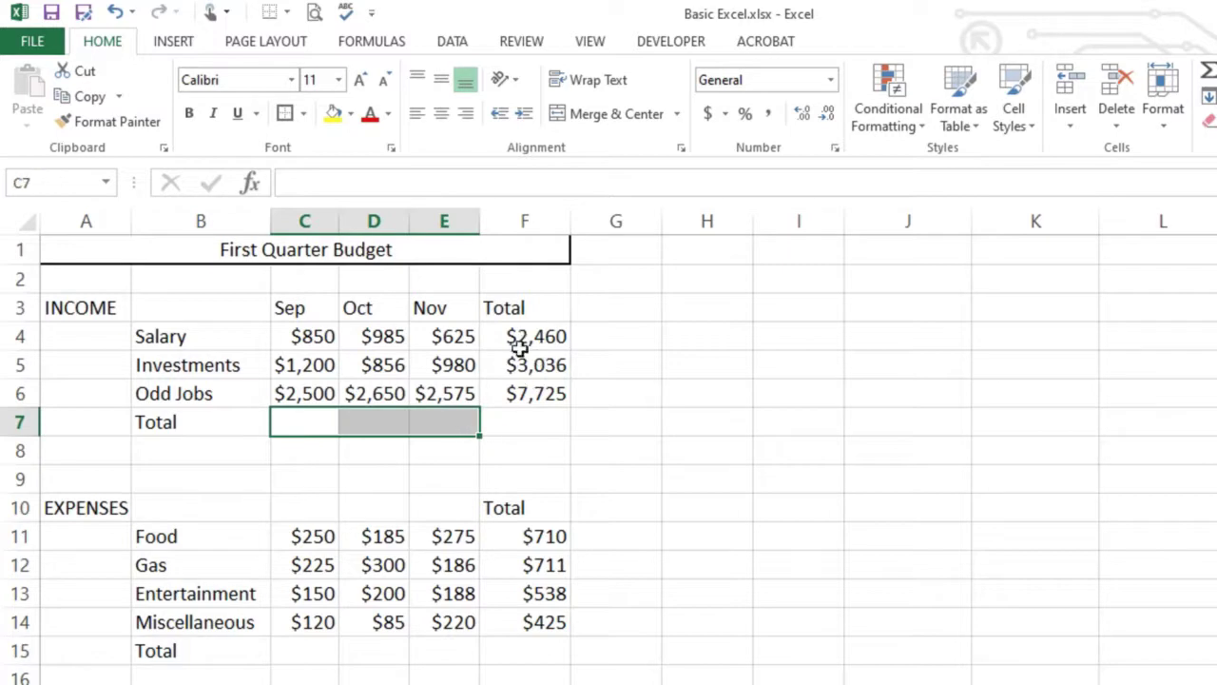
drag(307, 418, 513, 423)
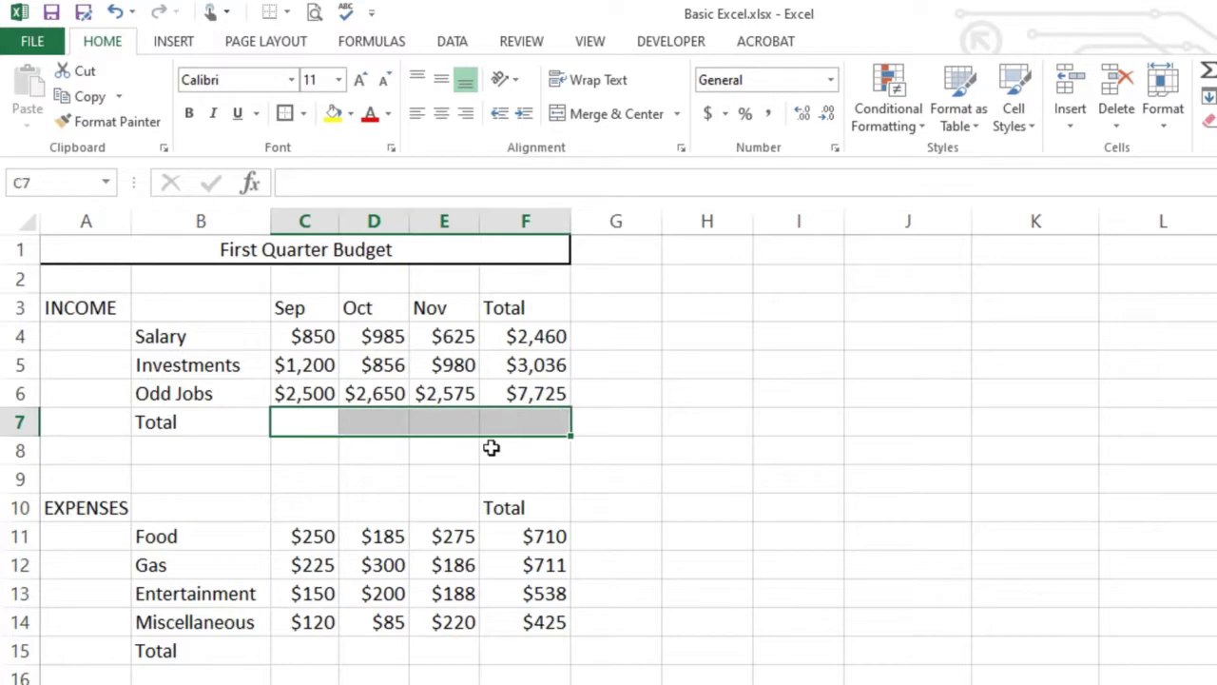
drag(300, 651, 511, 661)
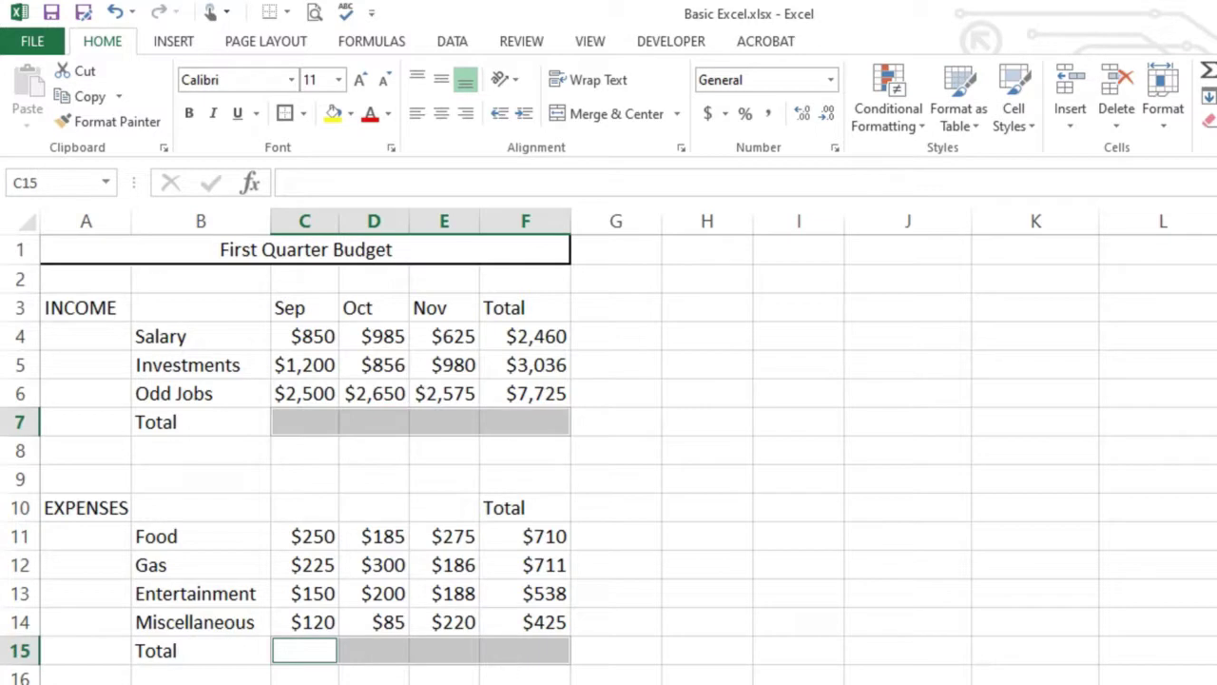
key(alt+equal)
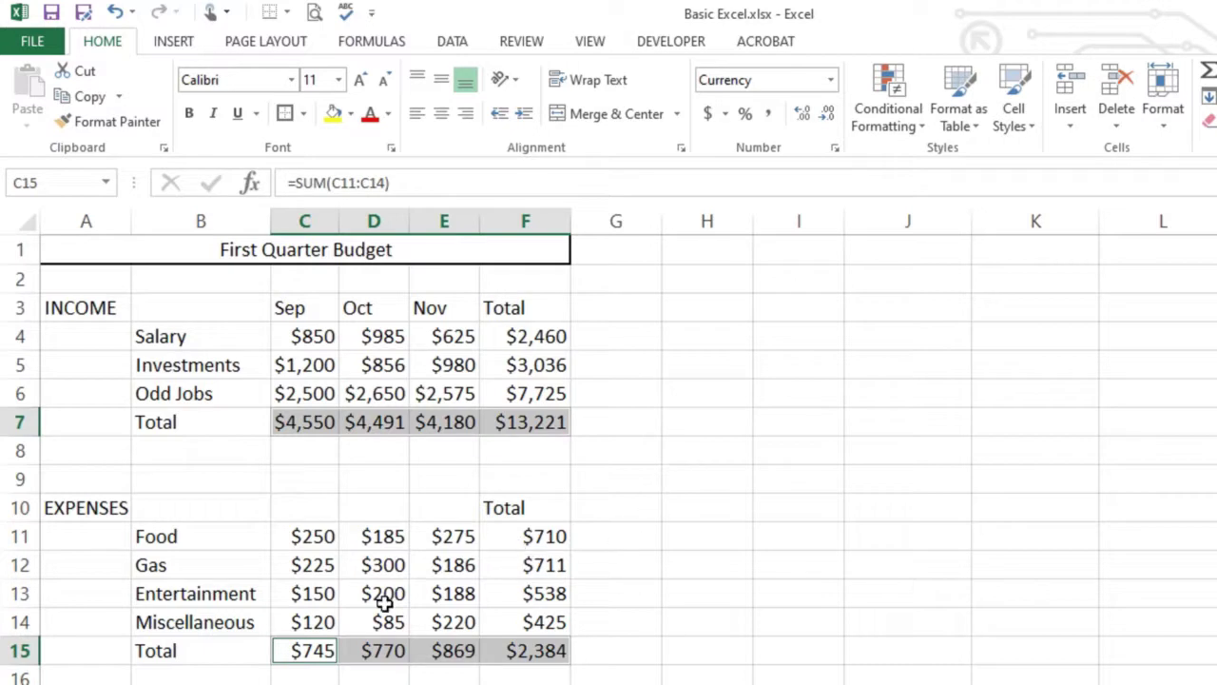
Adjust the column widths: fit columns C and E to their contents, widen column D slightly and narrow column F slightly.
scroll(384, 602, down, 2)
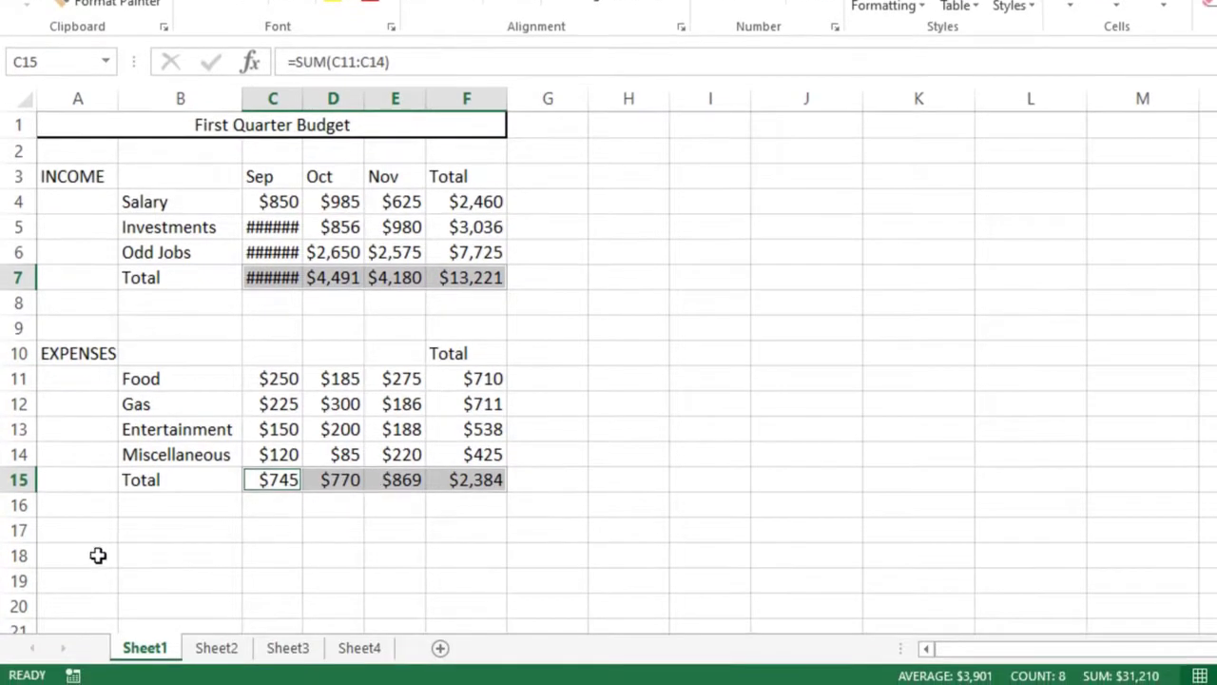
click(76, 525)
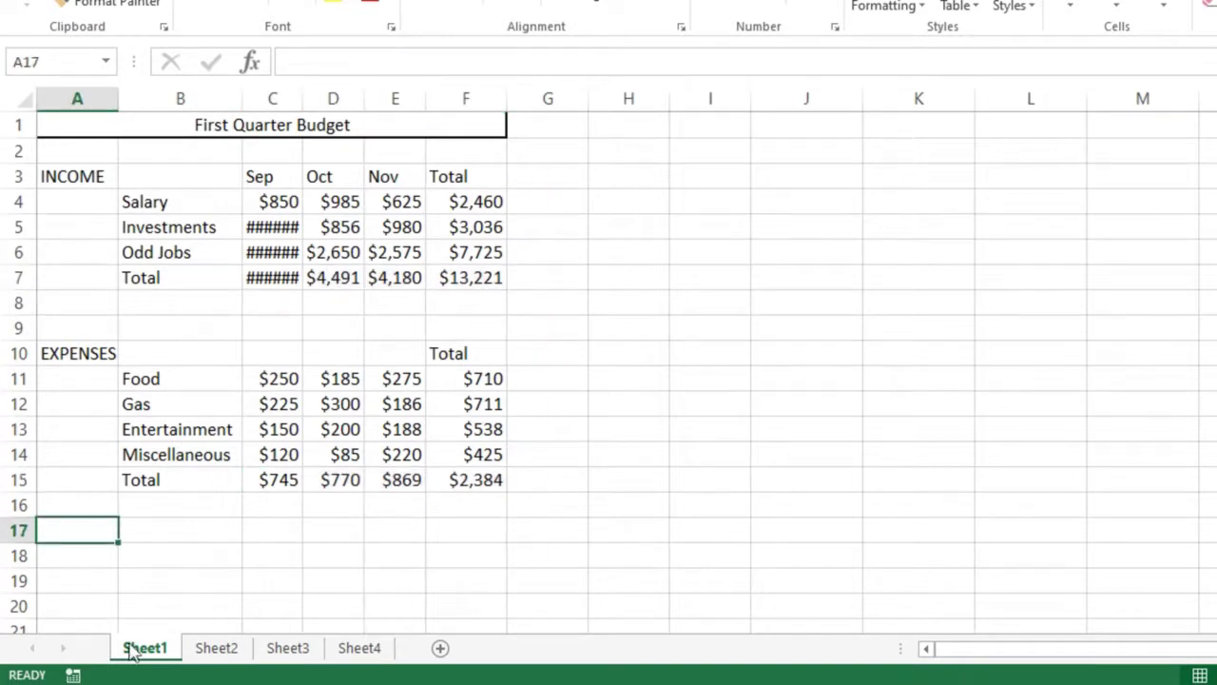
double_click(303, 99)
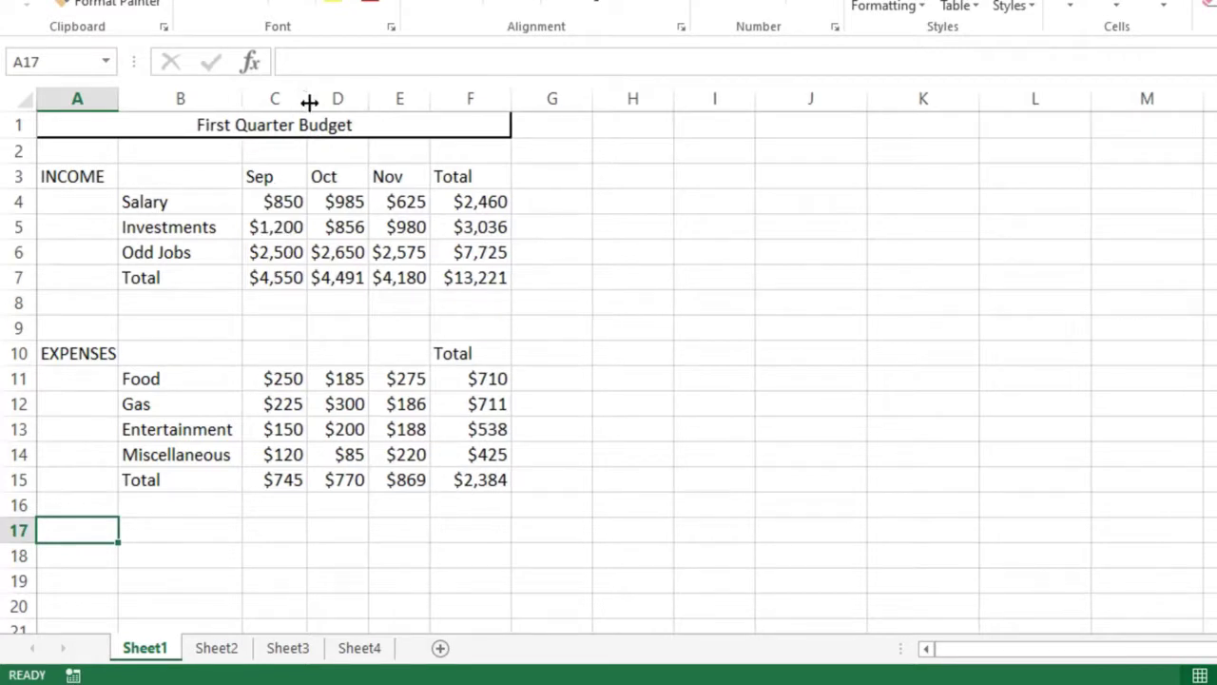
drag(368, 102, 371, 103)
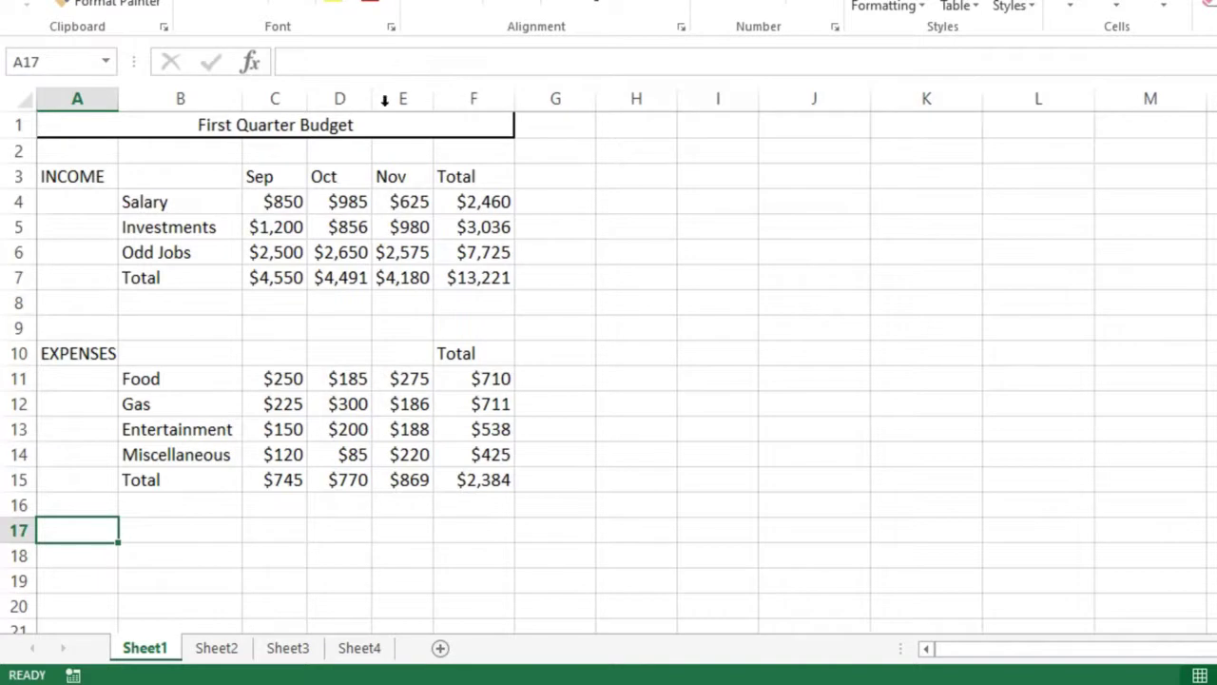
double_click(433, 98)
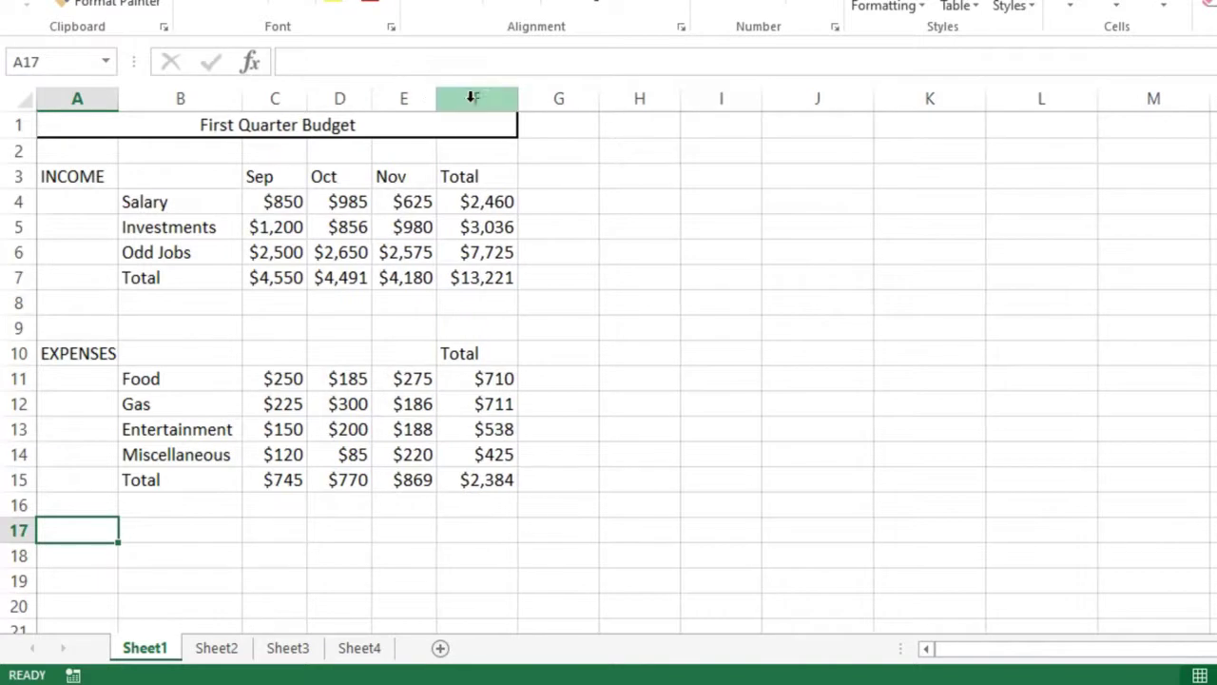
drag(519, 98, 510, 98)
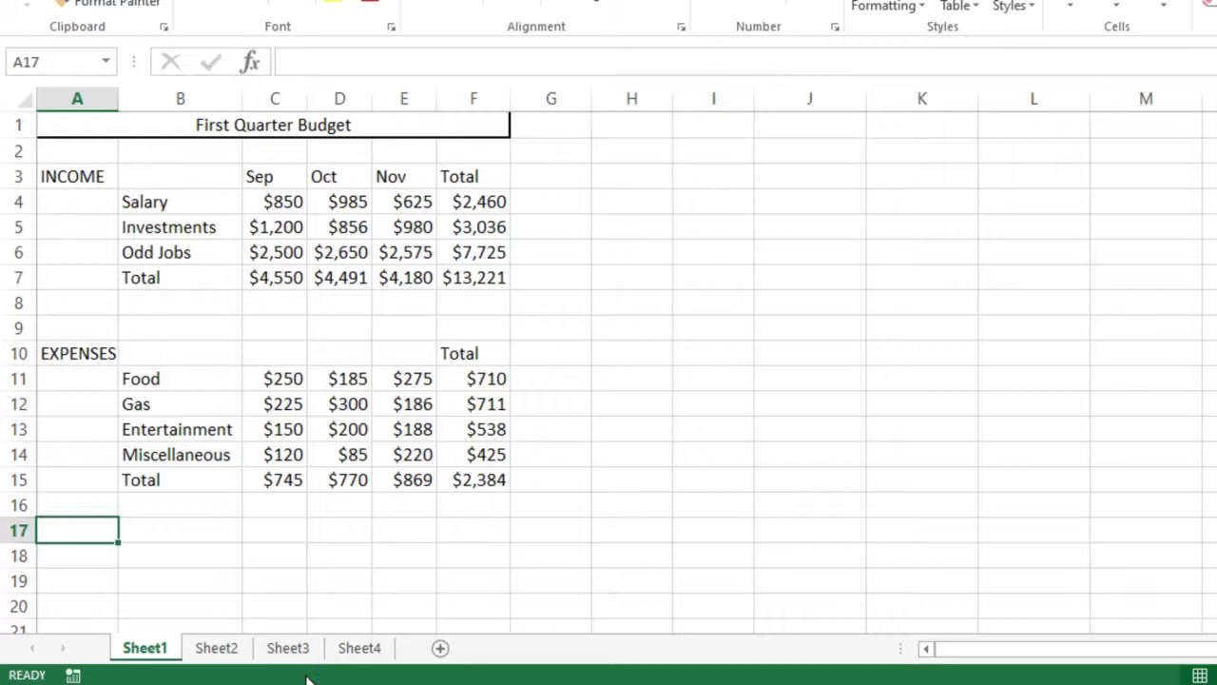
Enter the label Net Income in A17 and fit column A's width to its contents.
text(Net)
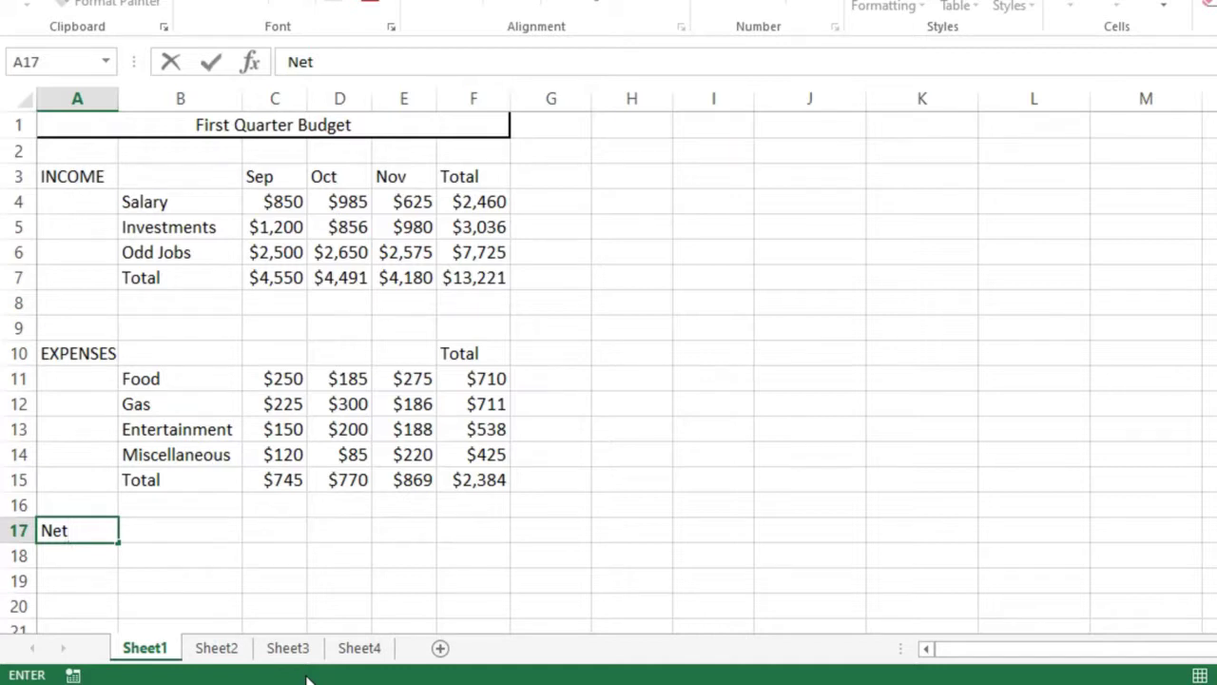
text(Income)
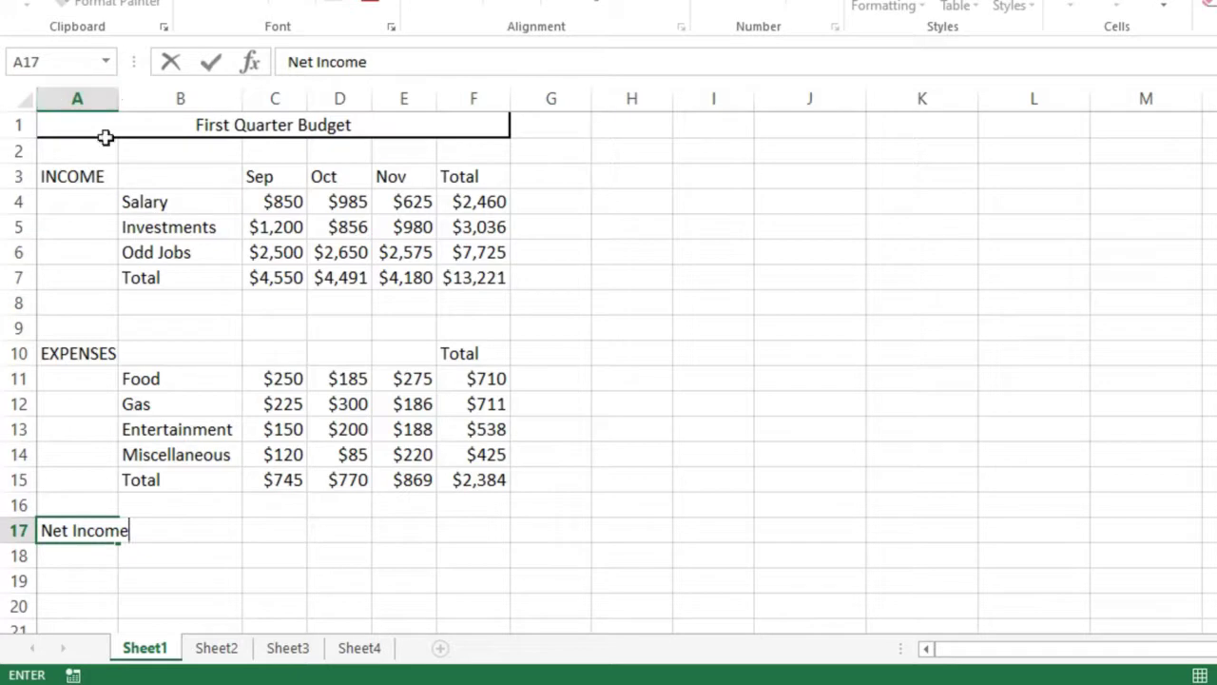
click(213, 74)
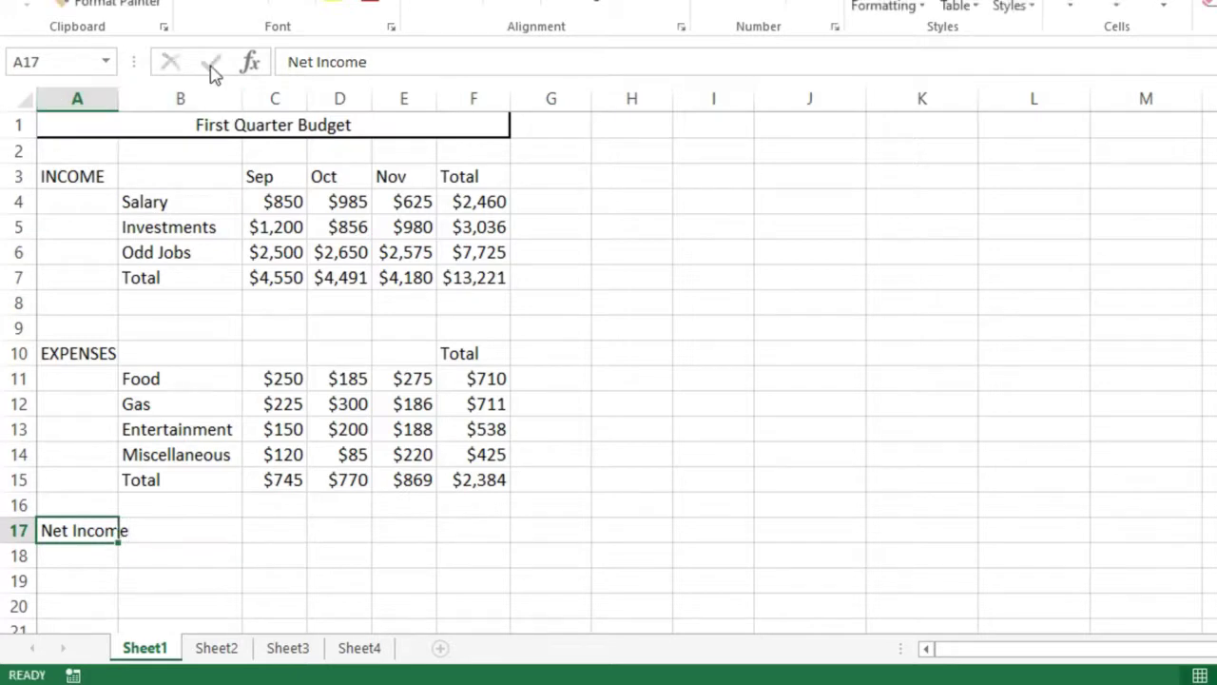
double_click(117, 99)
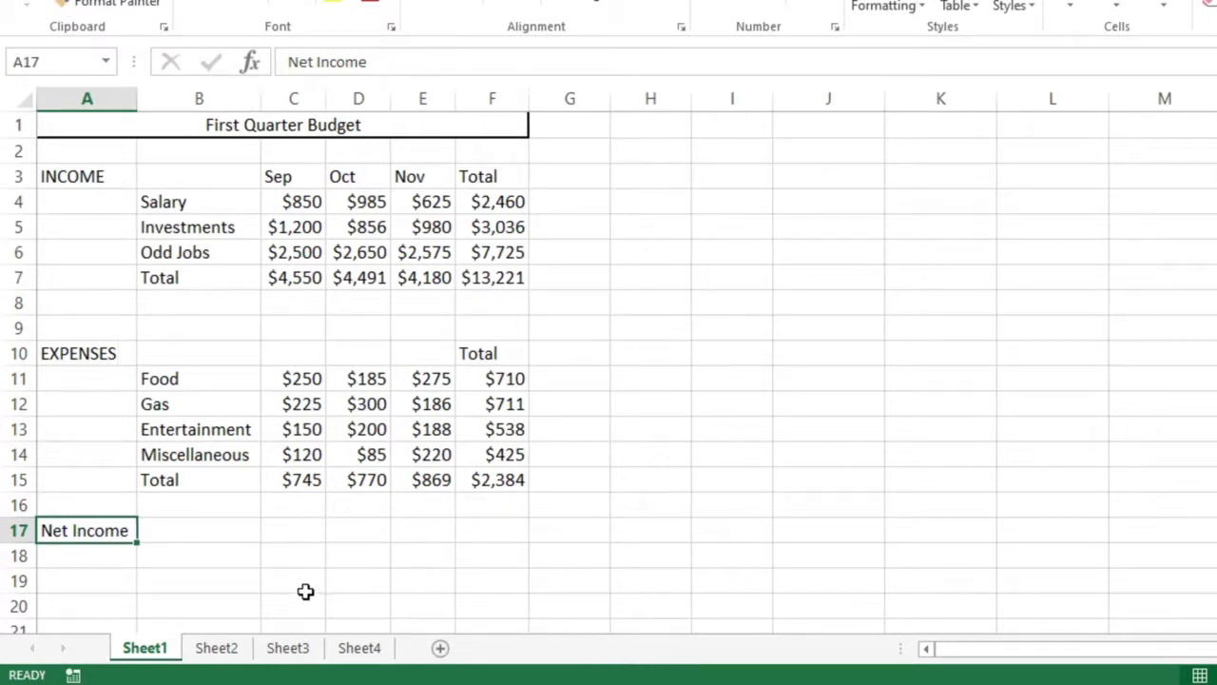
Calculate net income in C17 with the formula =C7-C15 and fill it across through the Nov column, E17.
click(284, 530)
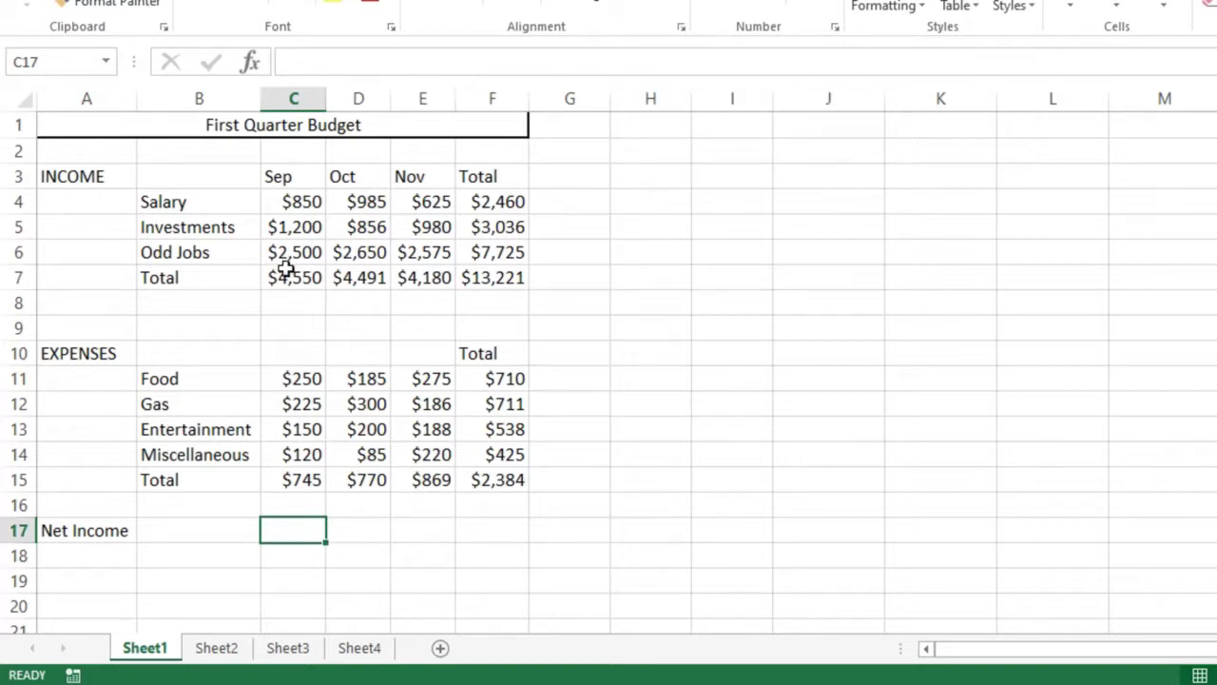
text(=)
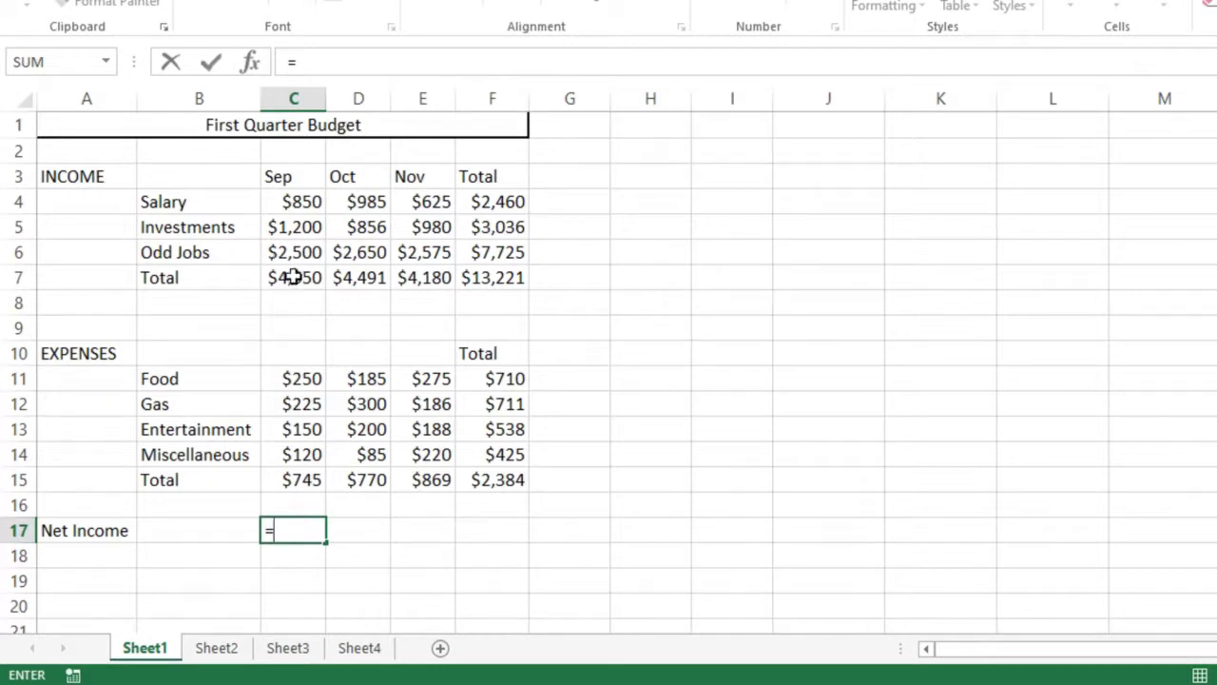
click(292, 278)
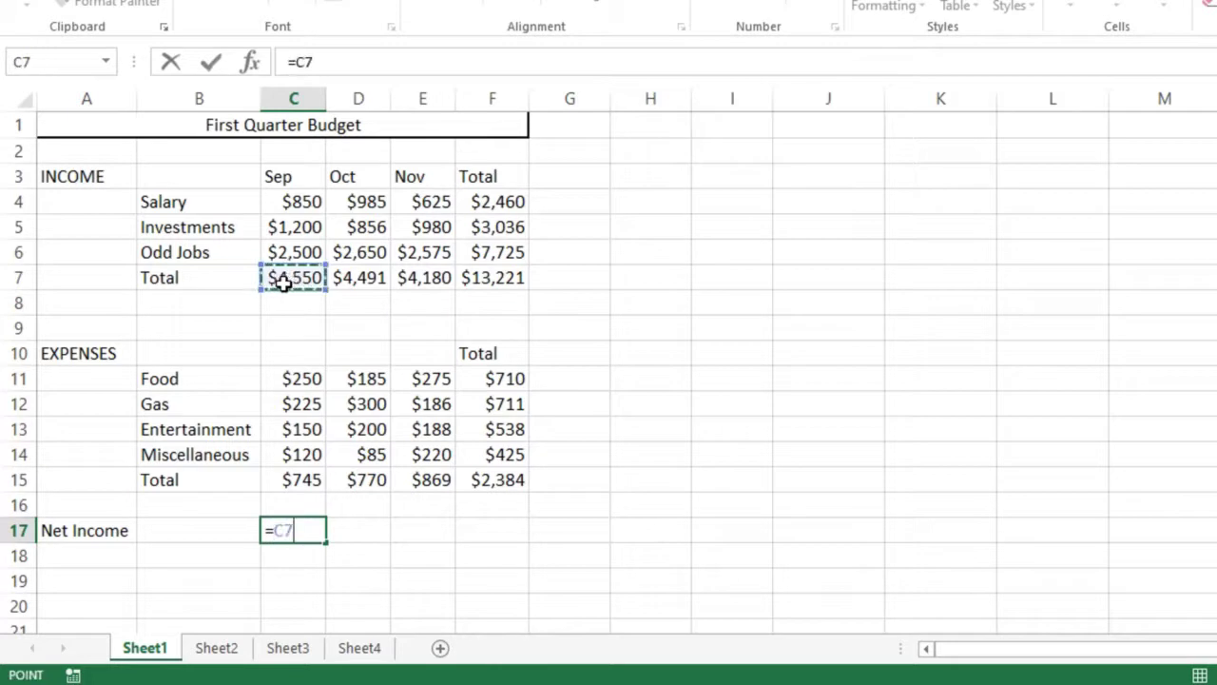
text(-)
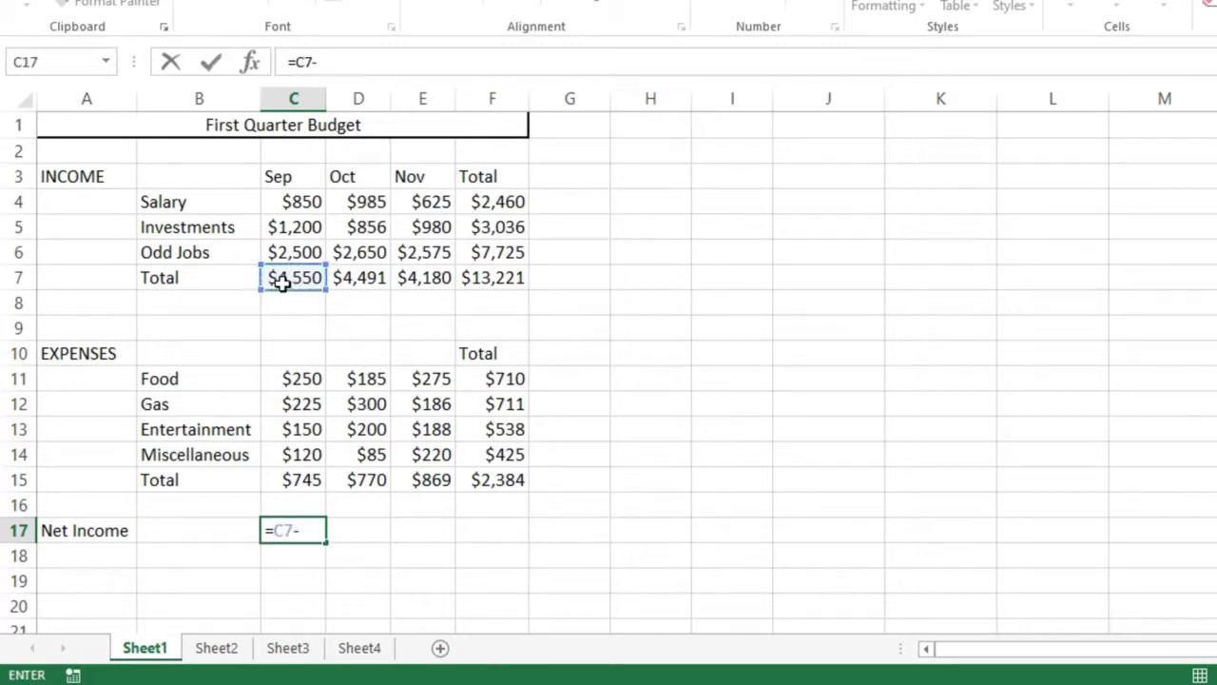
click(302, 481)
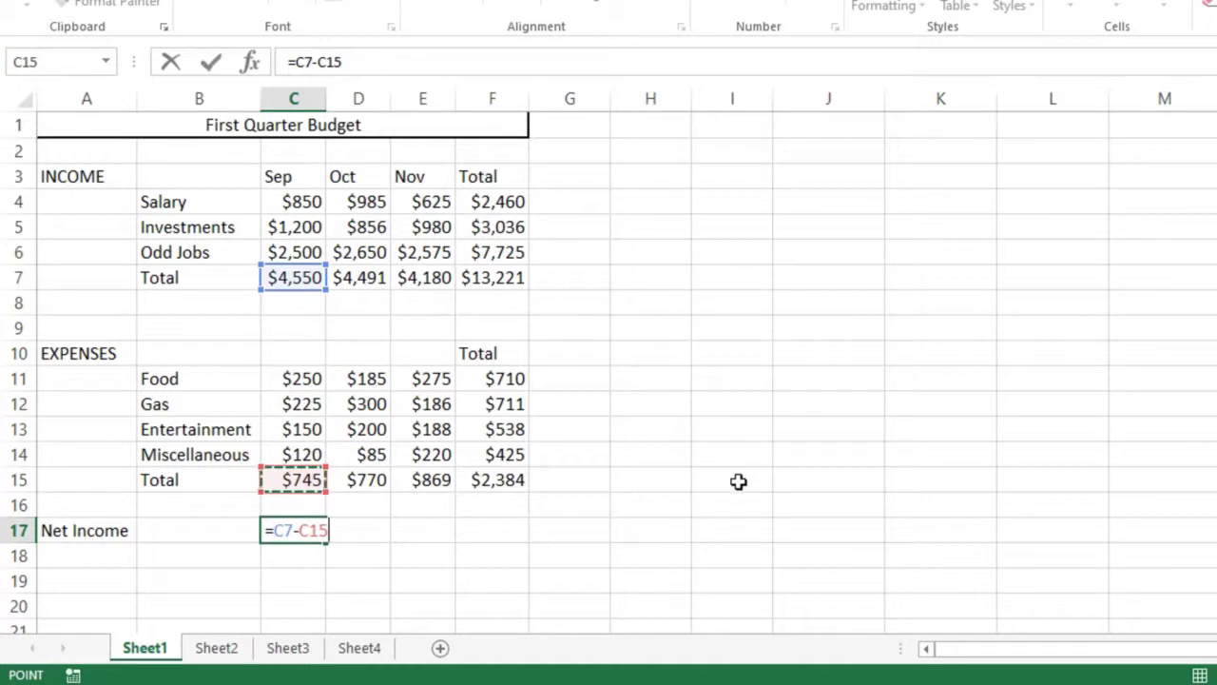
click(211, 62)
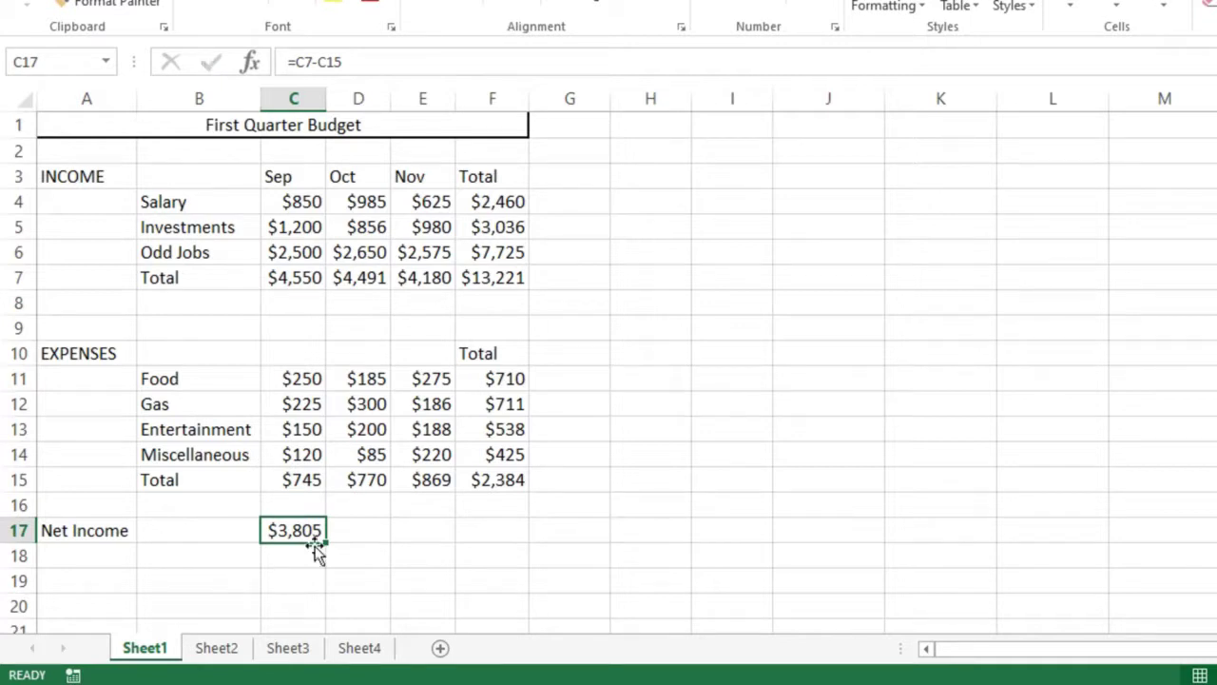
drag(324, 543, 514, 532)
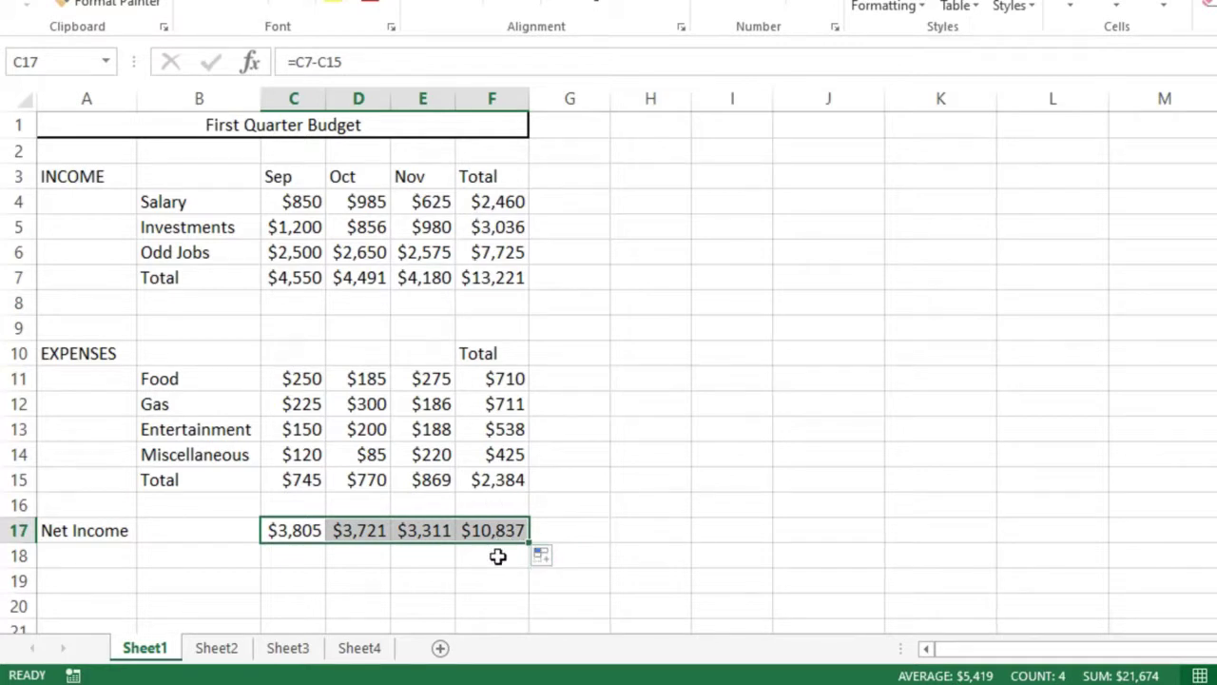
drag(530, 542, 464, 541)
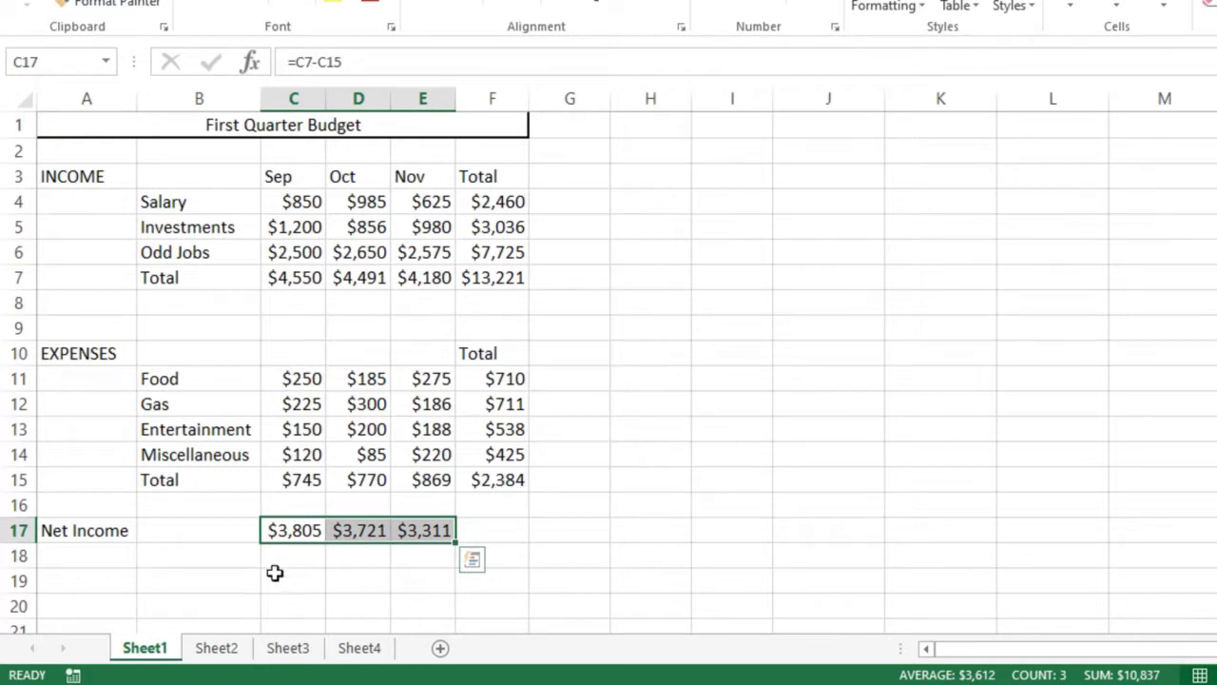
Enter the label % Paid Out in A18, below Net Income.
click(67, 555)
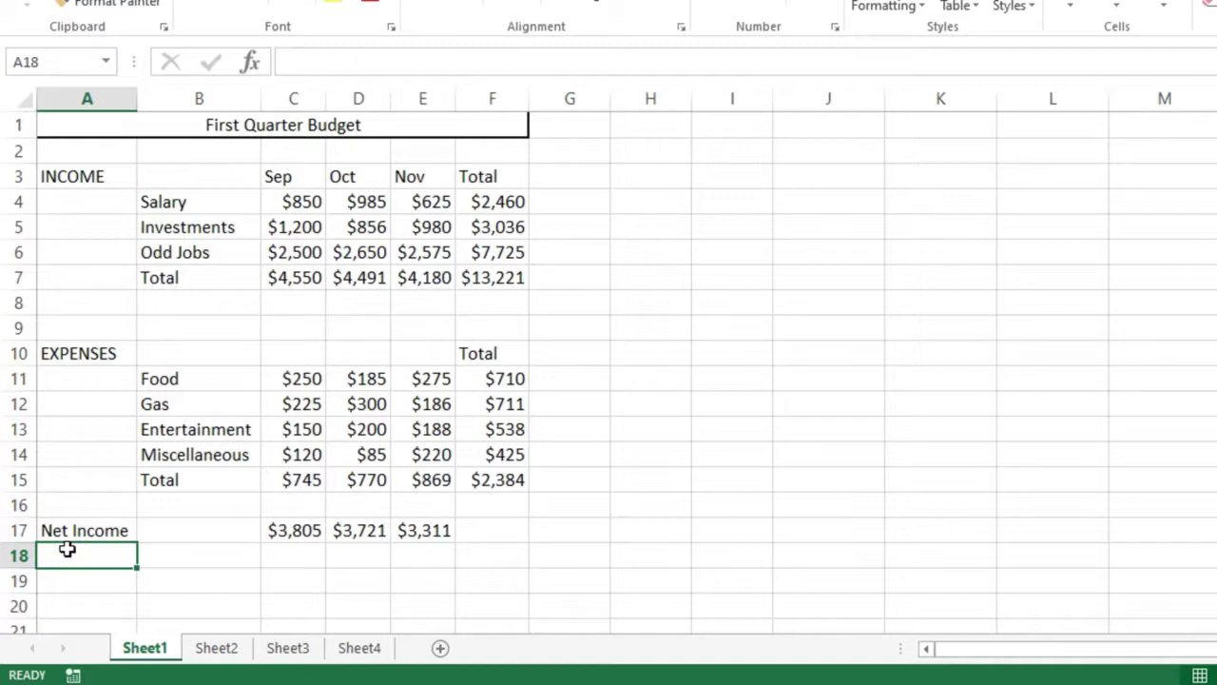
text(%)
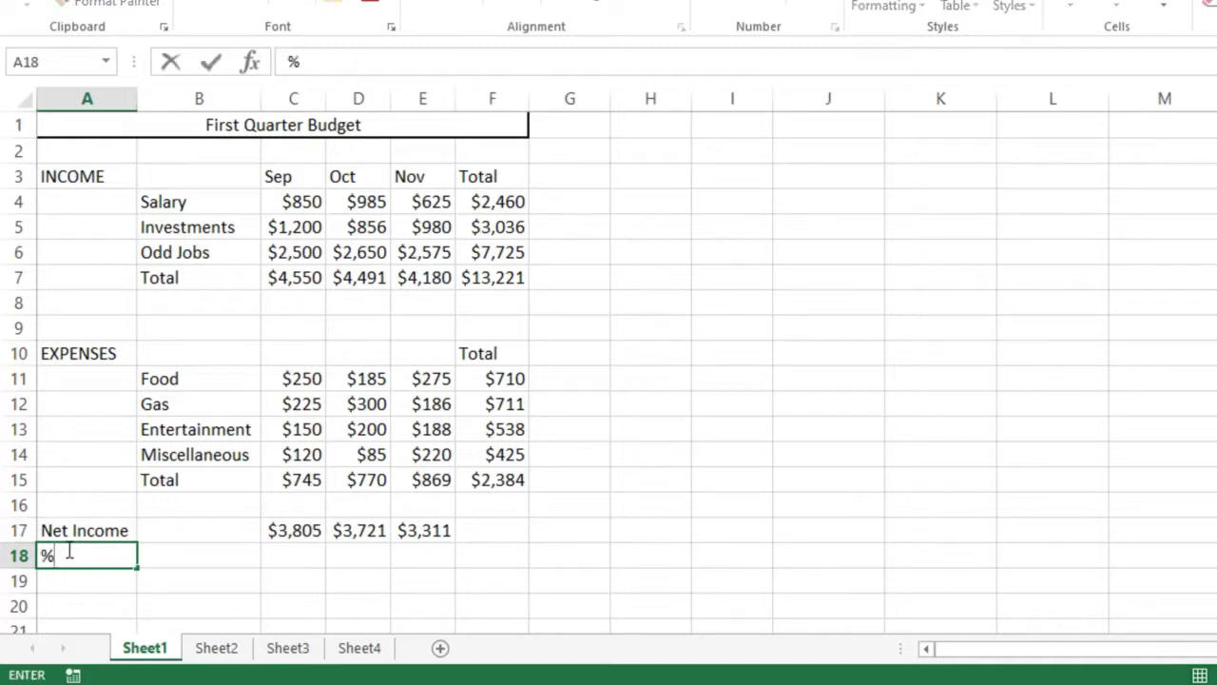
text( Paid out)
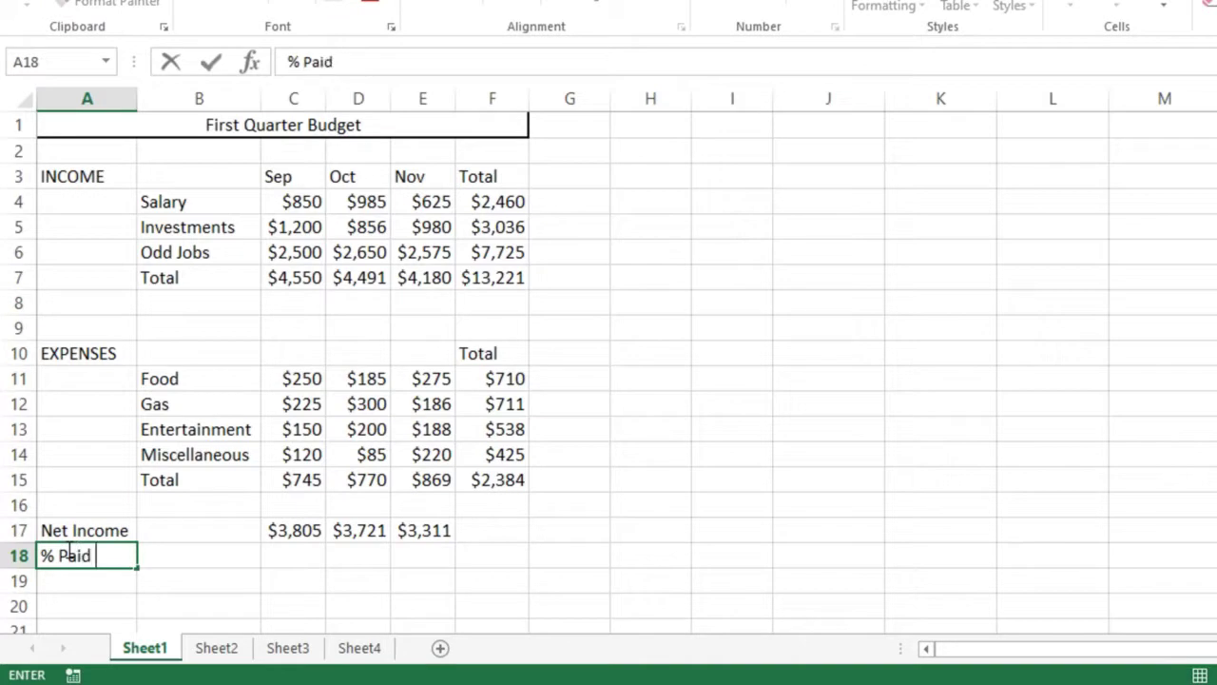
key(BackSpace)
key(BackSpace)
key(BackSpace)
text(Out)
key(Tab)
Calculate the Sep share paid out in C18 with the formula =C15/C7.
key(Tab)
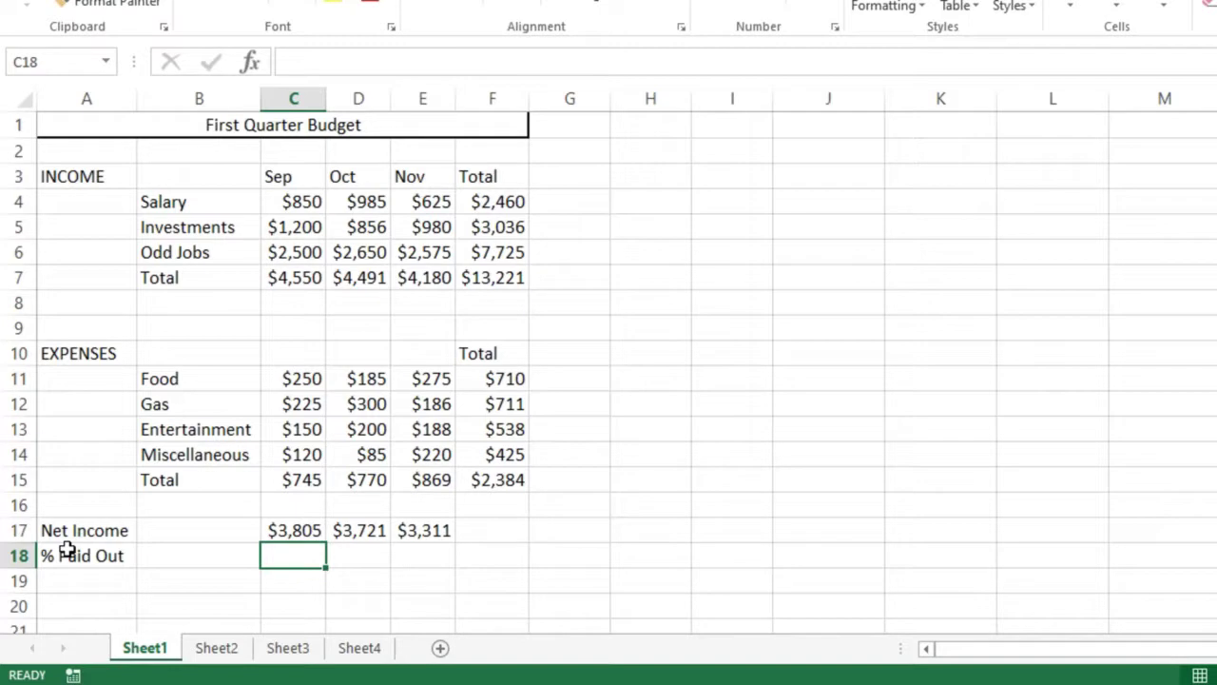
text(=)
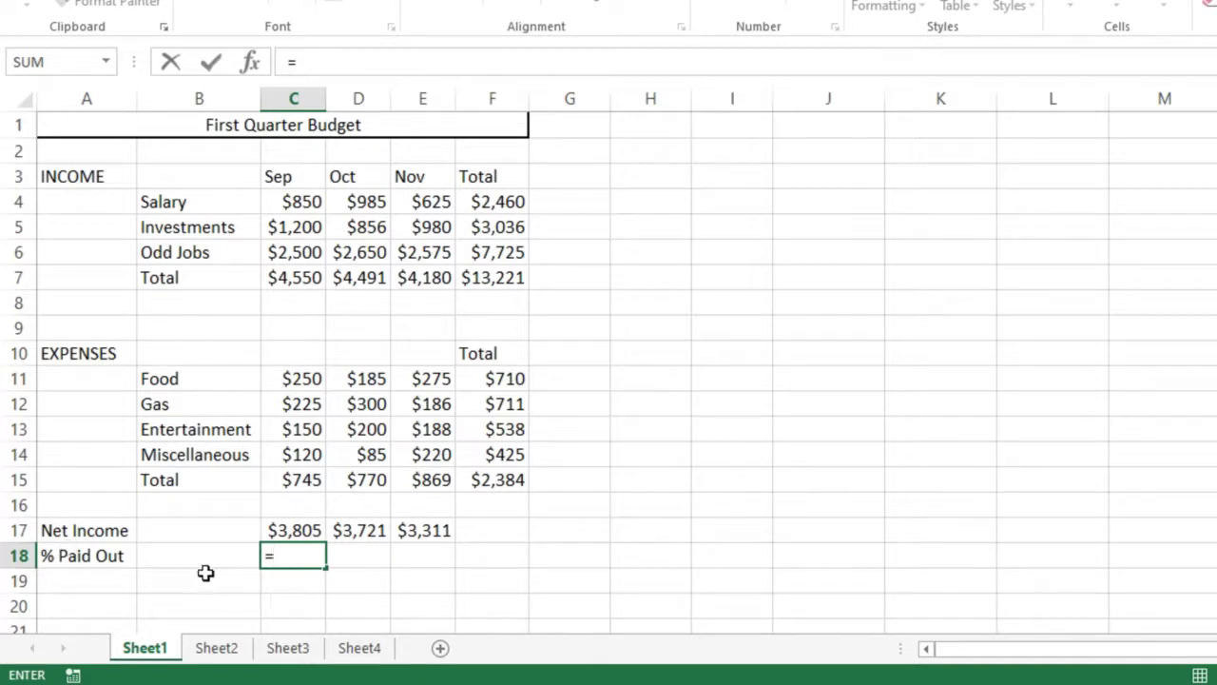
click(297, 480)
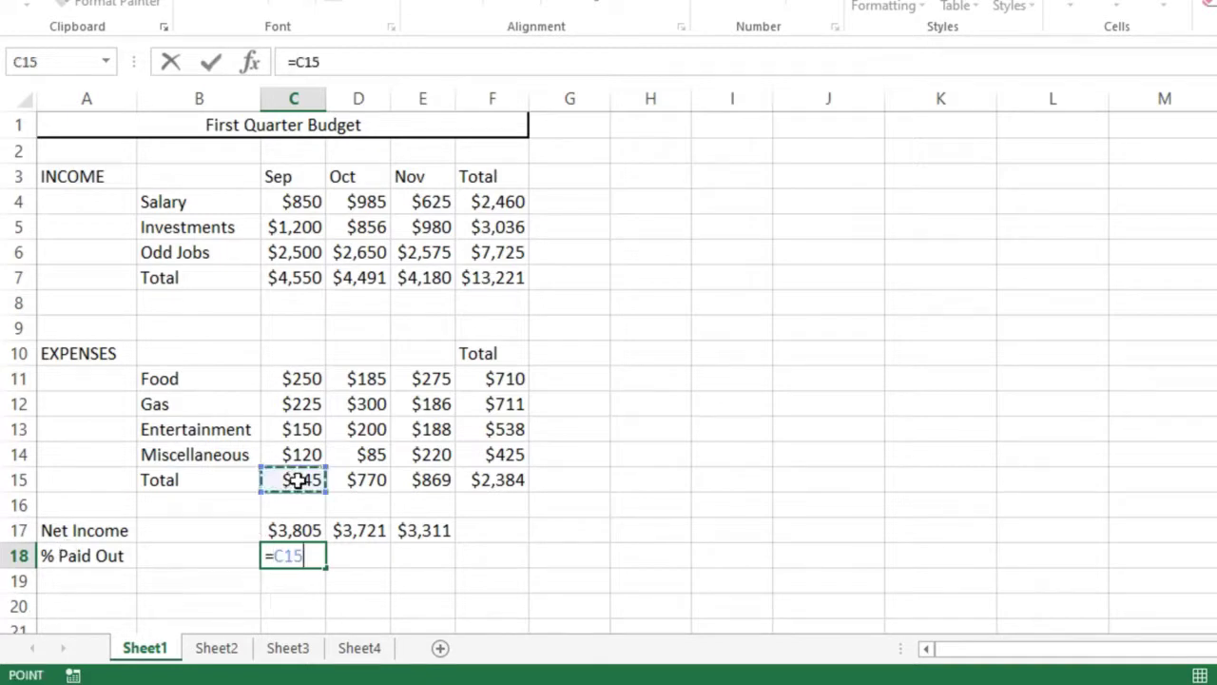
text(/)
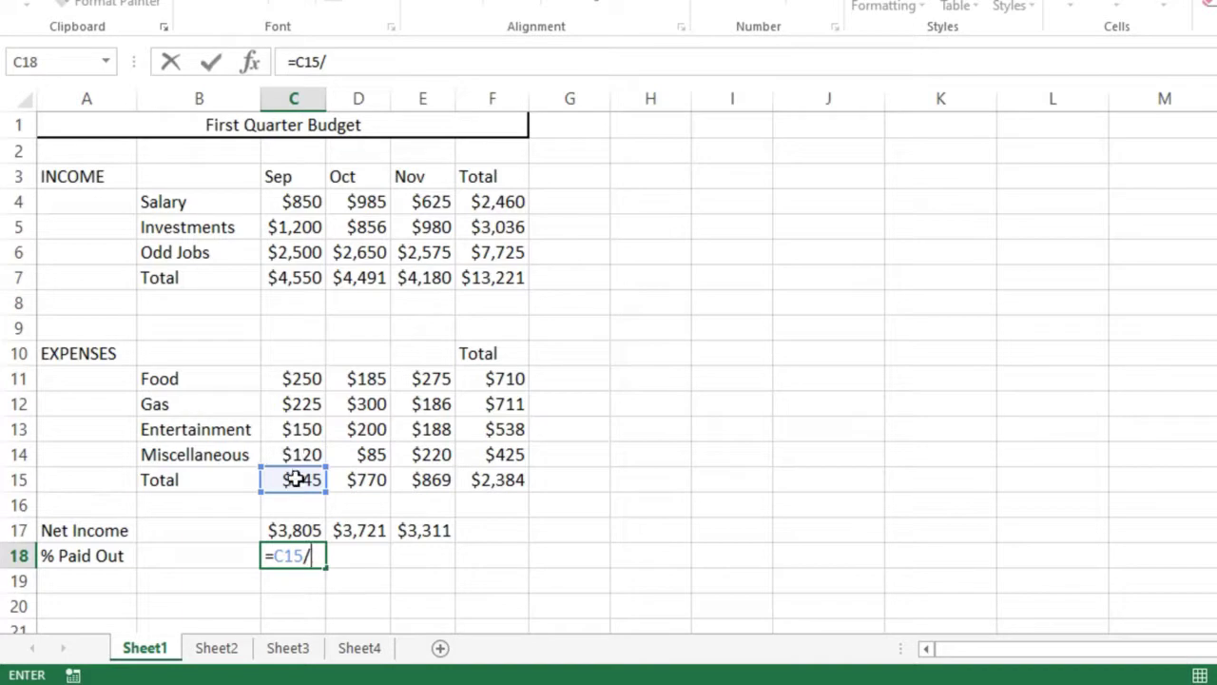
click(296, 277)
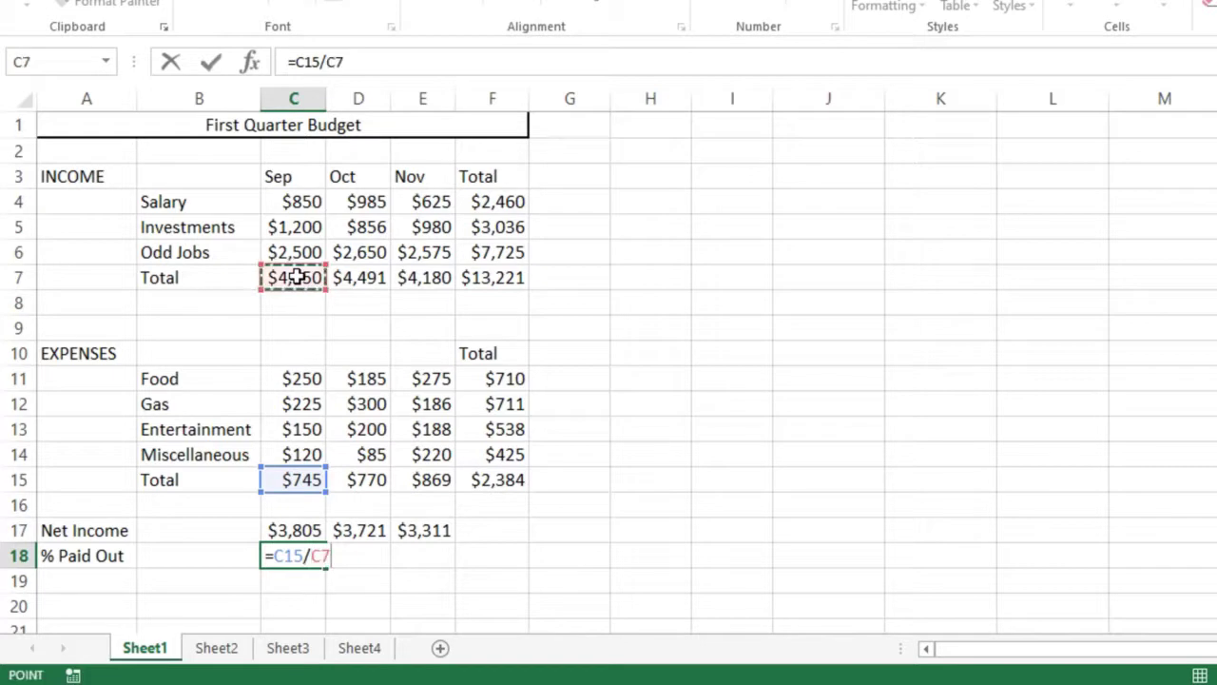
click(215, 66)
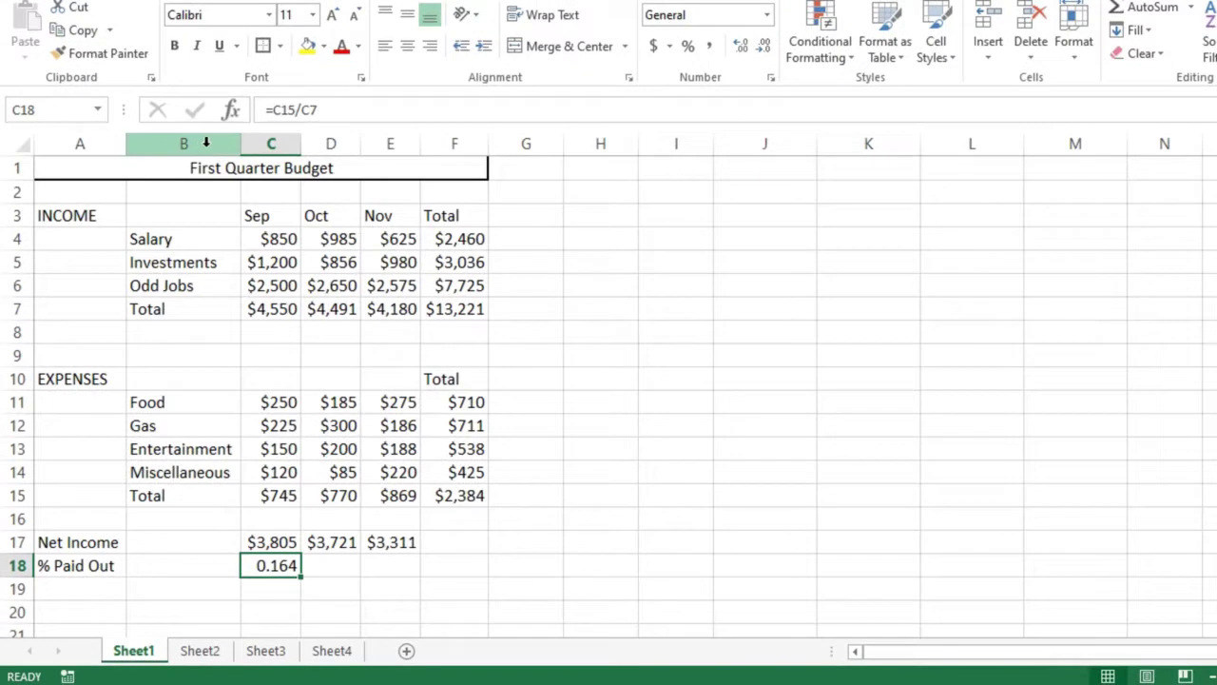
Format C18 as a percentage and fill it across through the Nov column, E18.
click(689, 47)
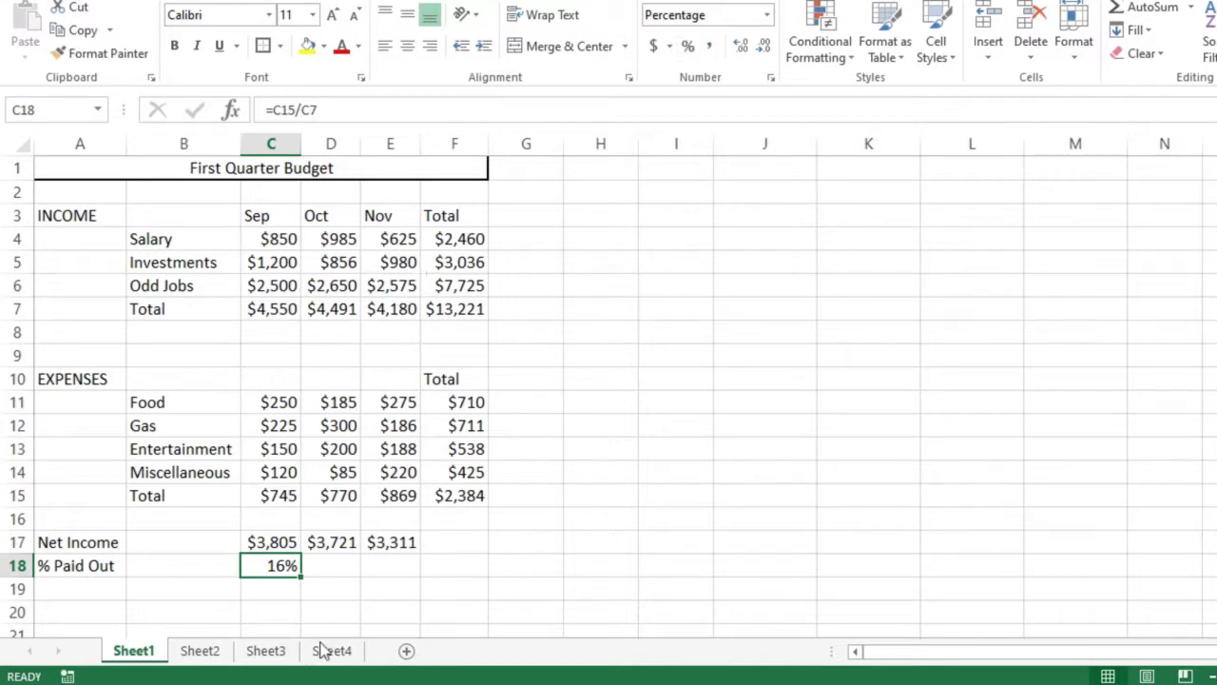
drag(303, 575, 400, 582)
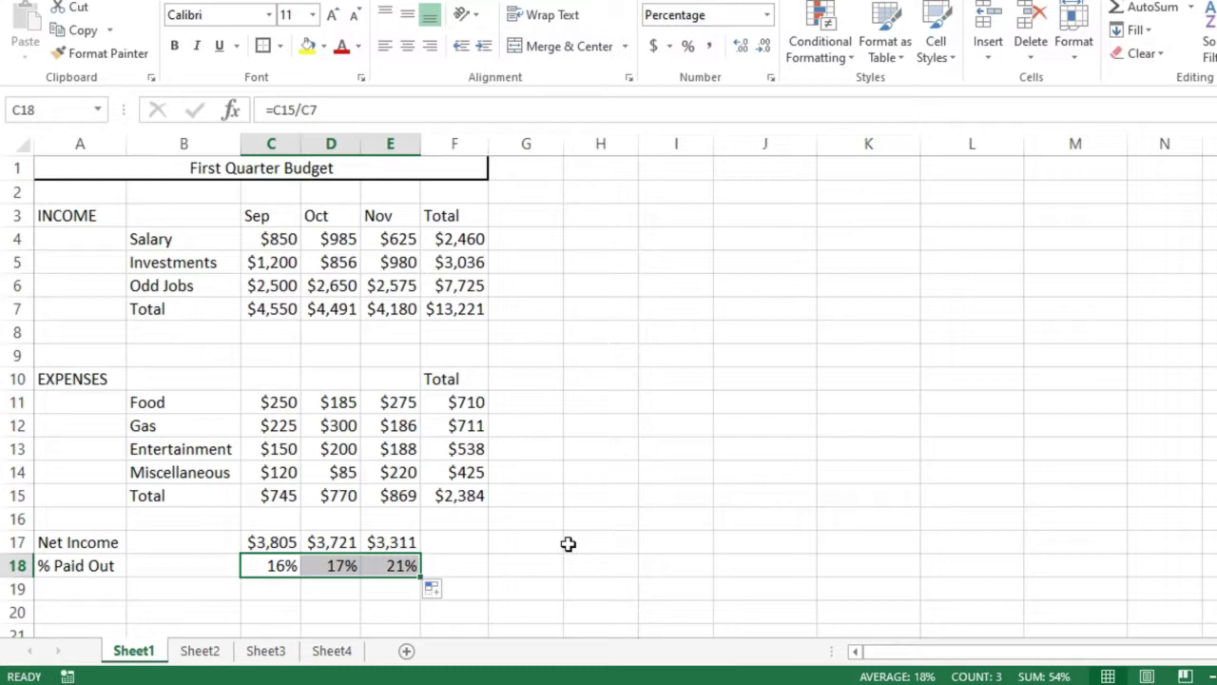
click(65, 589)
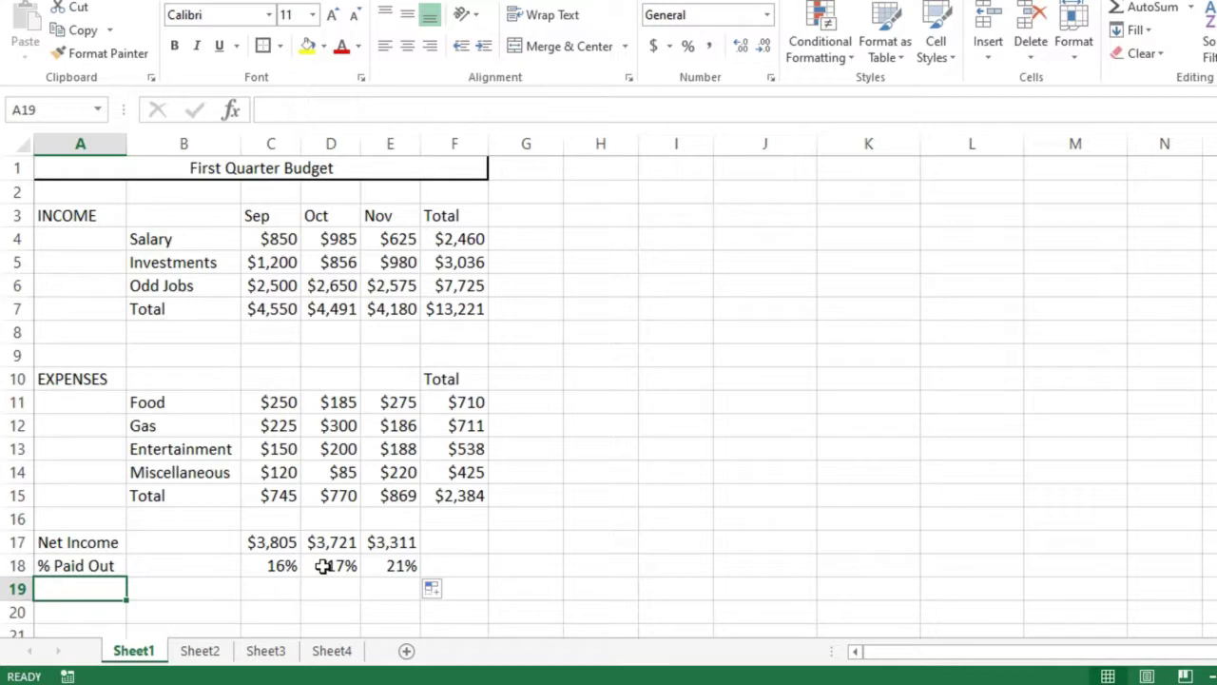
Enter the label Savings in A19 and the savings rate 12% in B19.
text(Savings)
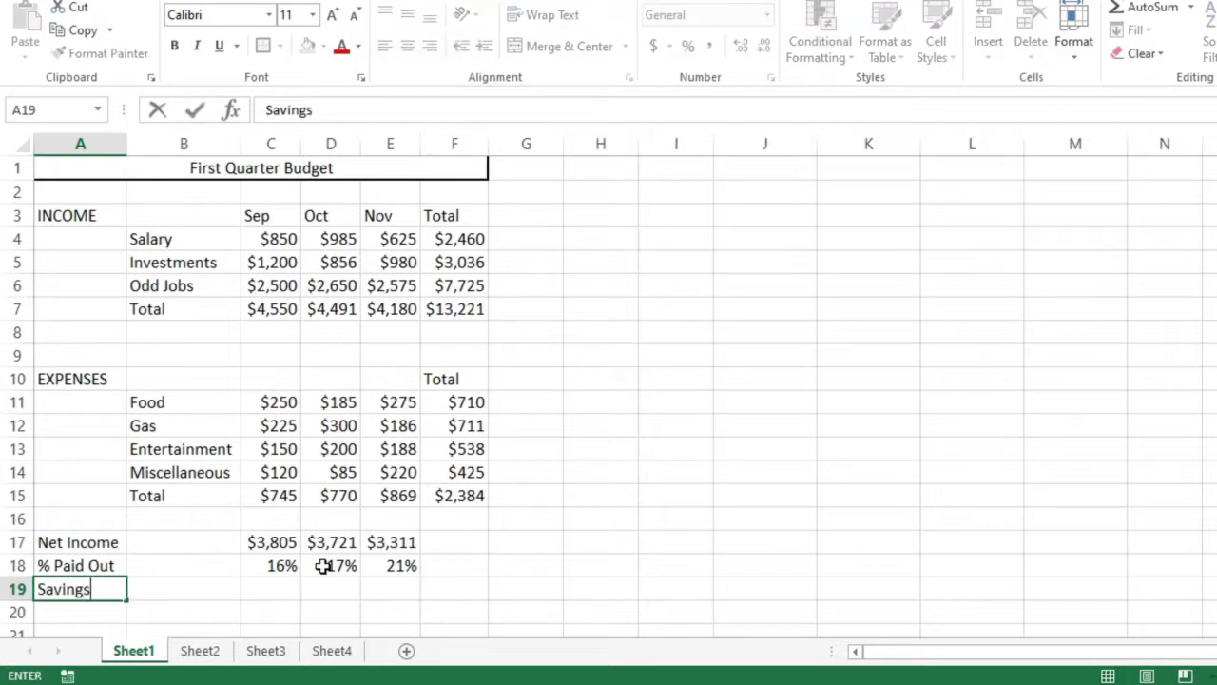
key(Tab)
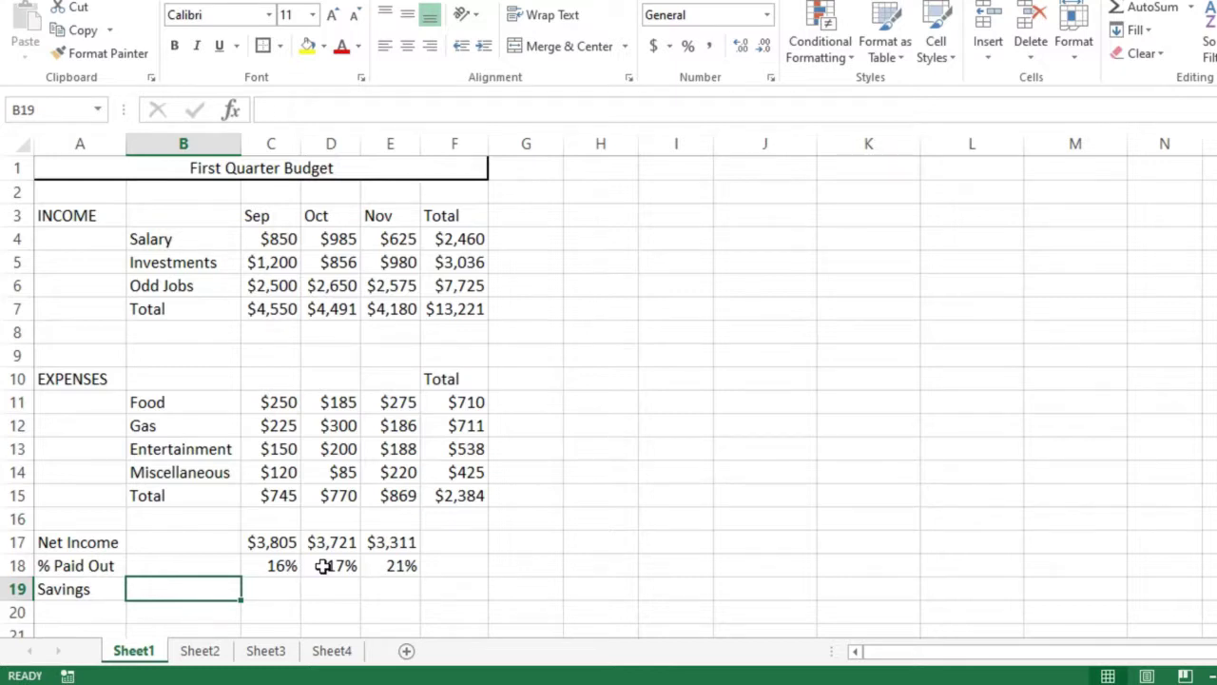
text(12%)
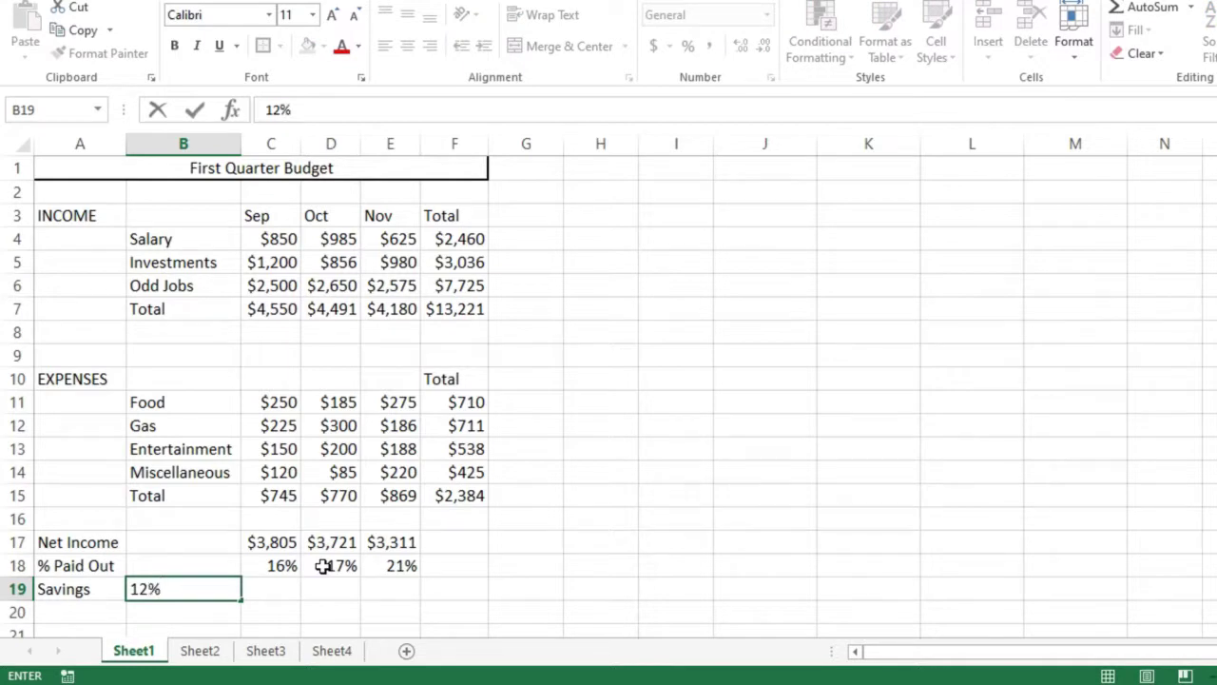
click(194, 110)
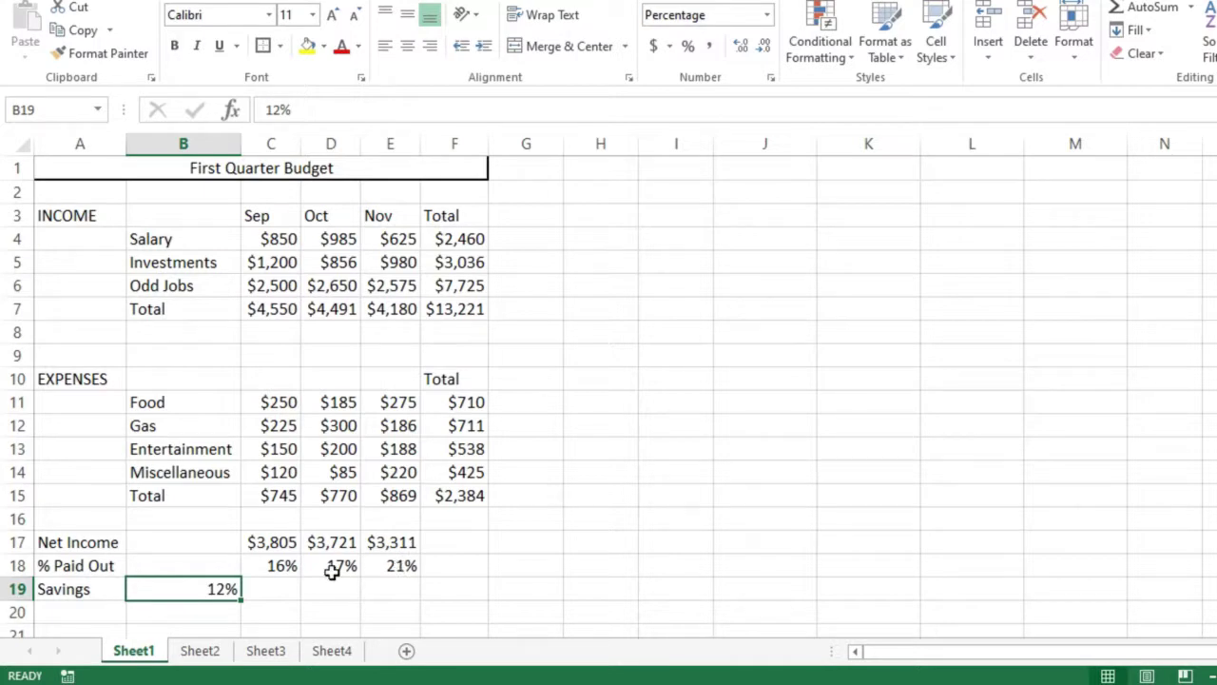
Compare the formula in C18 with the constant in B19, showing all worksheet formulas and switching back to values.
click(271, 566)
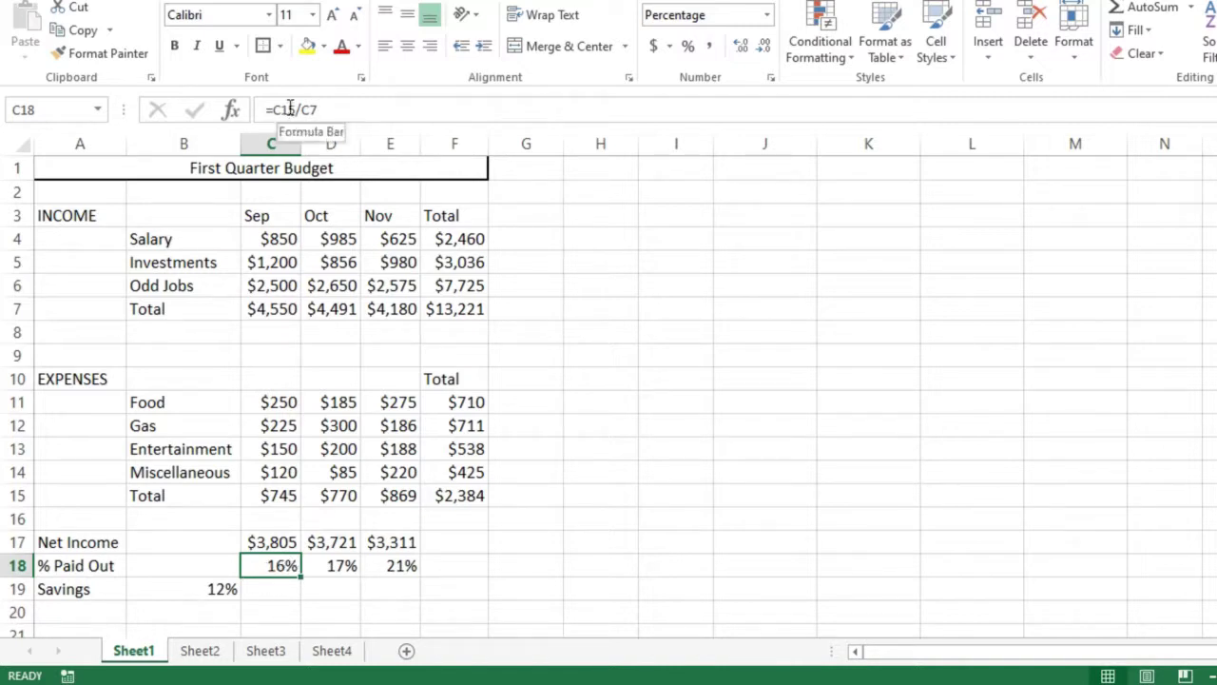
click(194, 587)
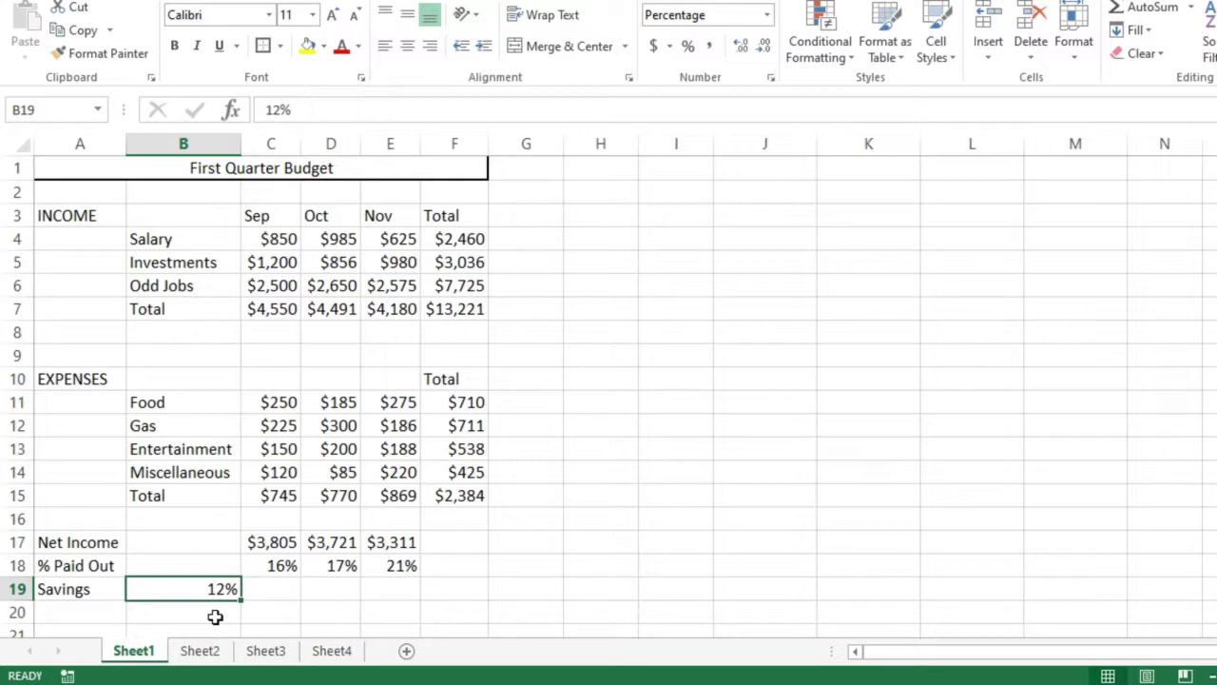
key(ctrl+grave)
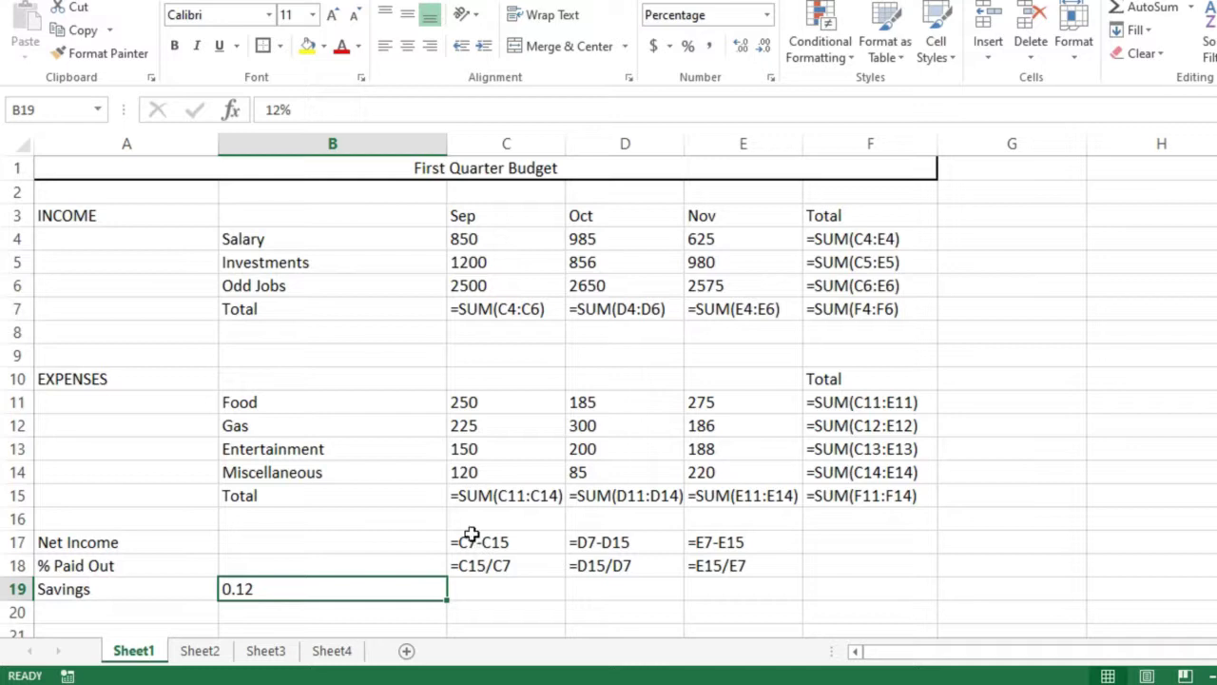
key(ctrl+grave)
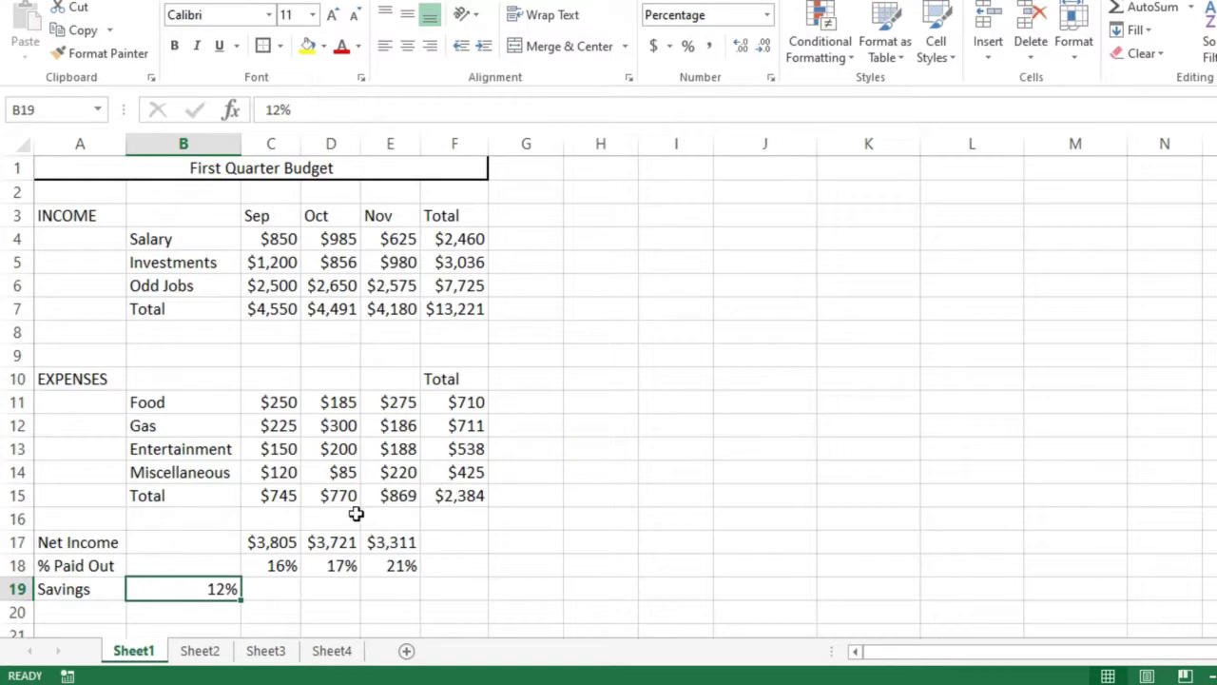
Calculate the Sep savings in C19 by multiplying net income by the savings rate with the formula =C17*B19.
click(267, 591)
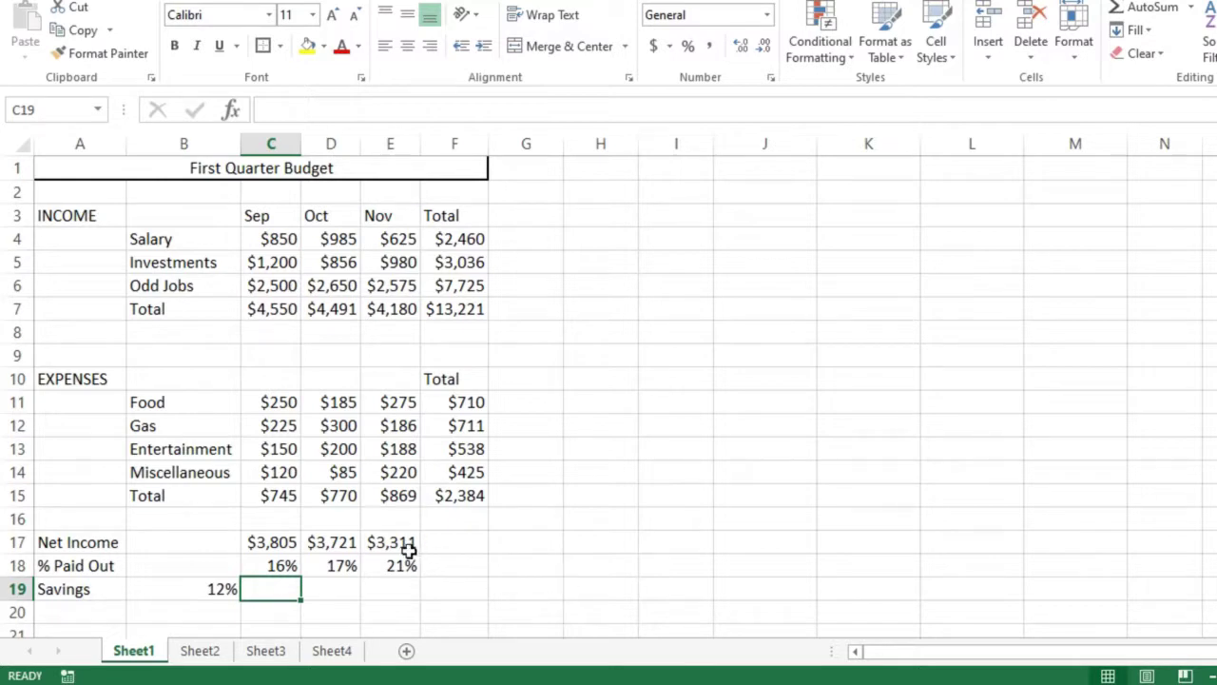
click(269, 541)
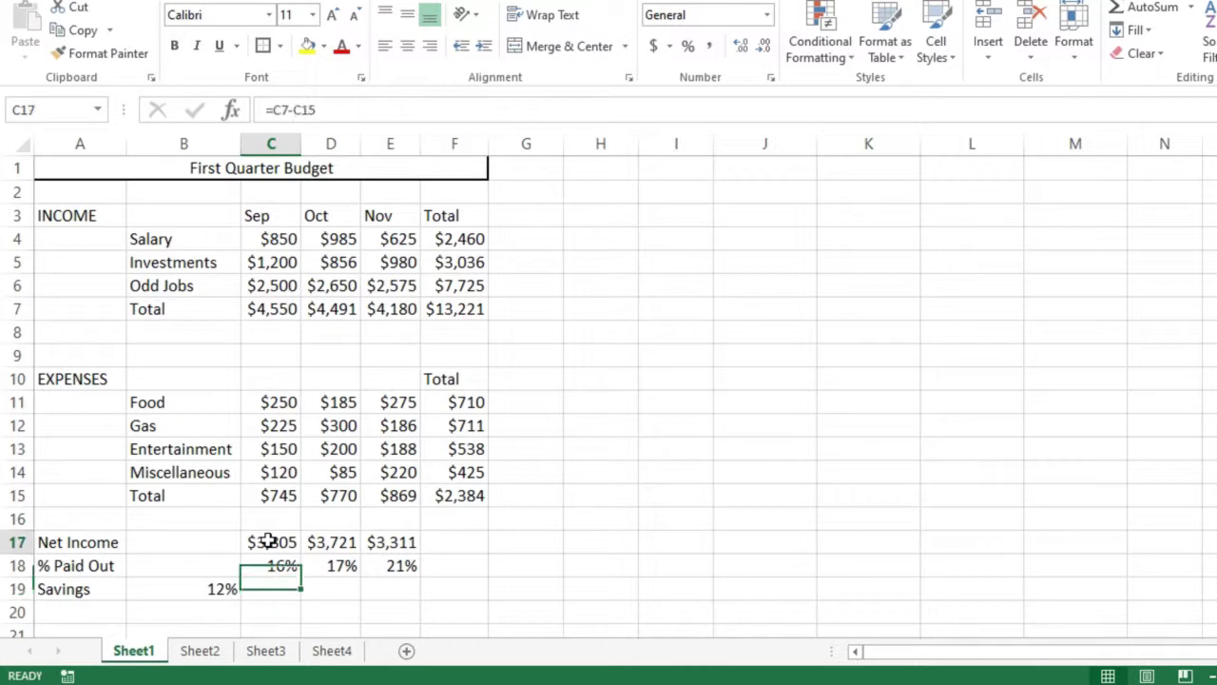
click(213, 590)
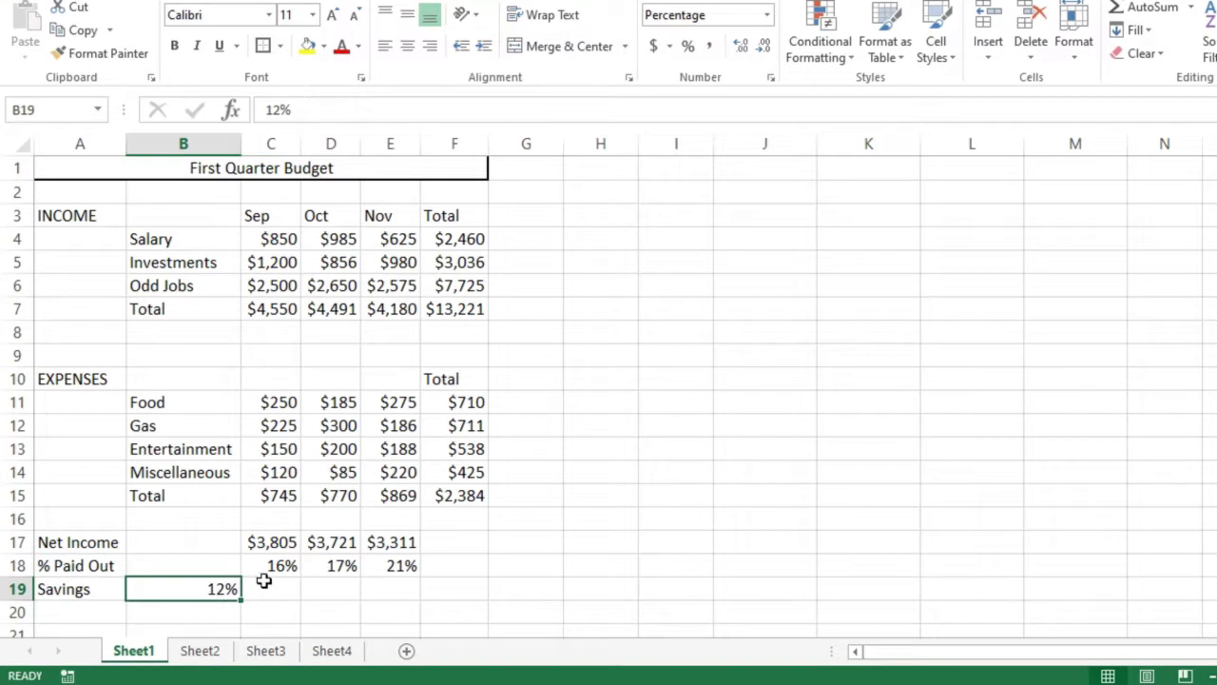
click(267, 584)
text(=)
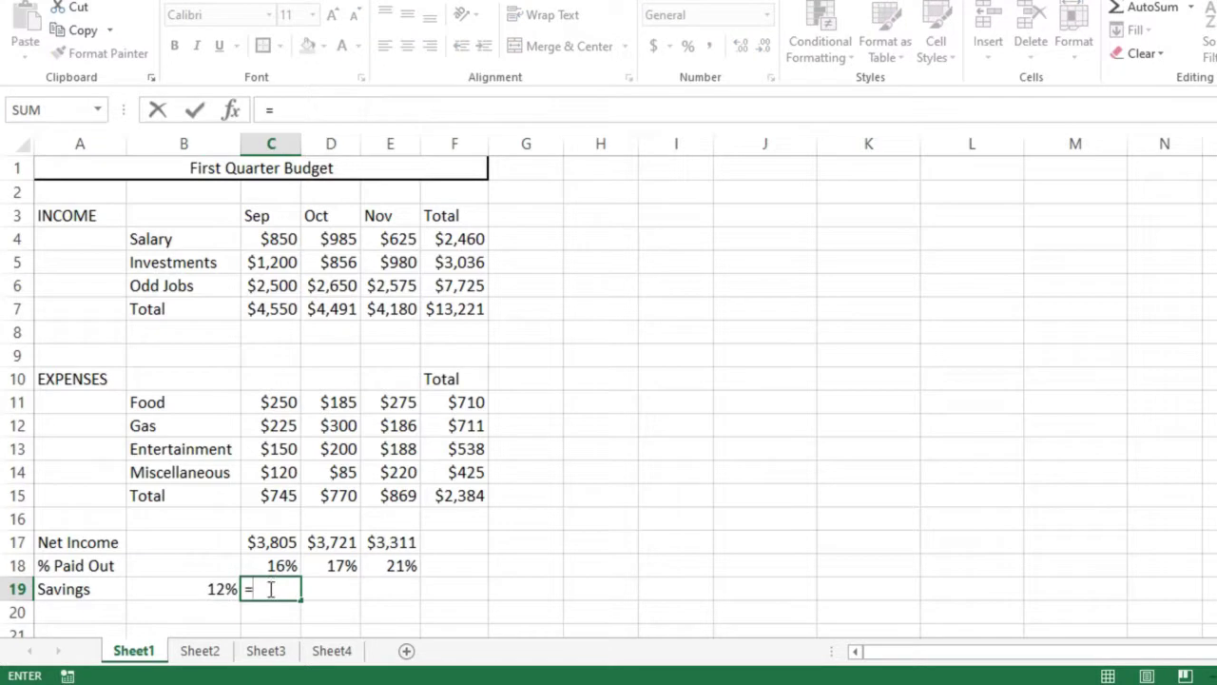
click(273, 542)
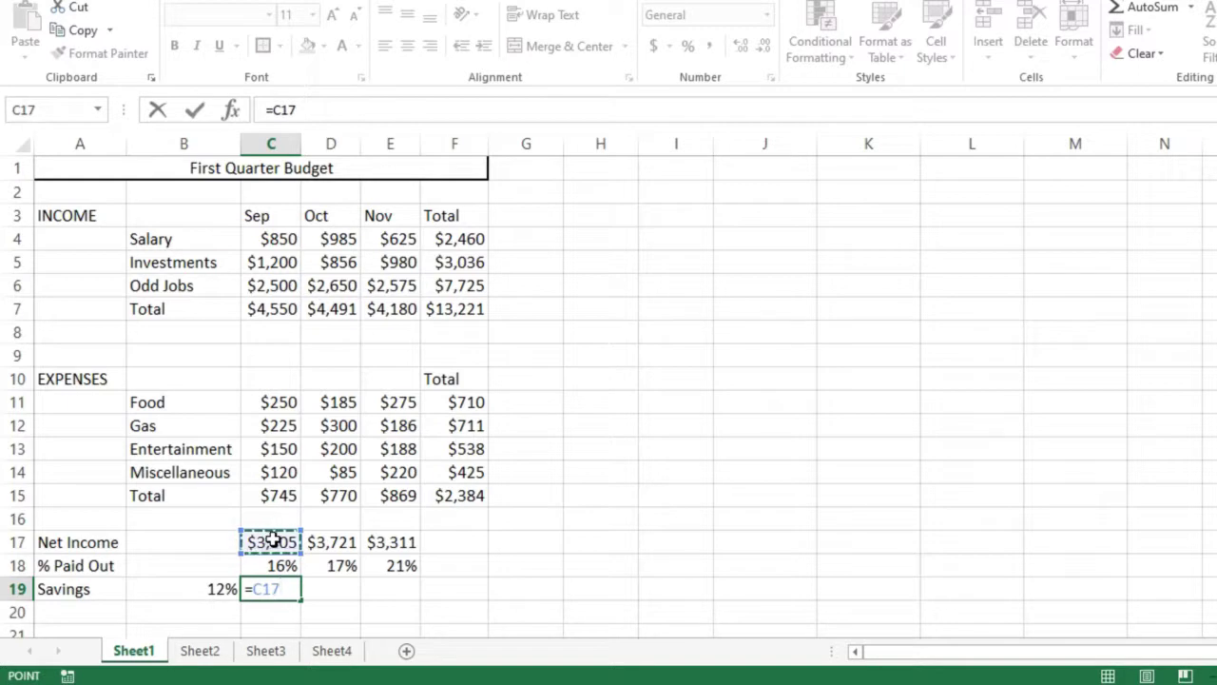
text(*)
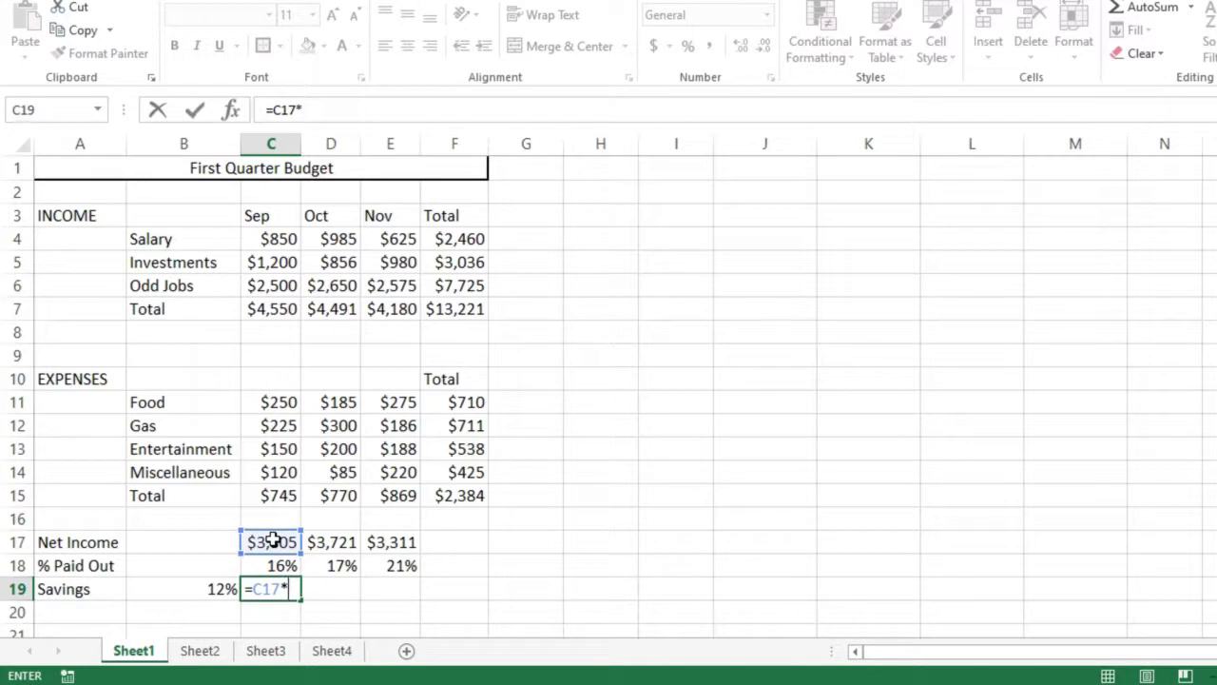
click(207, 591)
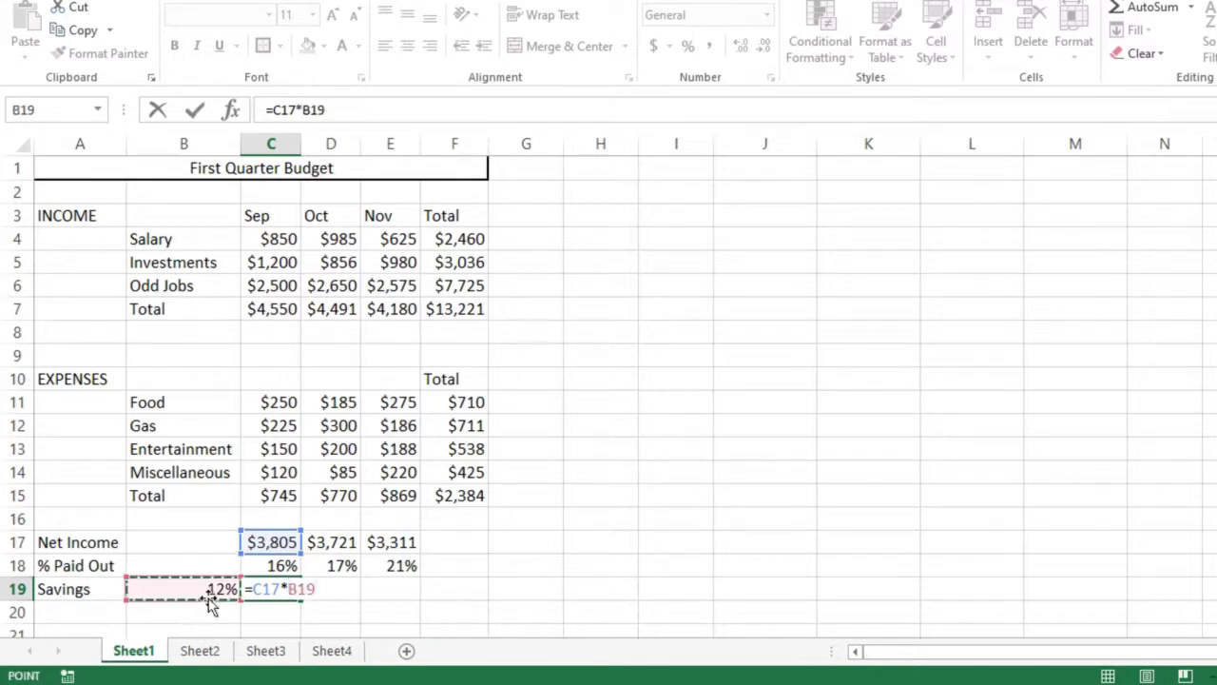
click(195, 114)
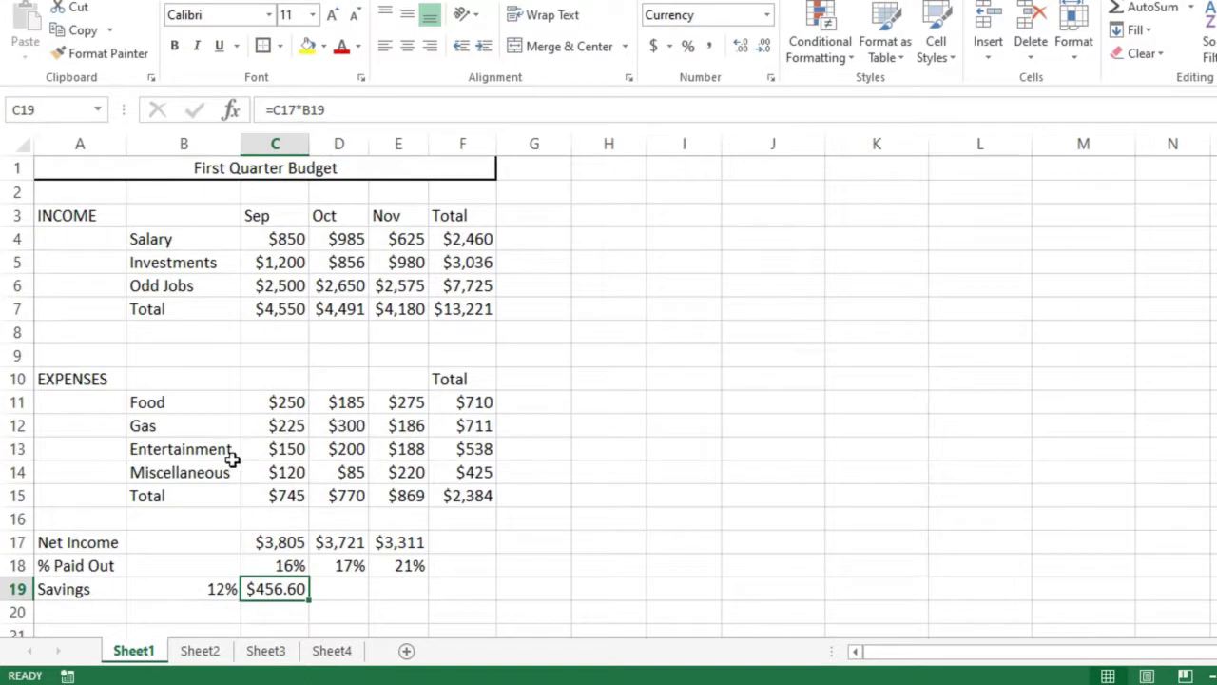
Remove both decimal places from C19 and fill its formula across through the Nov column, E19.
click(763, 48)
click(764, 47)
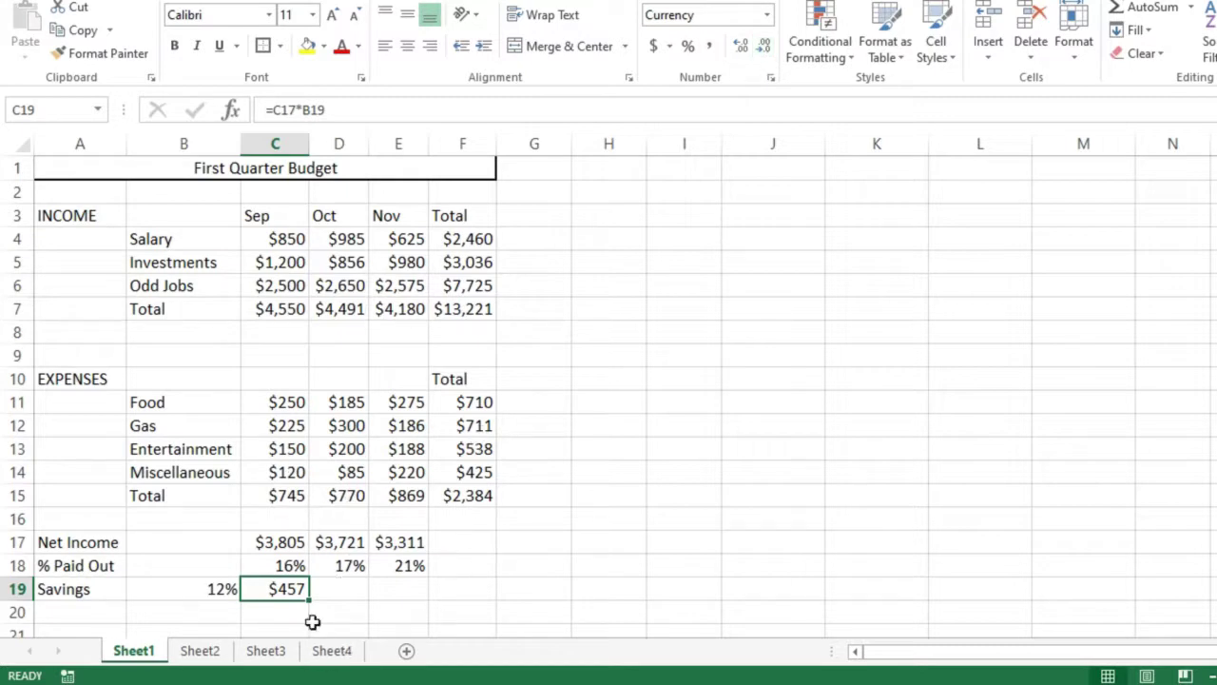
drag(306, 601, 410, 601)
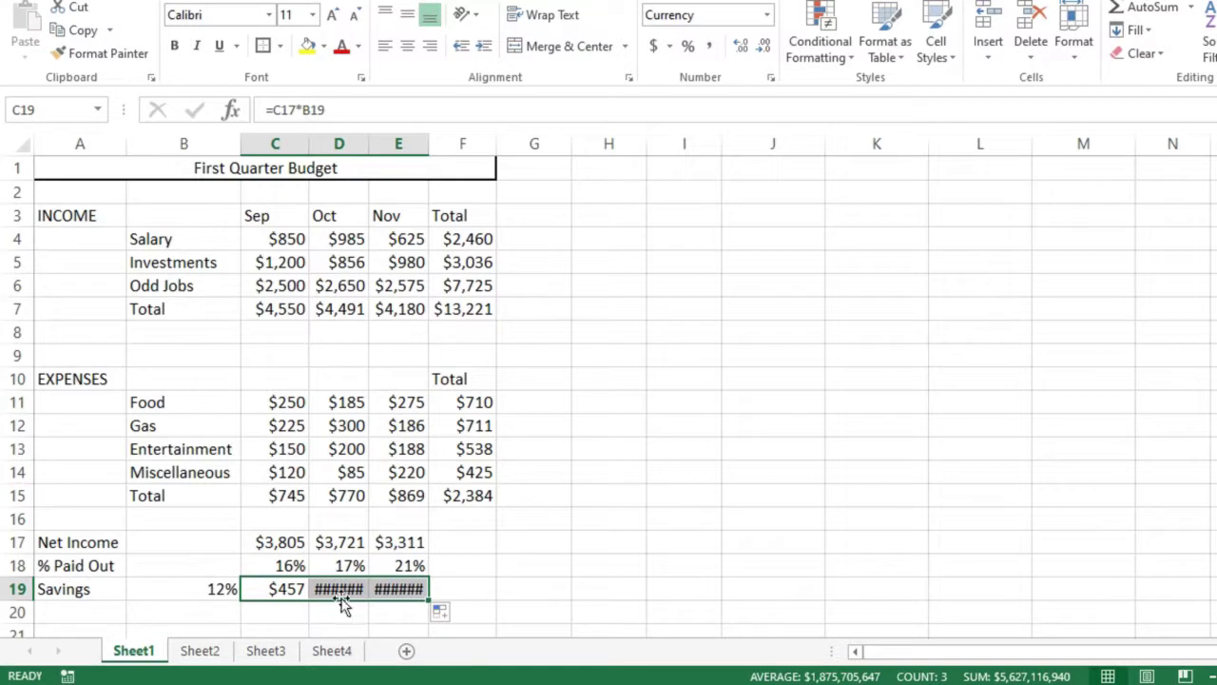
AutoFit the widths of columns D and E to their contents.
mouse_move(397, 590)
drag(341, 143, 396, 142)
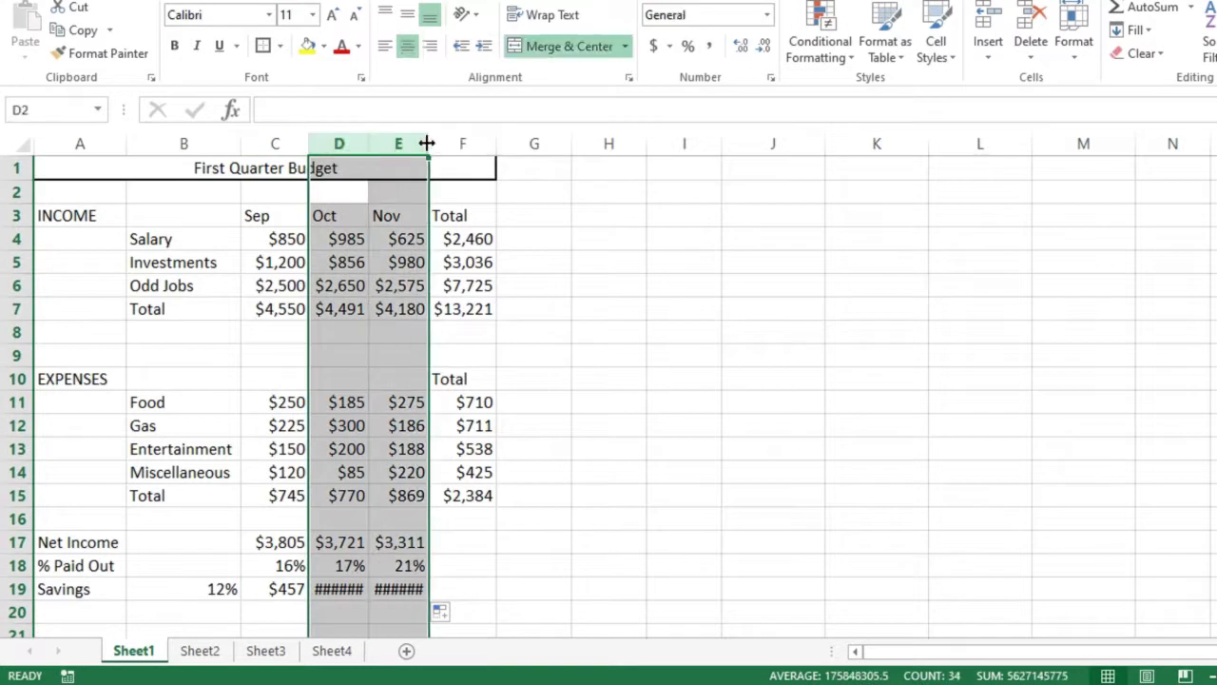
double_click(428, 142)
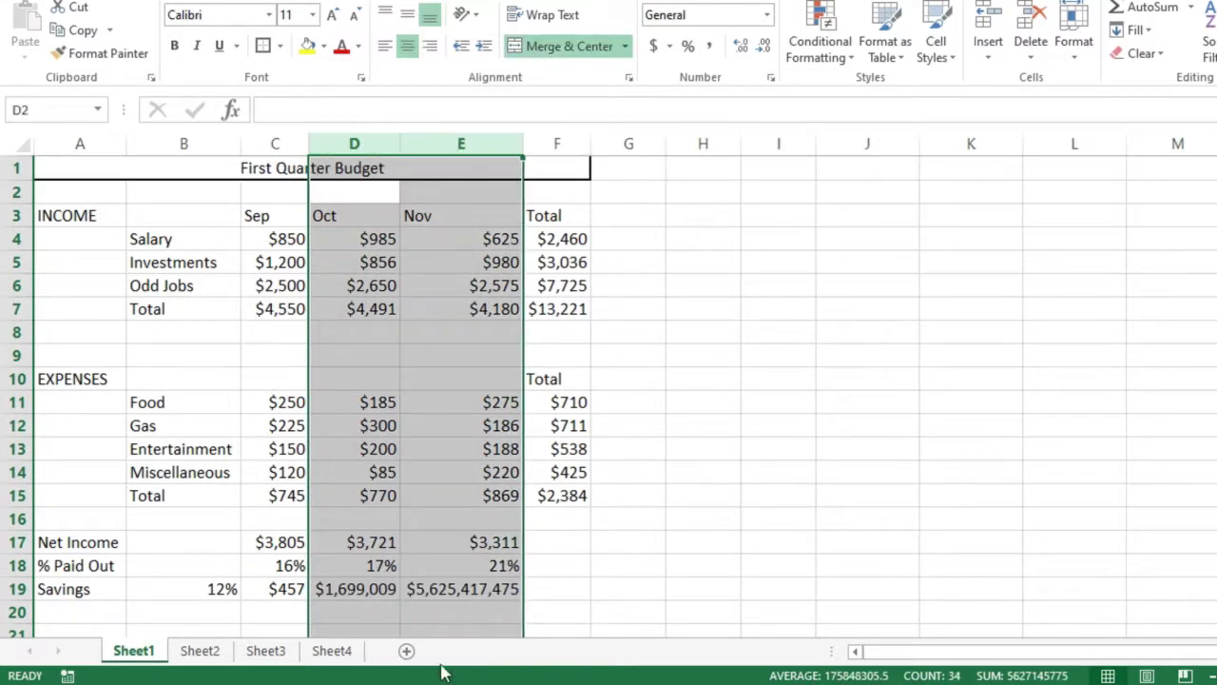
Compare the Savings formulas in C19, D19 and E19, along with the Nov net income cell.
click(267, 588)
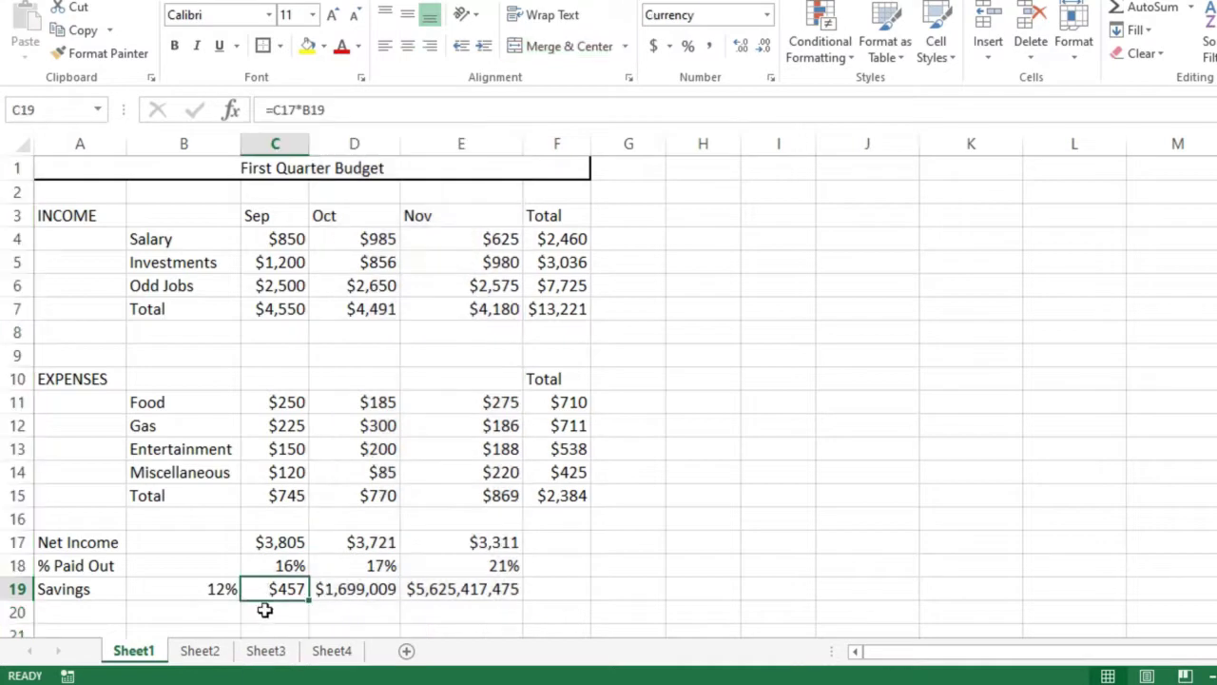
click(344, 589)
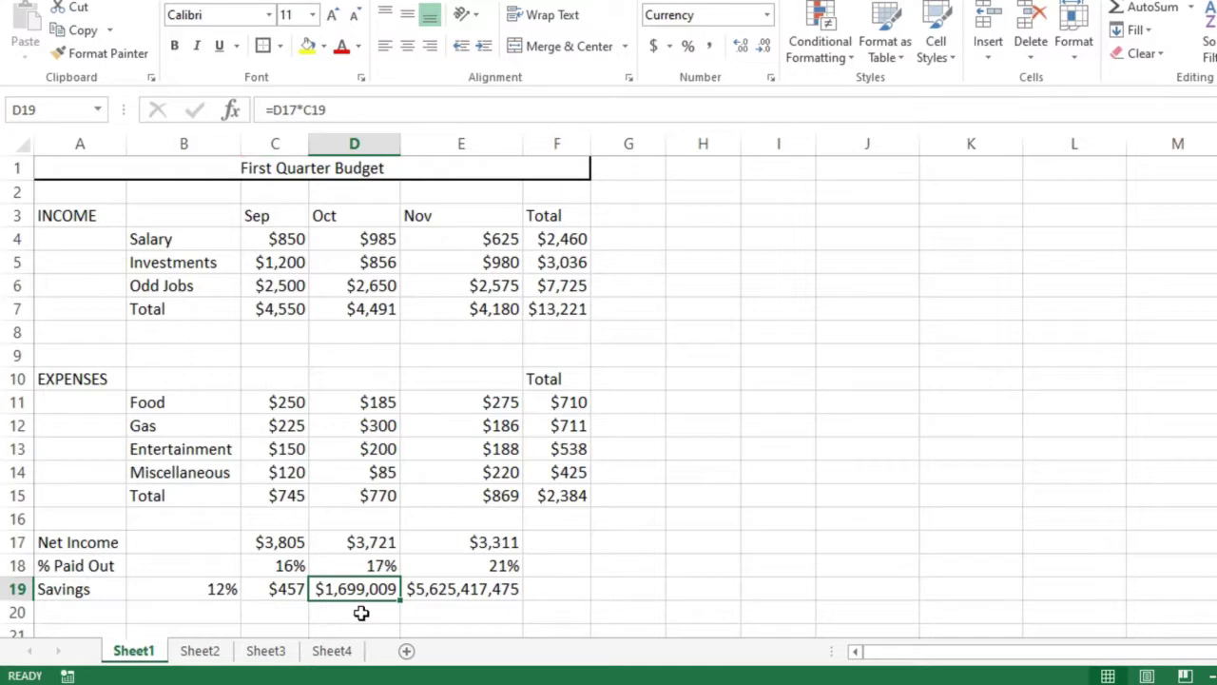
click(437, 589)
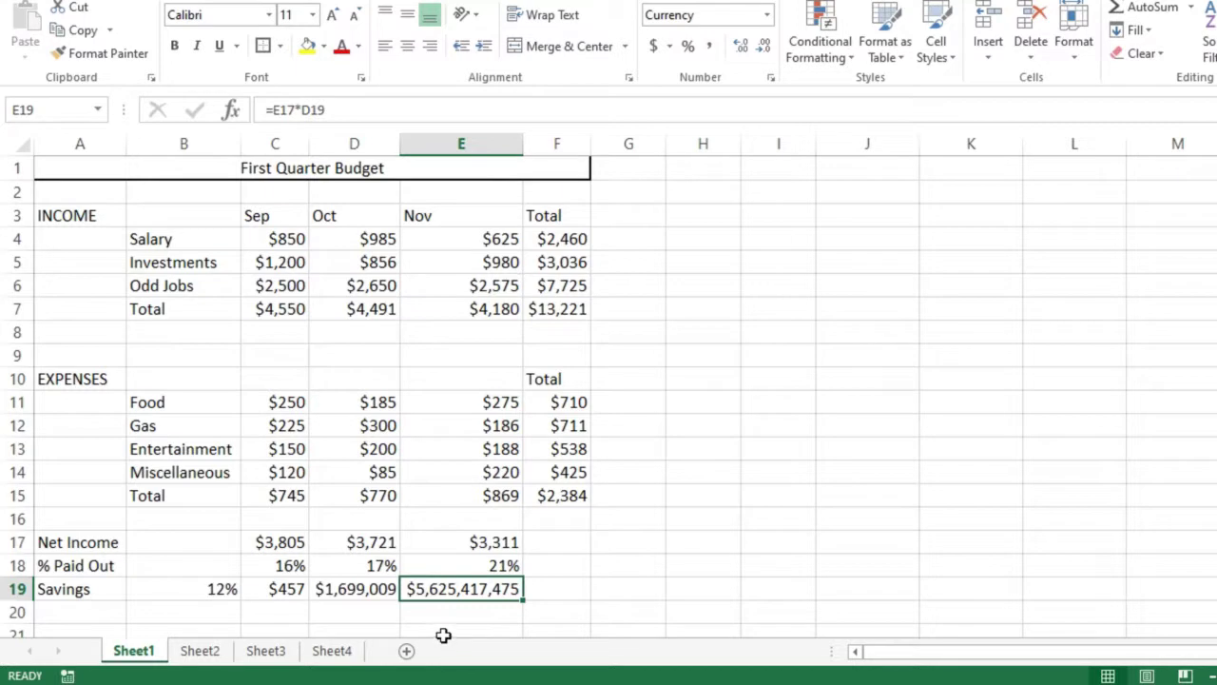
click(461, 548)
Trace the cells referenced by each Savings formula in C19, D19 and E19 without changing the formulas.
click(272, 590)
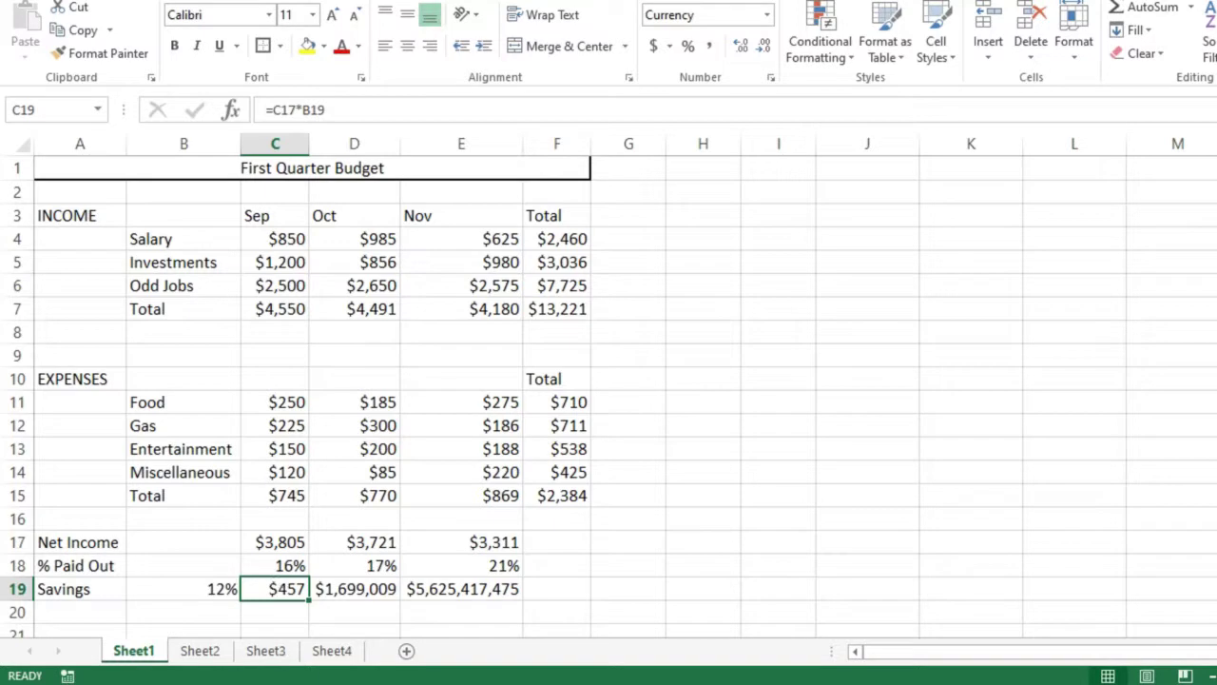
key(F2)
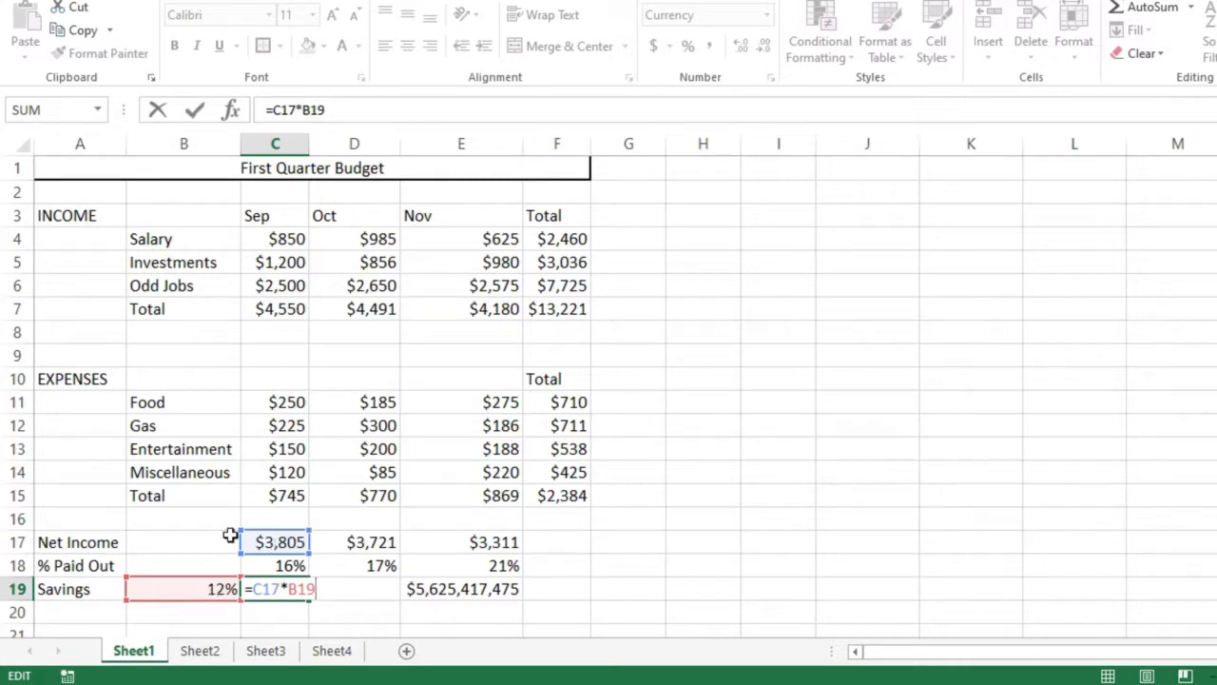
click(194, 109)
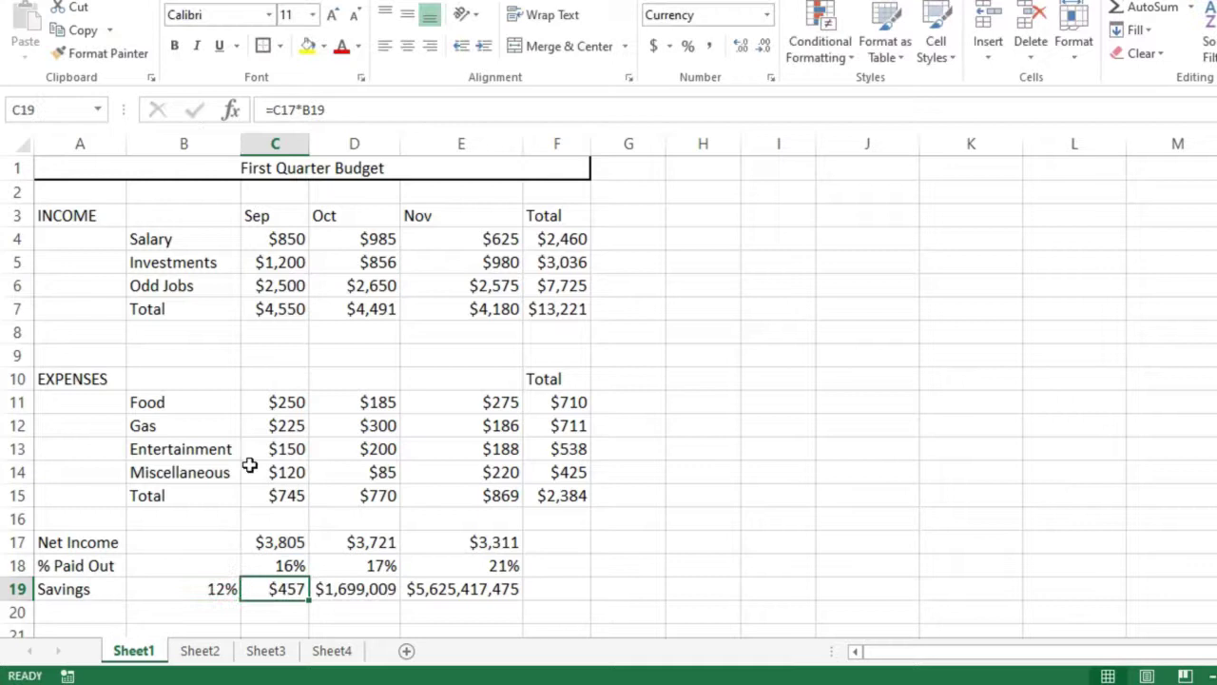
click(347, 591)
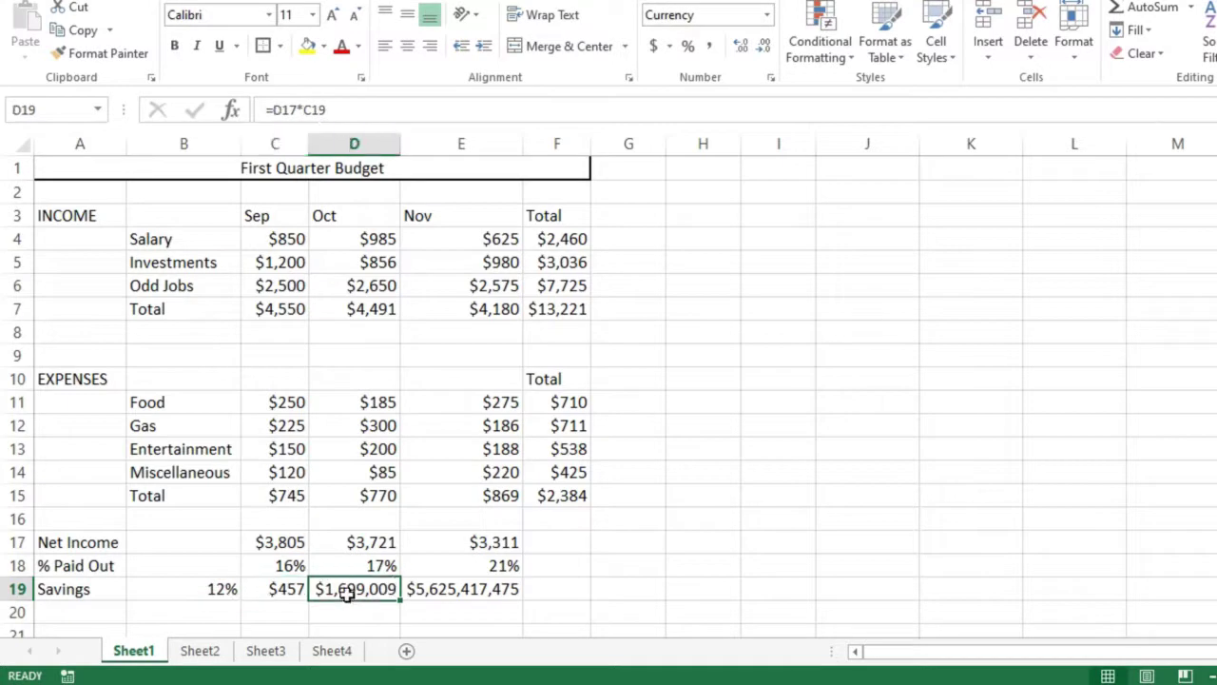
double_click(339, 588)
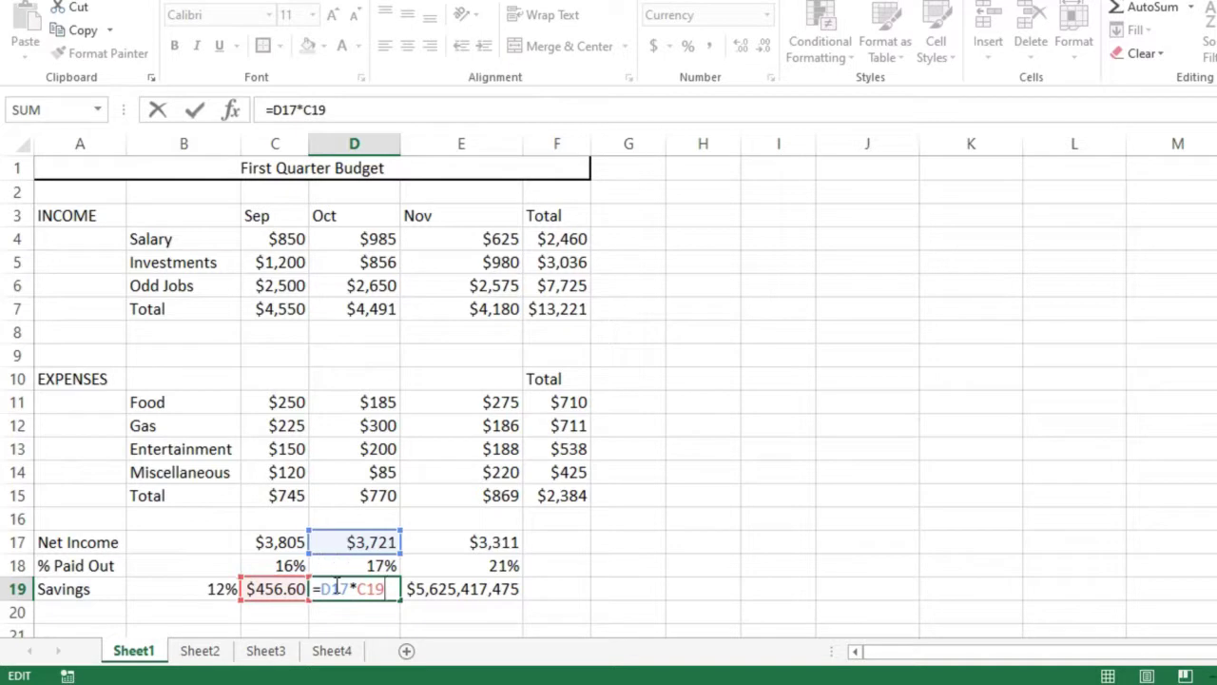
key(ctrl+Return)
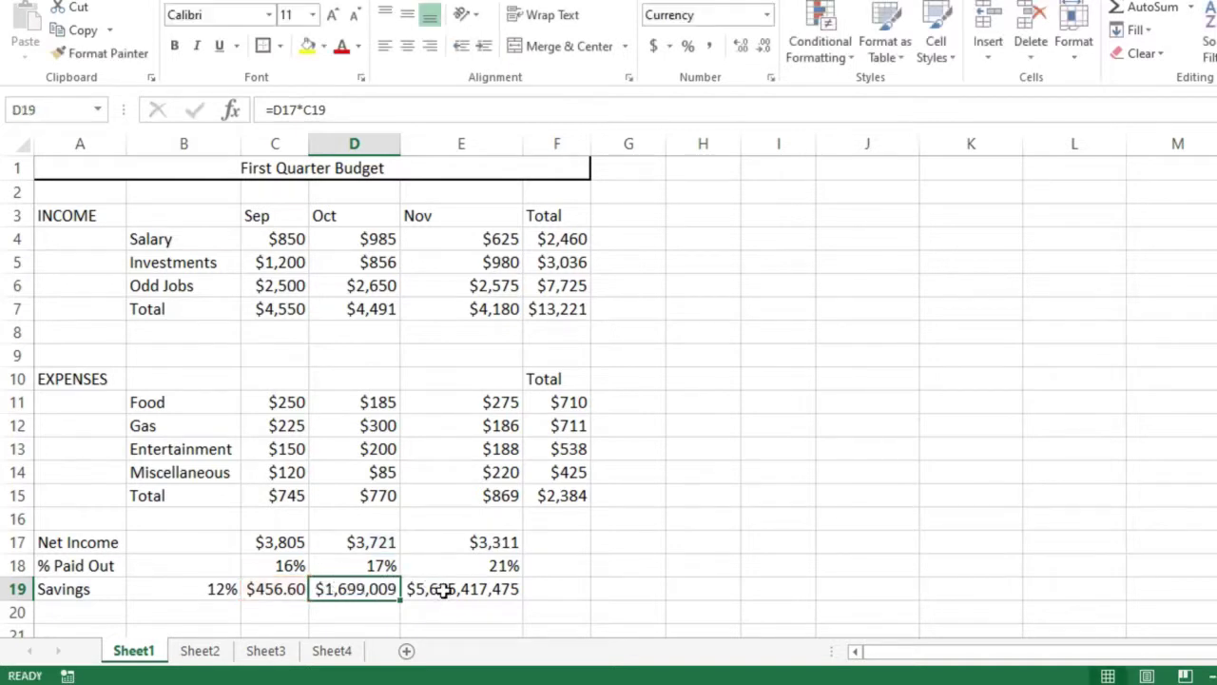
click(443, 588)
key(F2)
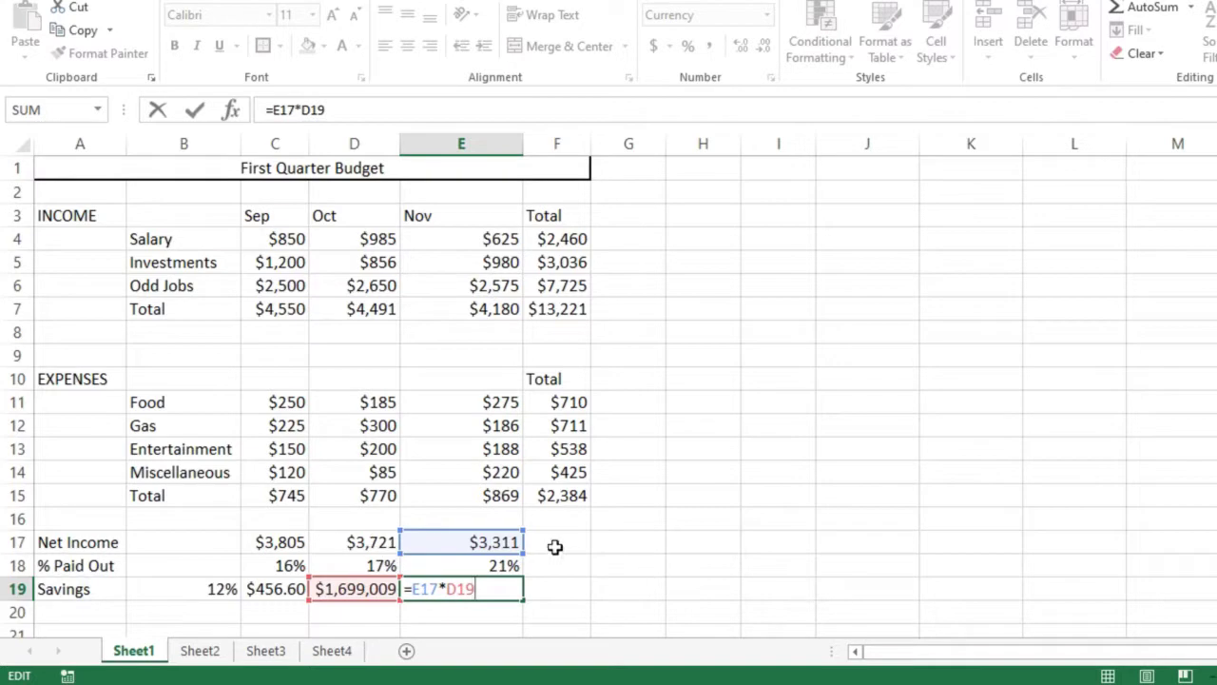
Check the Nov net income in E17 and the savings rate in B19 against the filled Savings formulas.
click(478, 540)
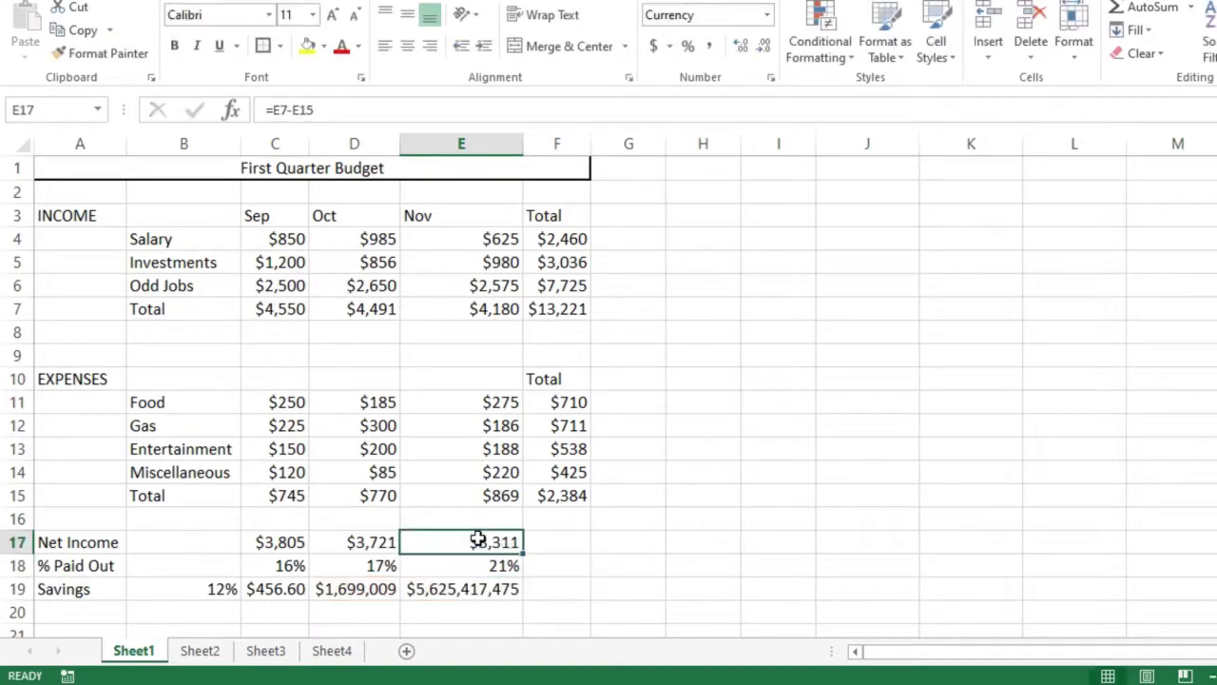
click(207, 594)
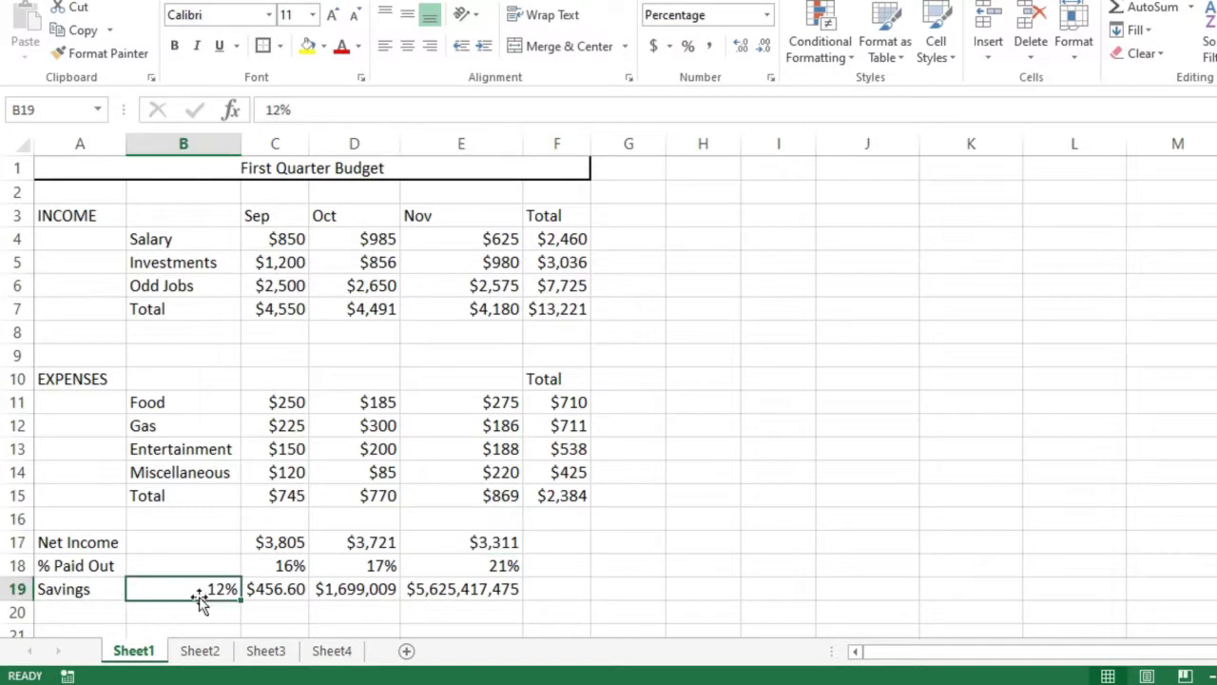
click(473, 540)
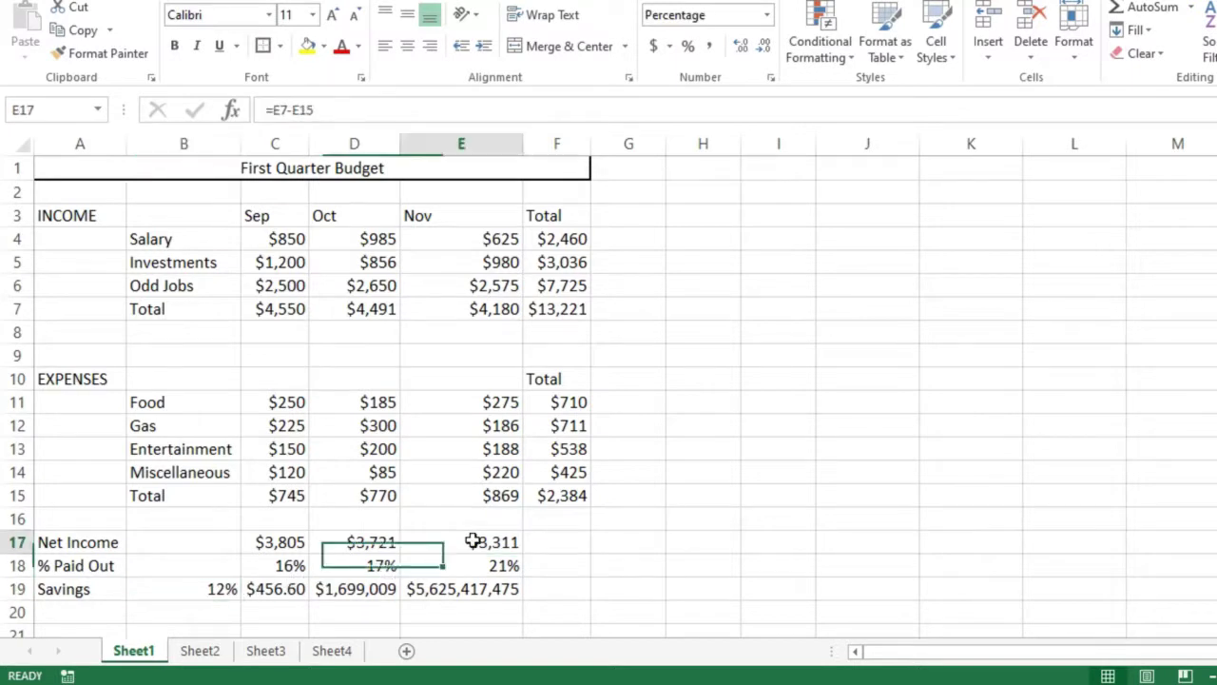
click(211, 590)
click(475, 542)
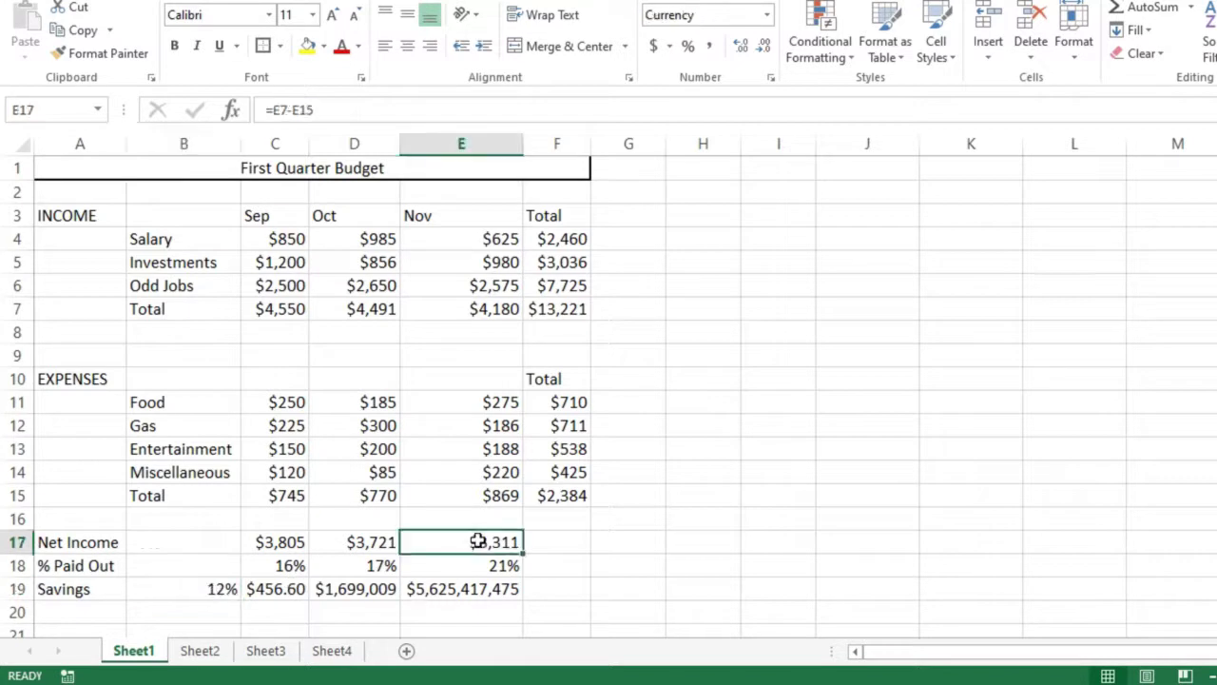
click(378, 589)
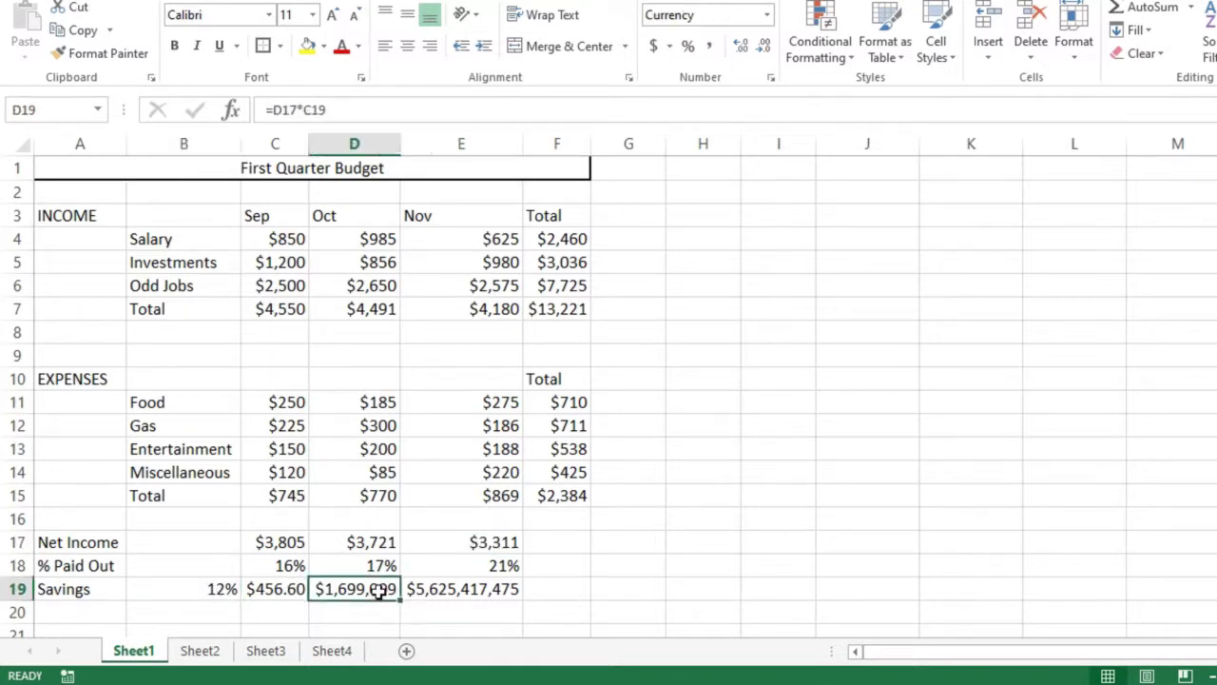
Undo the column D and E width changes and the Savings formula fill across D19:E19.
key(ctrl+z)
key(ctrl+z)
key(ctrl+z)
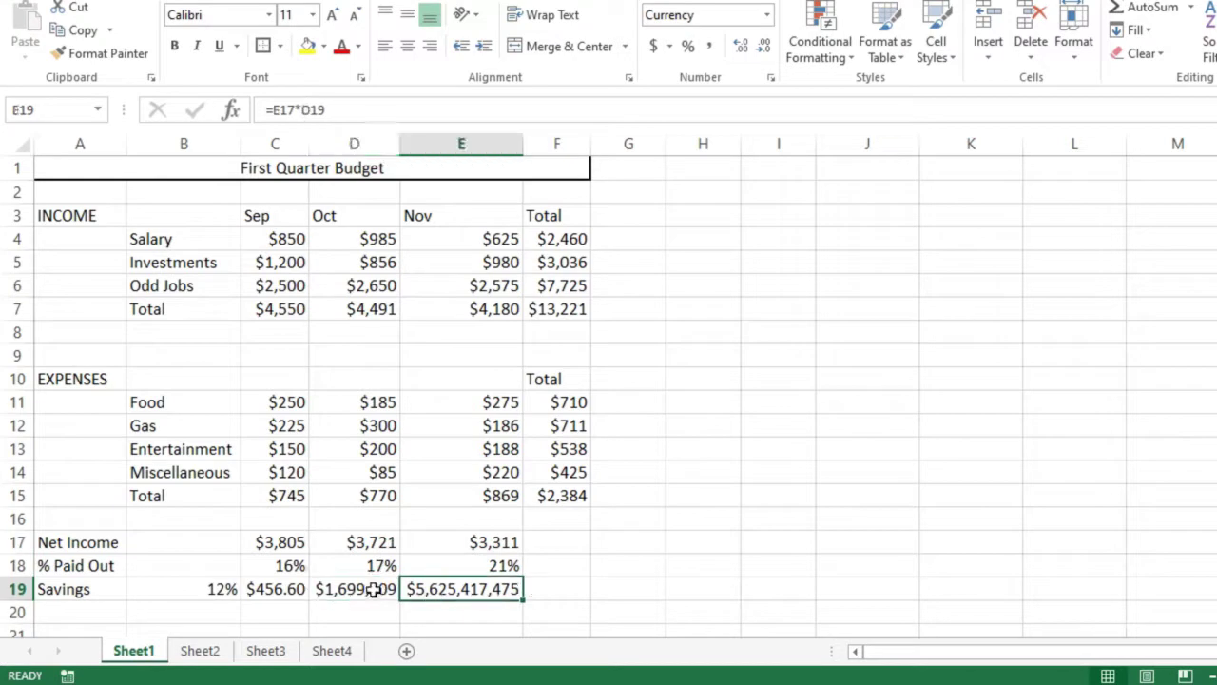
key(ctrl+z)
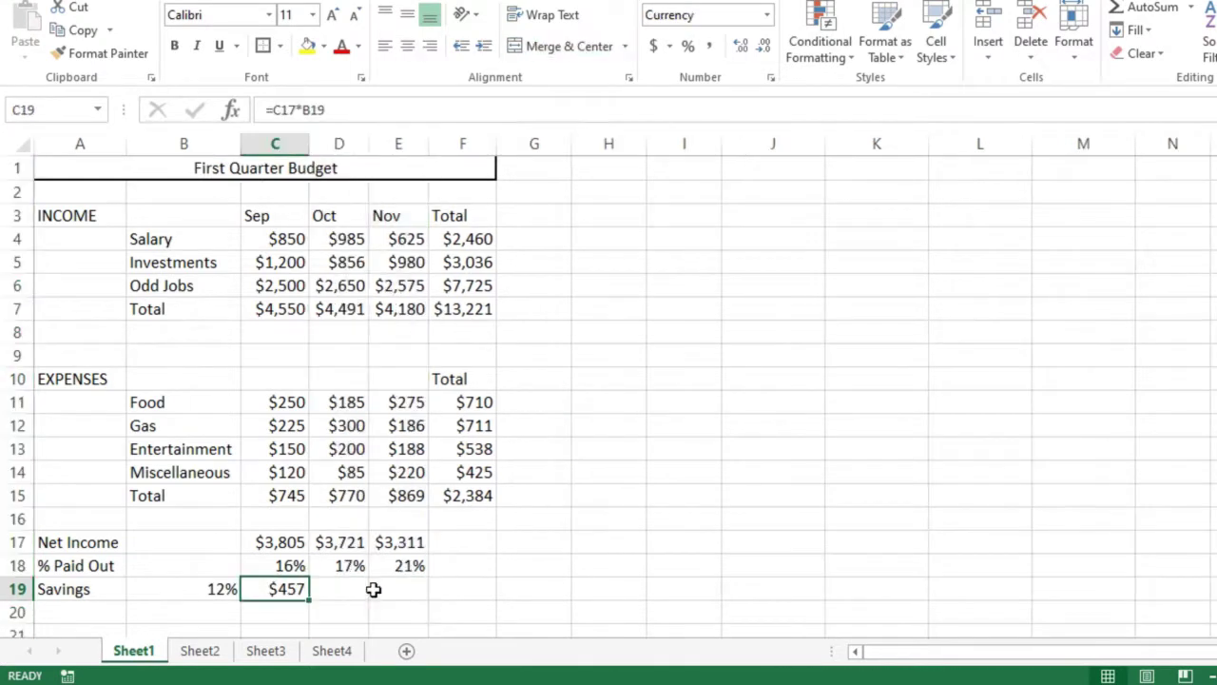
Make the savings rate reference absolute in the Sep Savings formula in C19, giving =C17*$B$19.
double_click(287, 589)
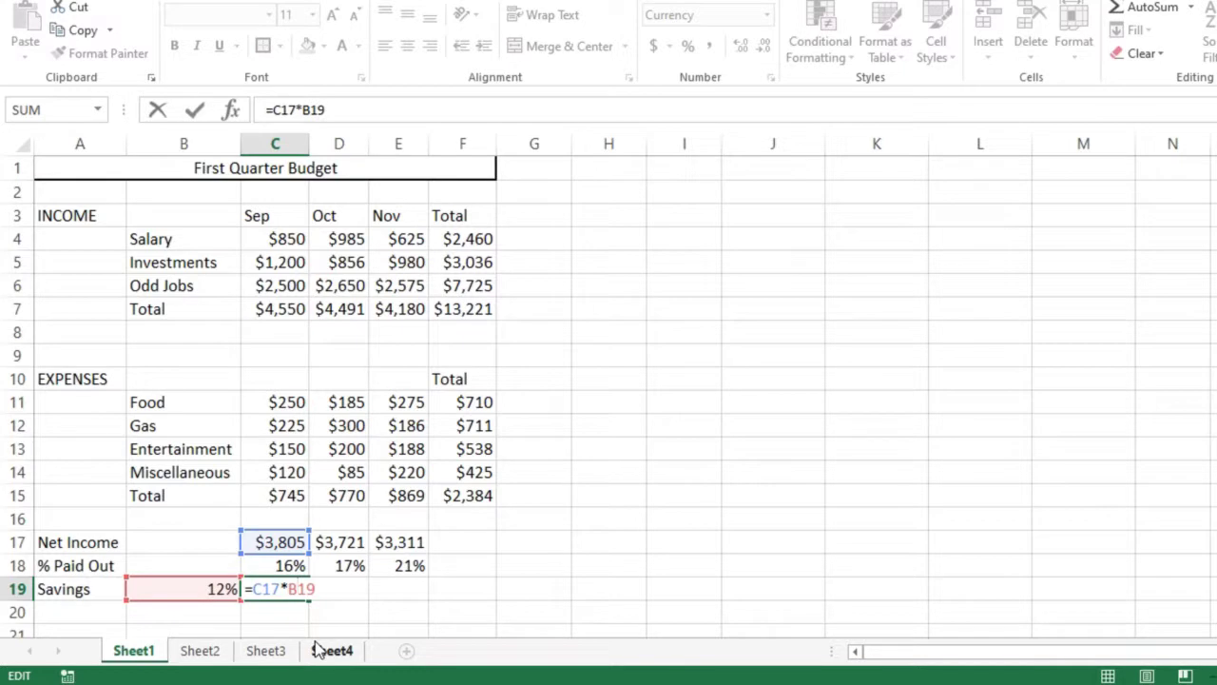
click(295, 589)
key(F4)
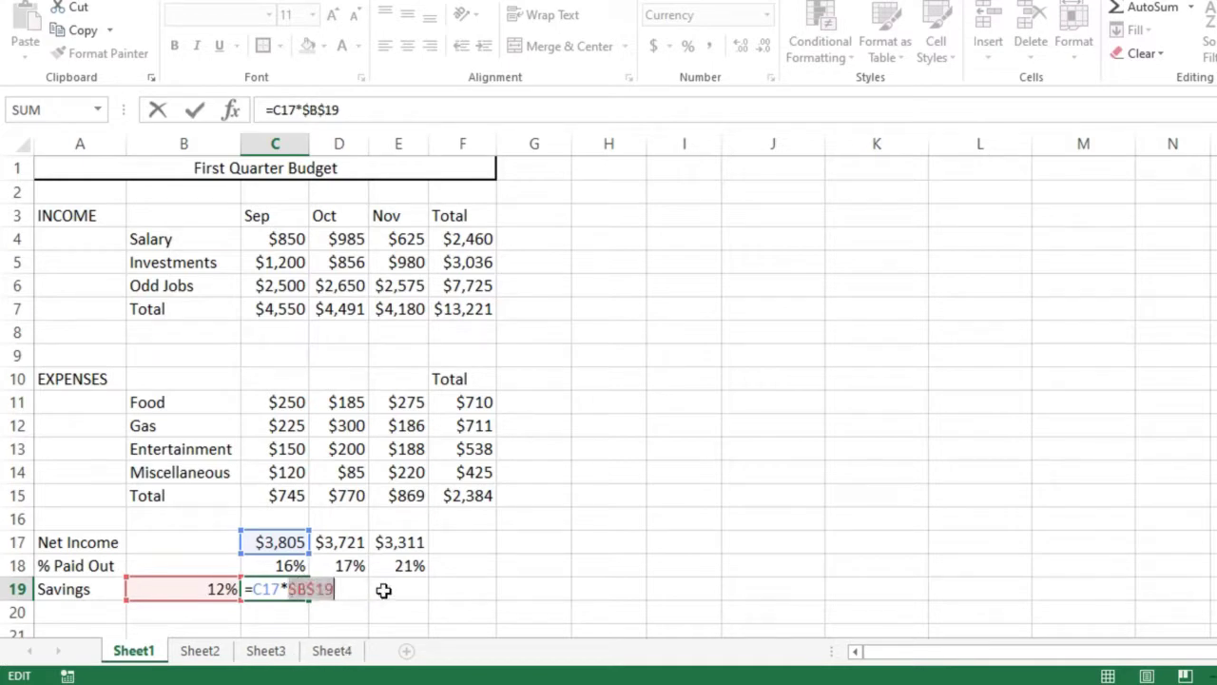
click(319, 589)
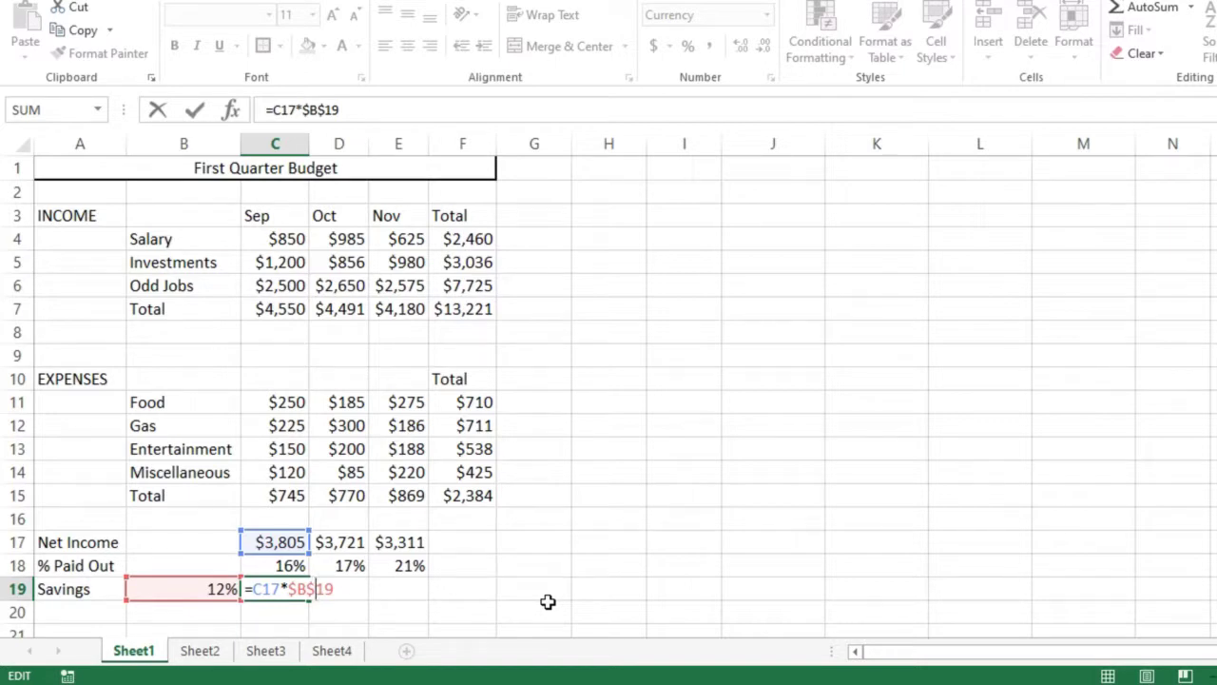
click(194, 109)
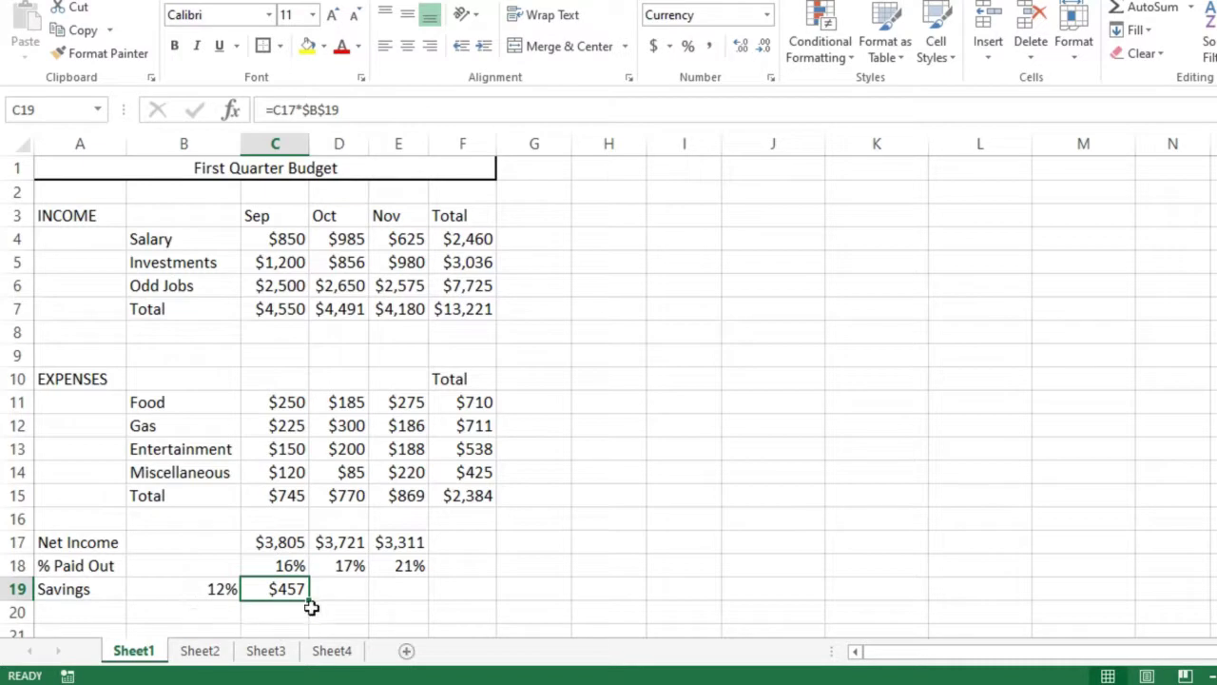
Fill the C19 Savings formula across D19:E19 and widen columns D and E to fit the amounts.
drag(308, 599, 411, 606)
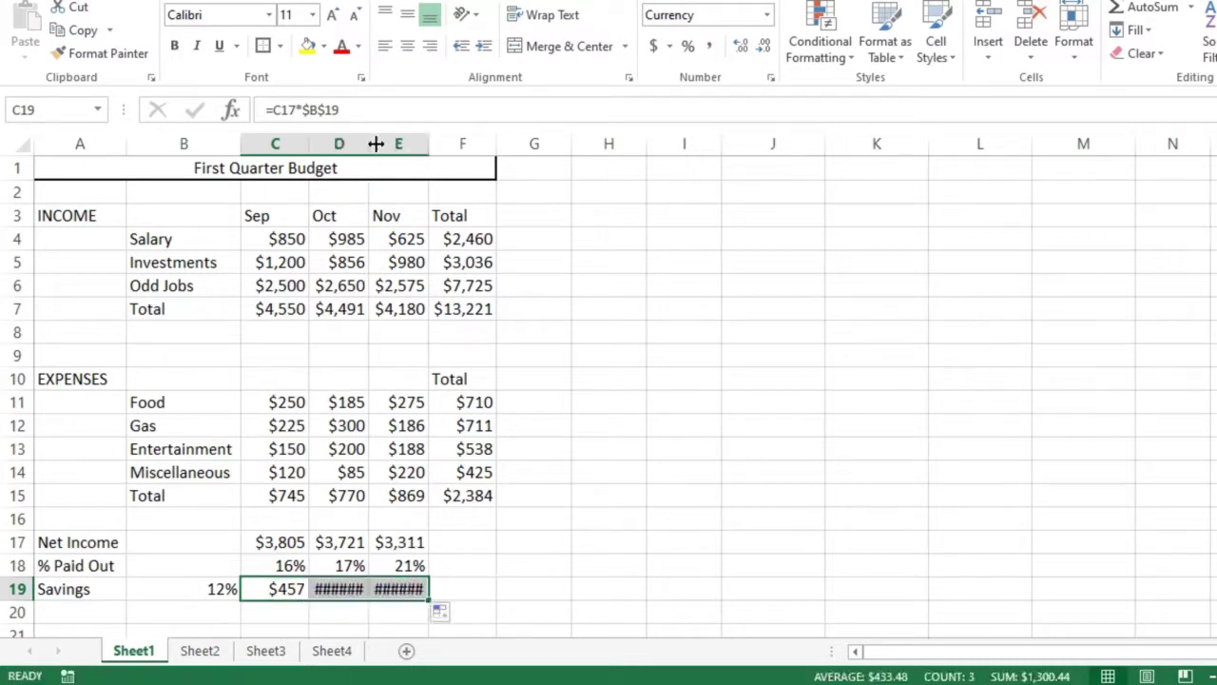
drag(371, 142, 378, 143)
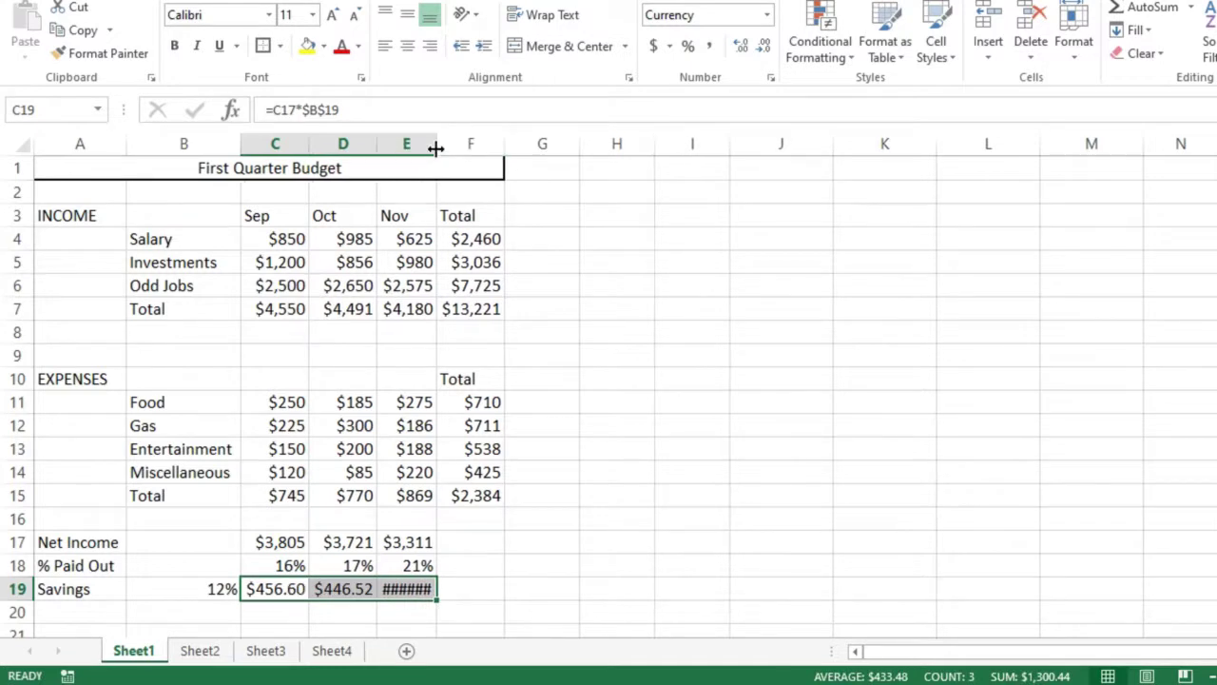
double_click(437, 143)
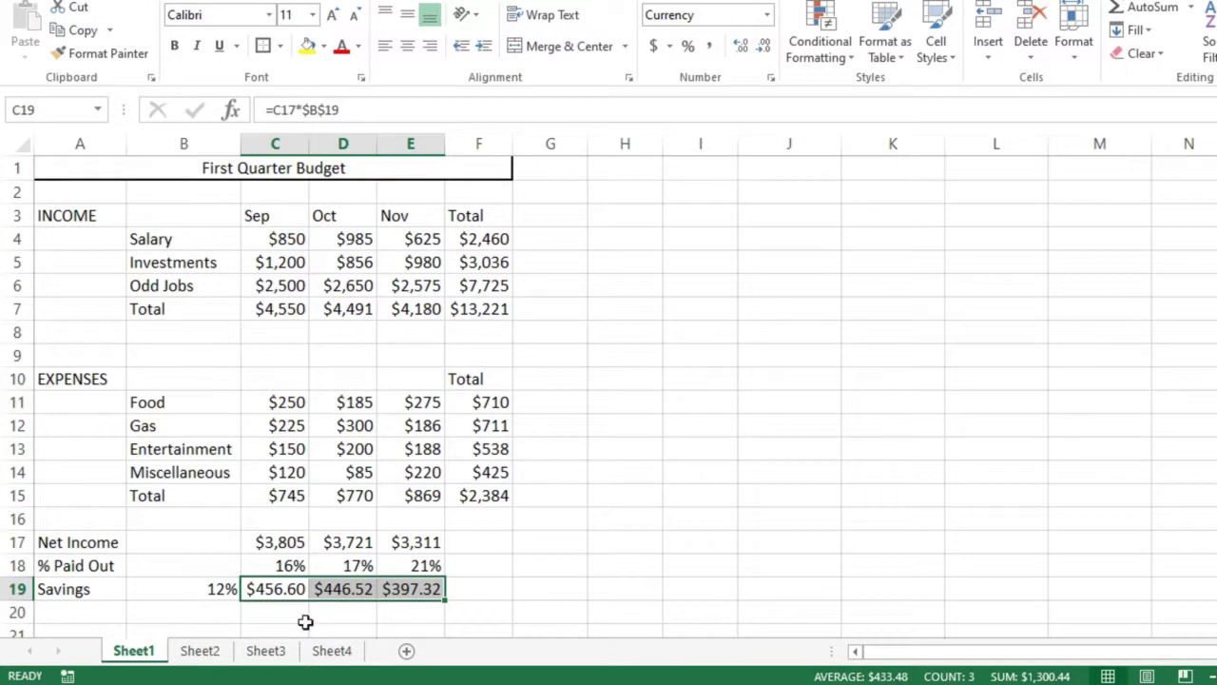
Trace the cells referenced by the Savings formulas in D19 and E19 without changing them.
click(338, 591)
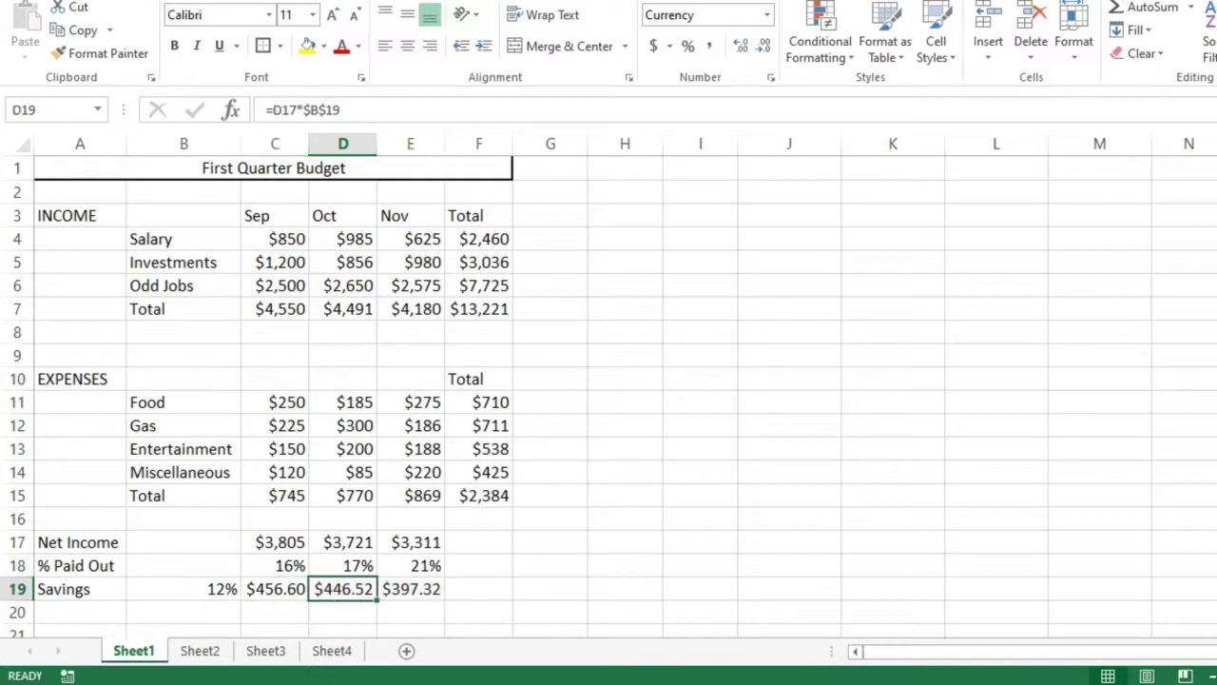
key(F2)
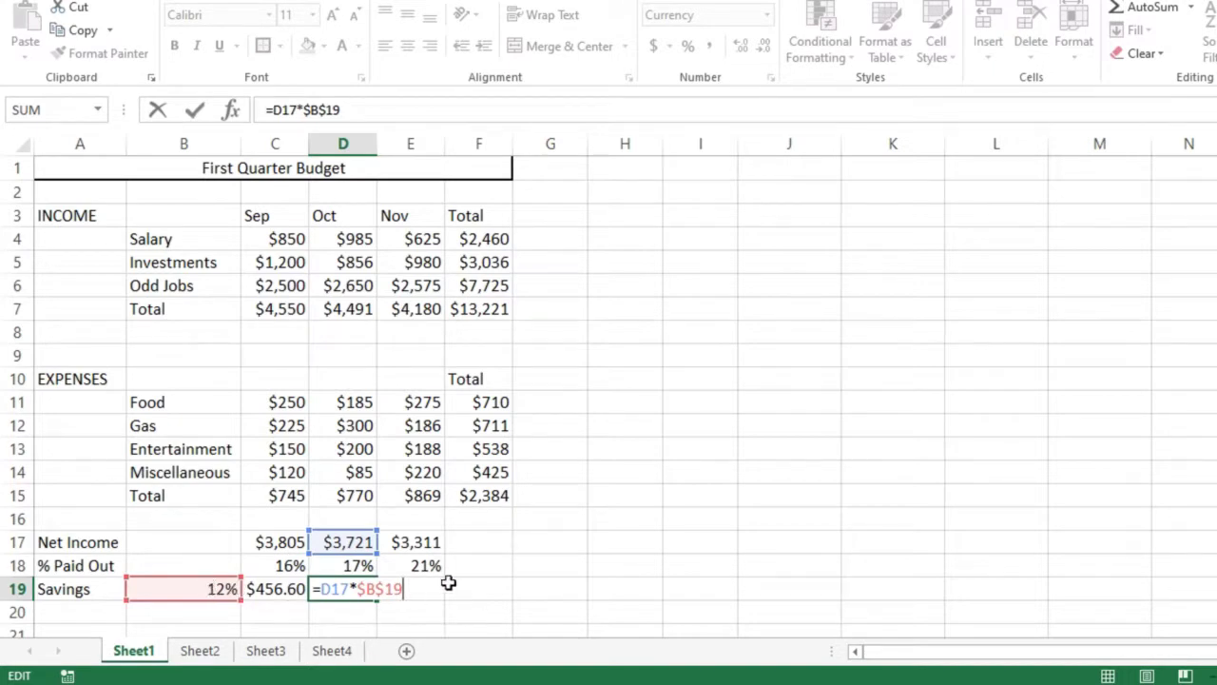
key(ctrl+Return)
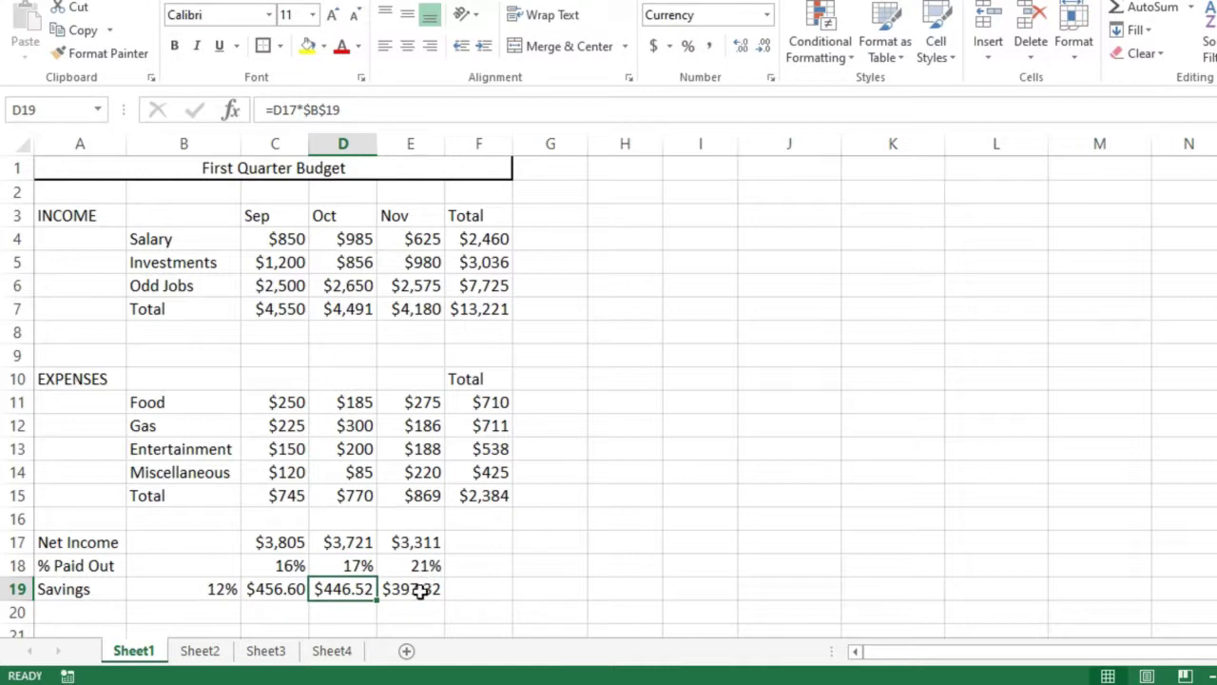
click(415, 586)
key(F2)
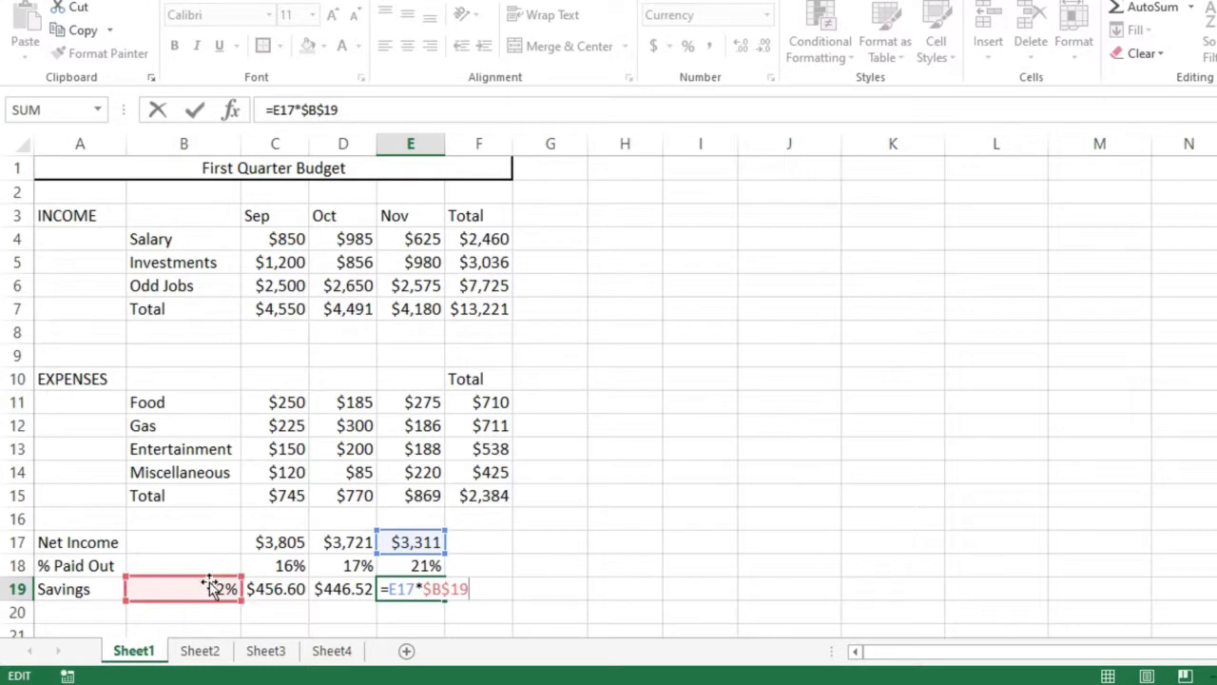
key(ctrl+Return)
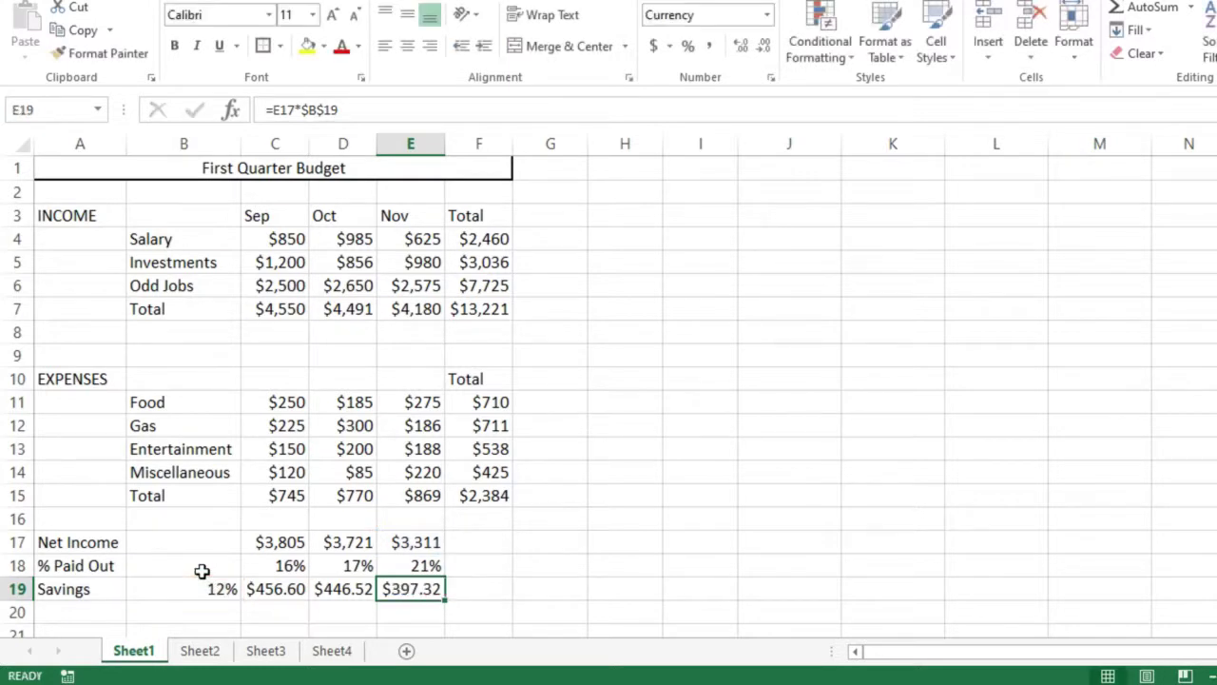
click(626, 516)
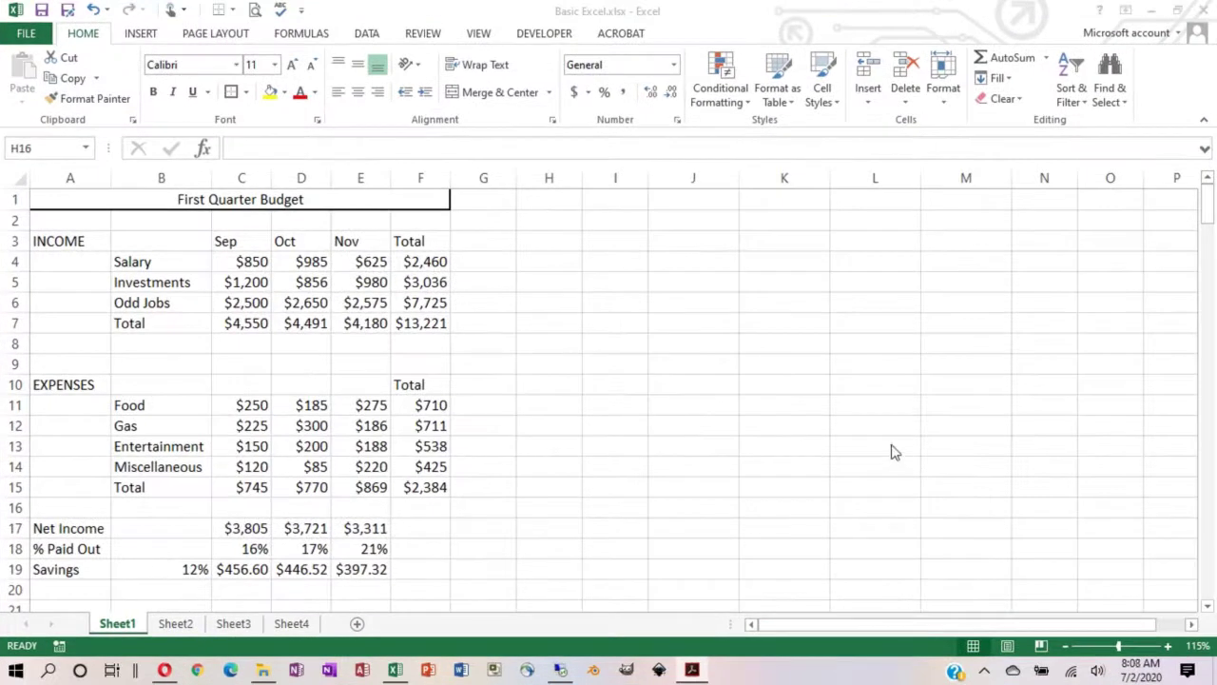
Change the C19 Savings formula to the mixed reference =C17*$B19 and fill it across to E19.
click(243, 569)
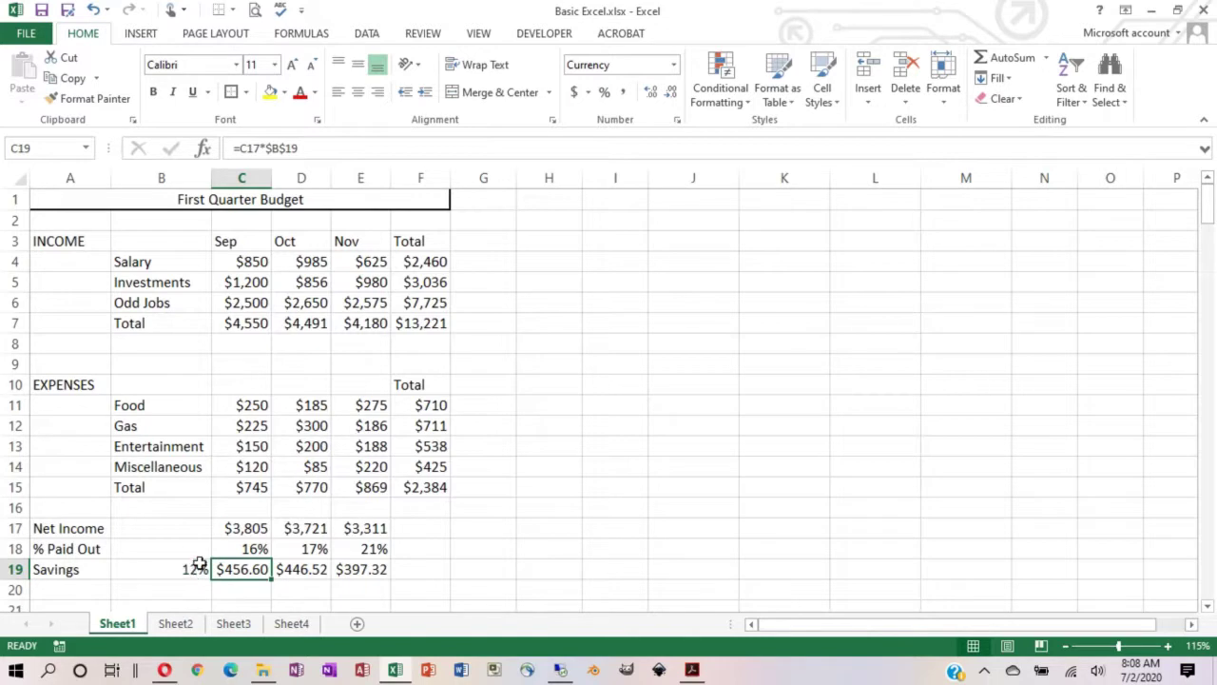
click(285, 148)
key(BackSpace)
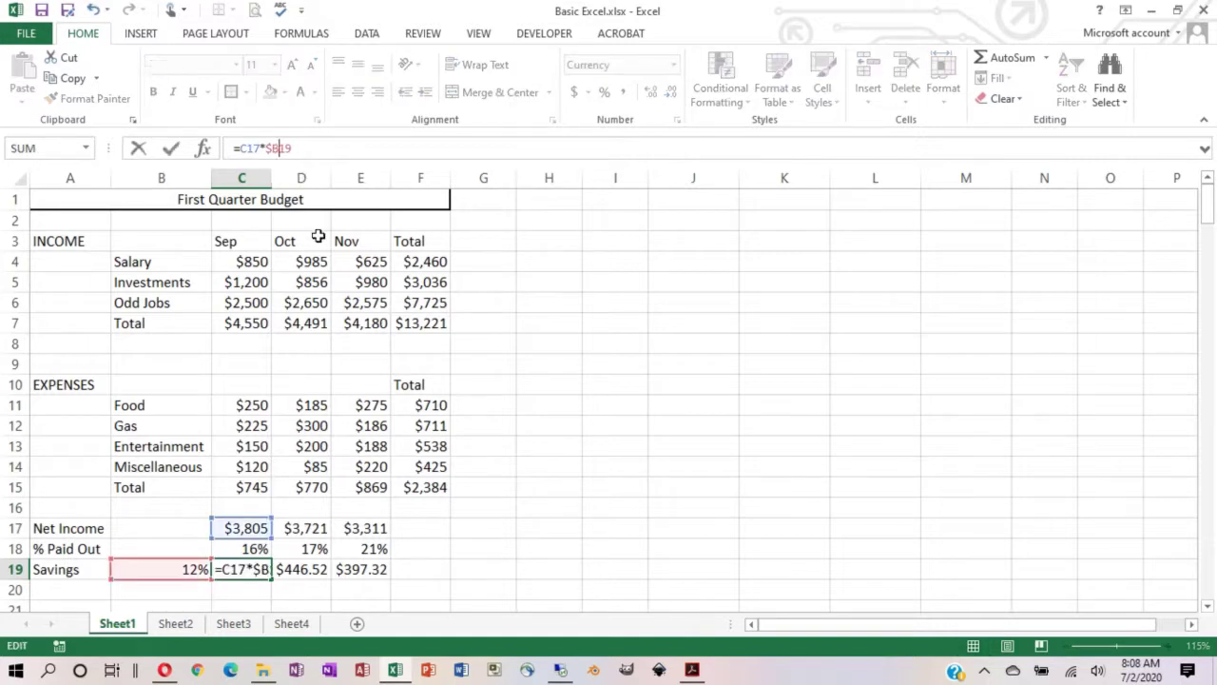
click(171, 150)
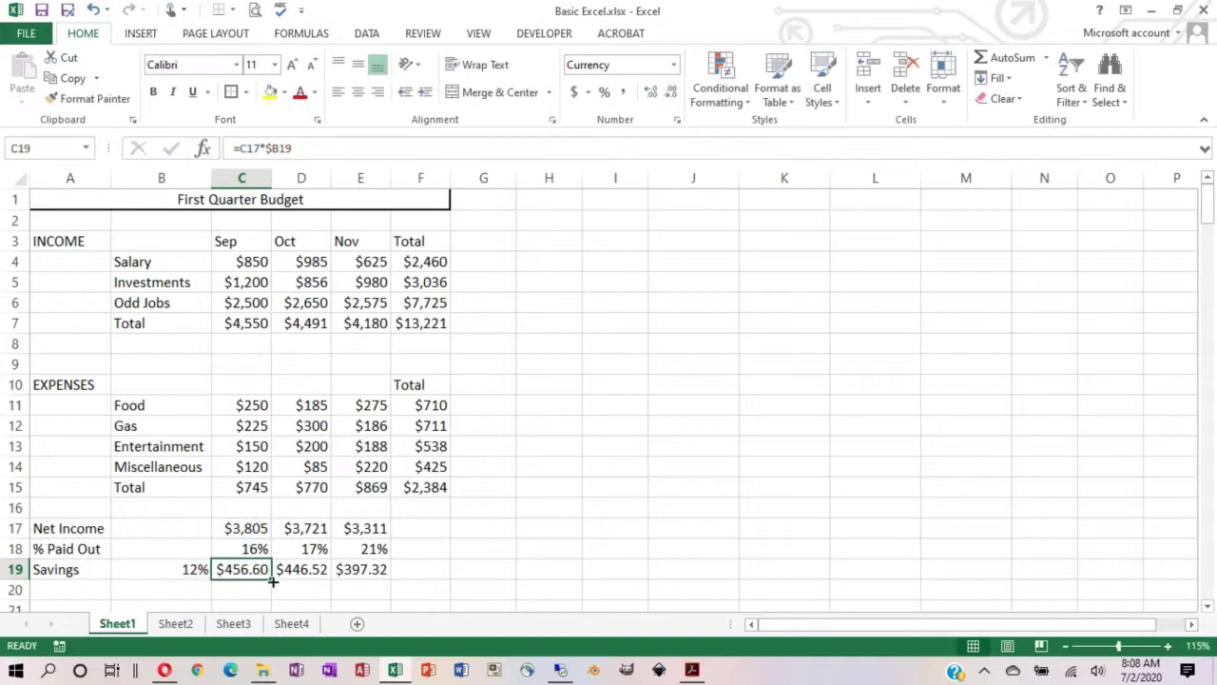
drag(270, 574, 369, 574)
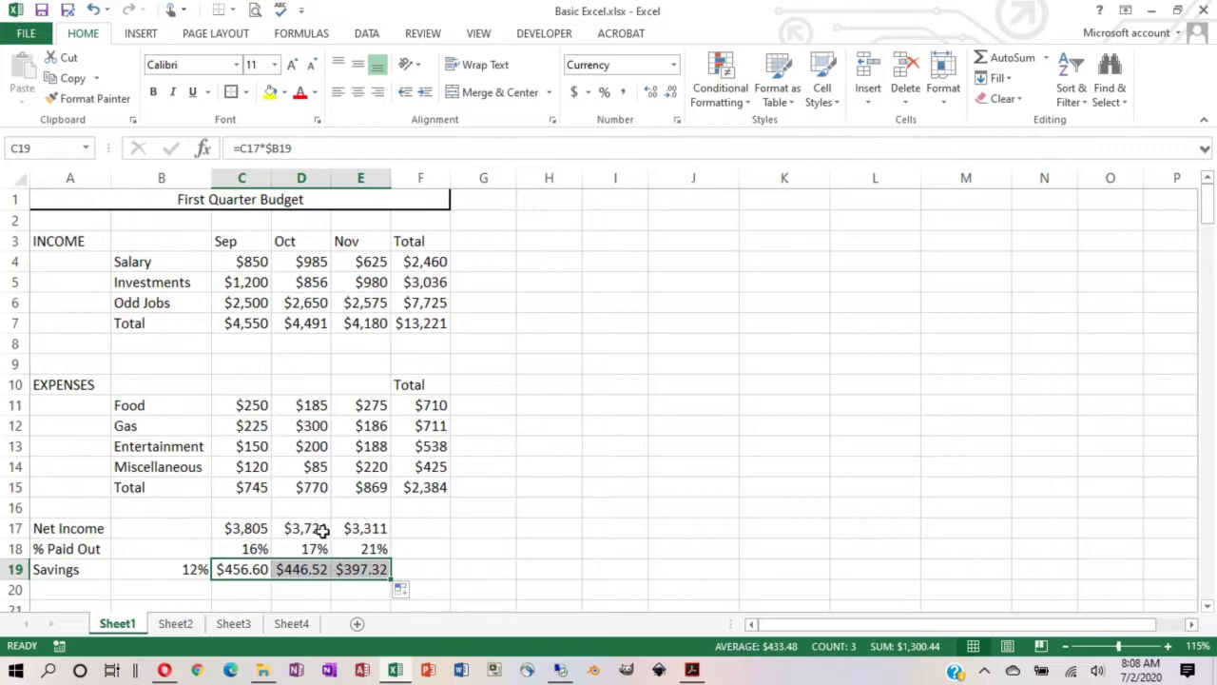
Check the Savings formulas in C19 and D19, tracing the cells that C19 references without altering it.
click(313, 150)
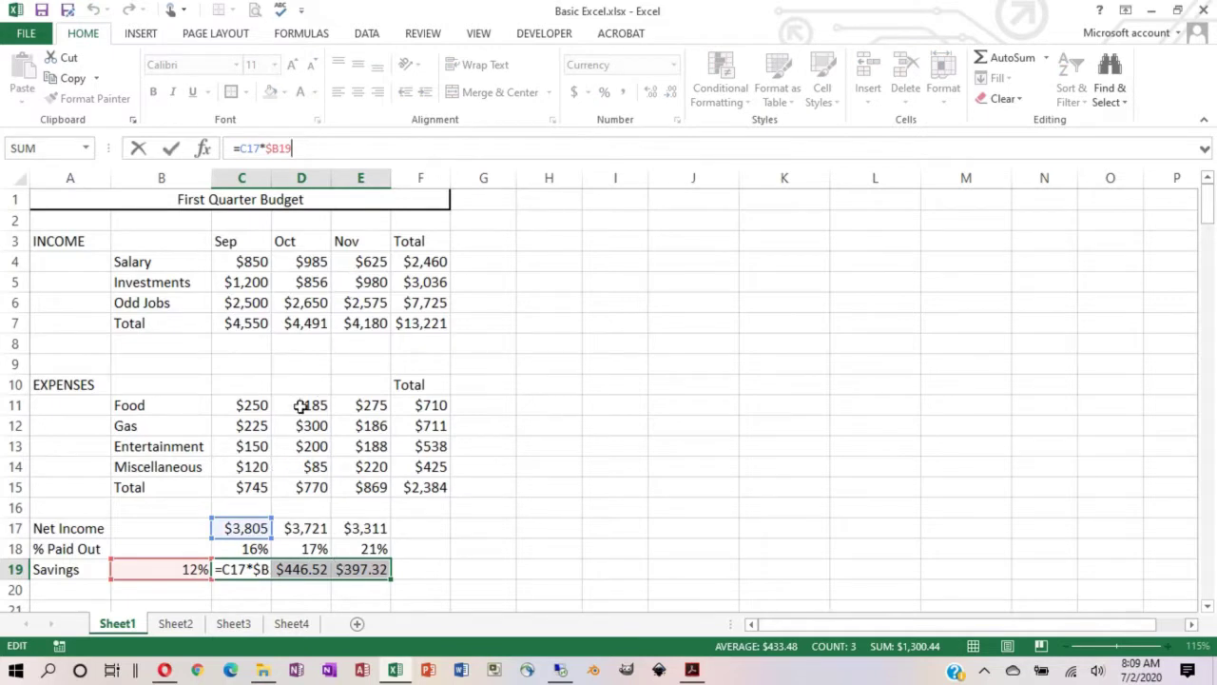
key(ctrl+Return)
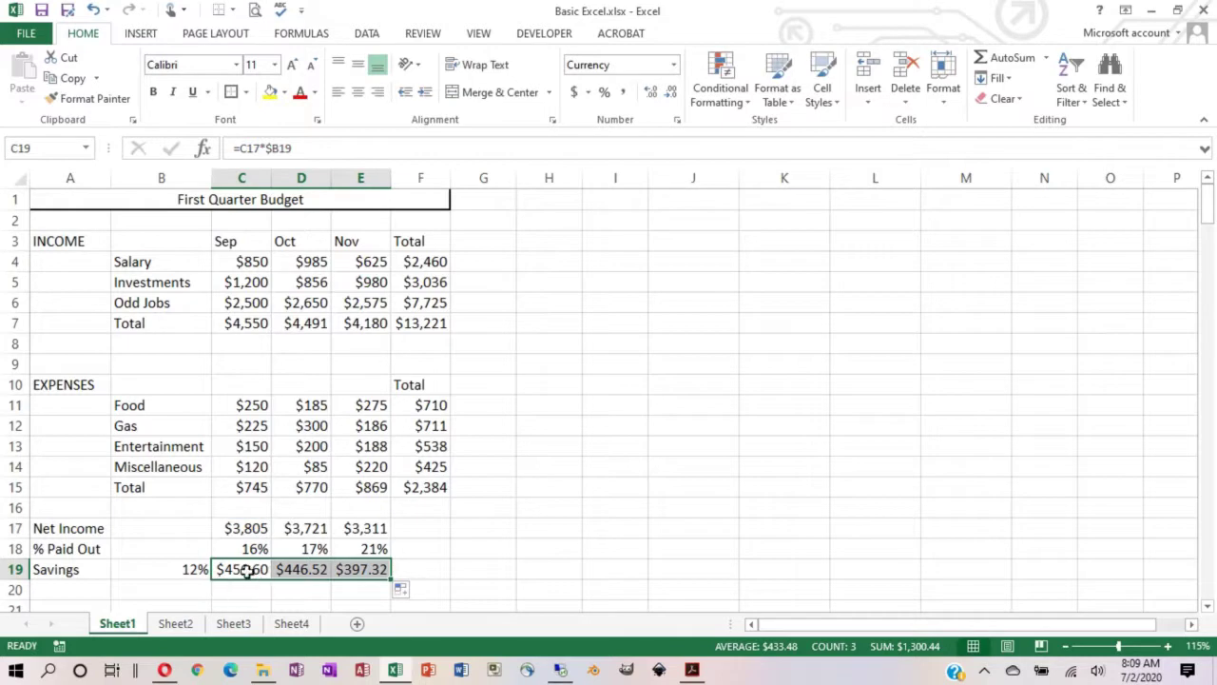
click(245, 570)
click(287, 569)
click(259, 571)
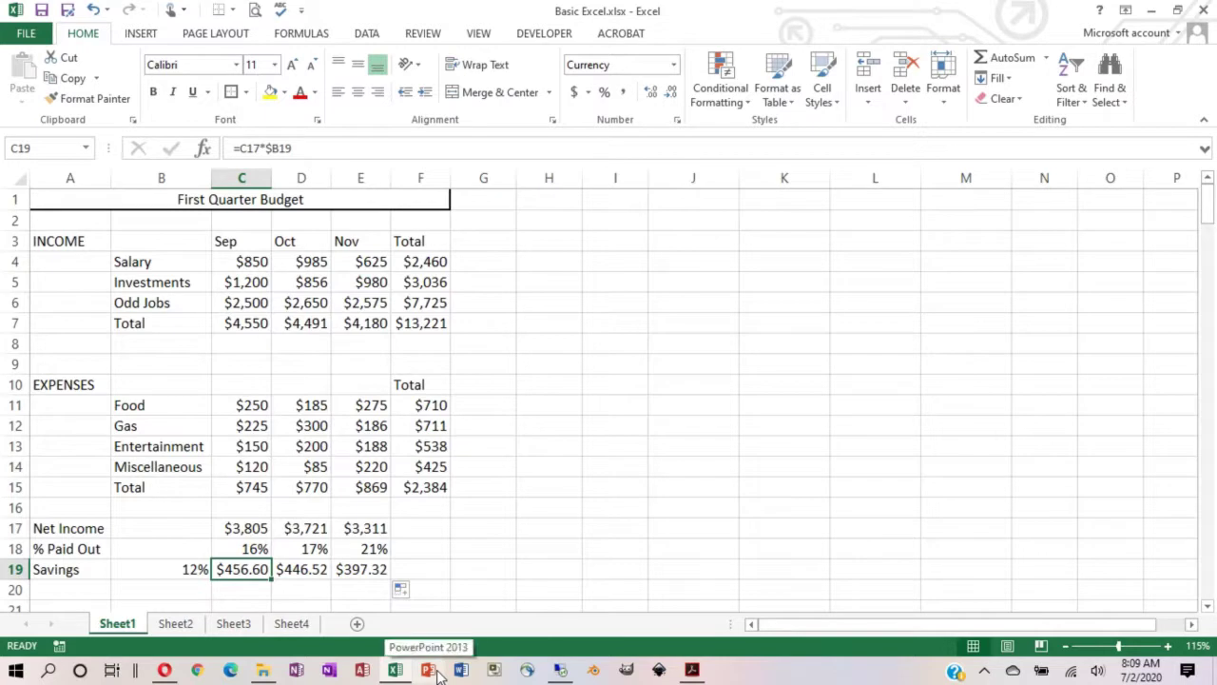
key(F2)
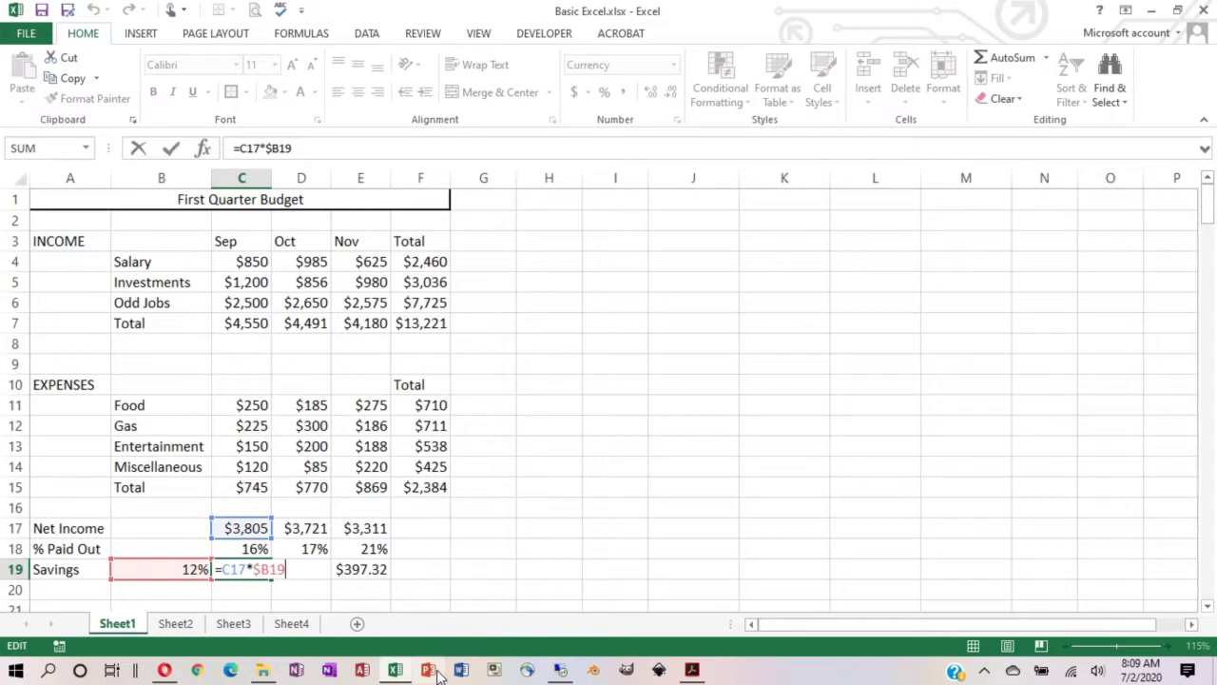
click(172, 152)
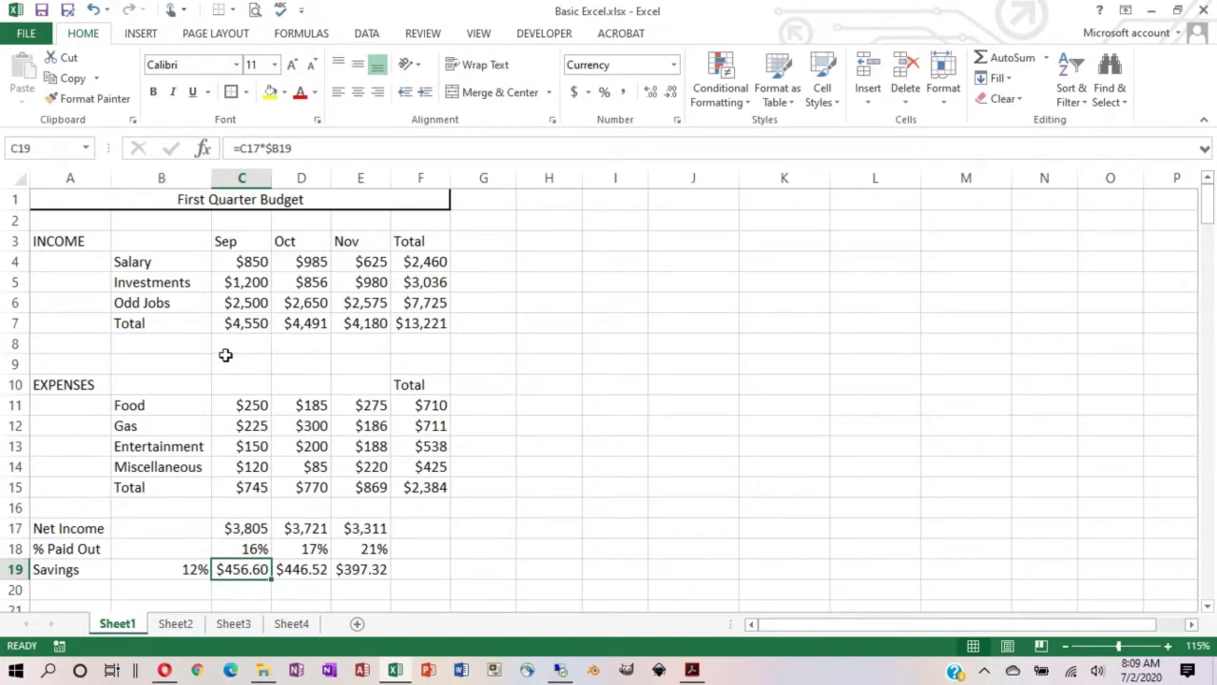
click(314, 282)
click(498, 301)
click(656, 300)
click(708, 246)
click(787, 341)
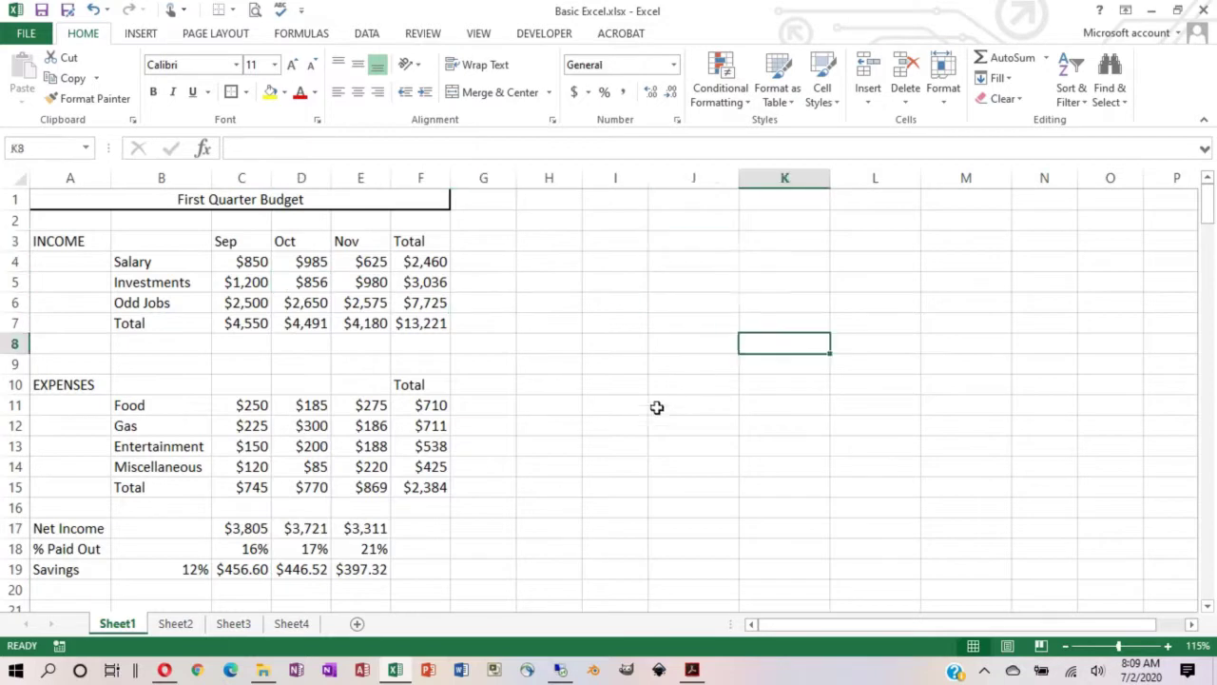
drag(655, 407, 629, 404)
click(424, 382)
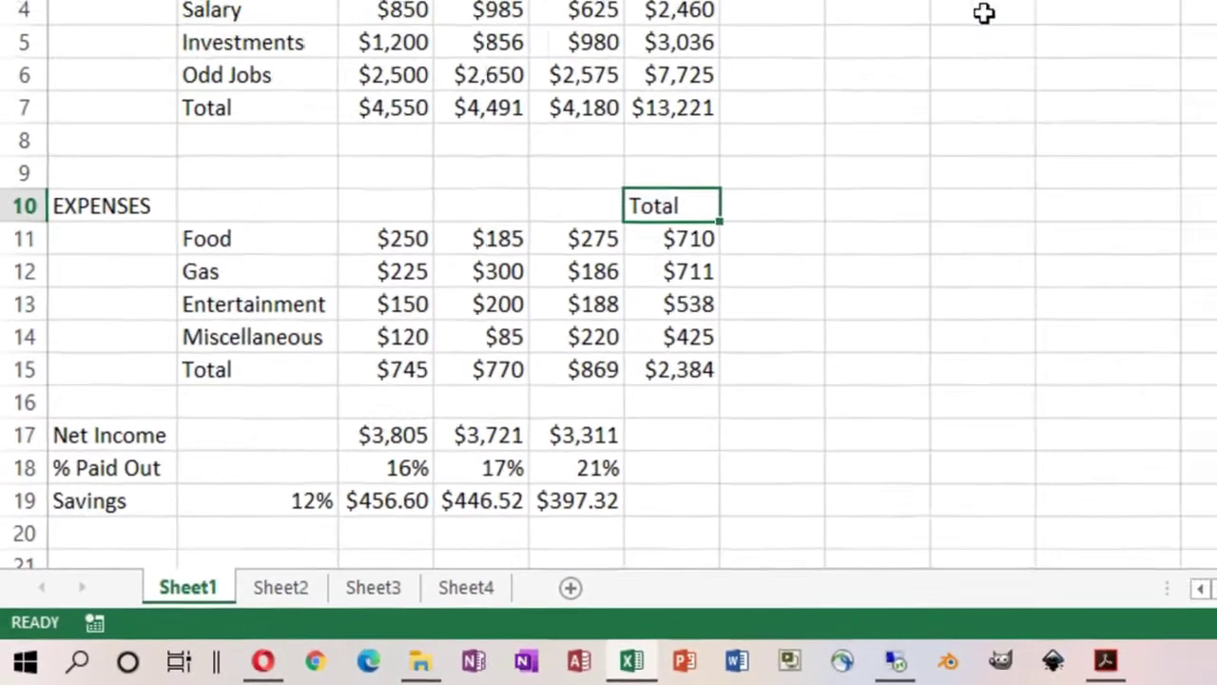
Enter a first name in cell I4 and edit the entry to append the letter y.
click(955, 31)
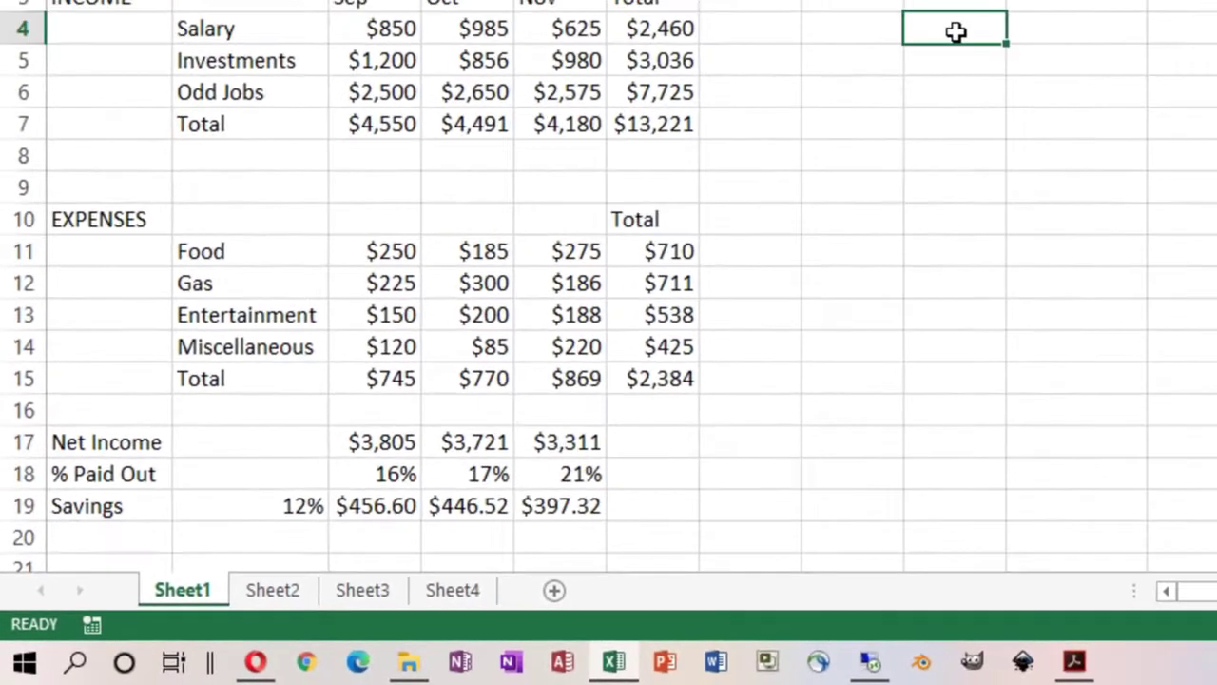
text(Scott)
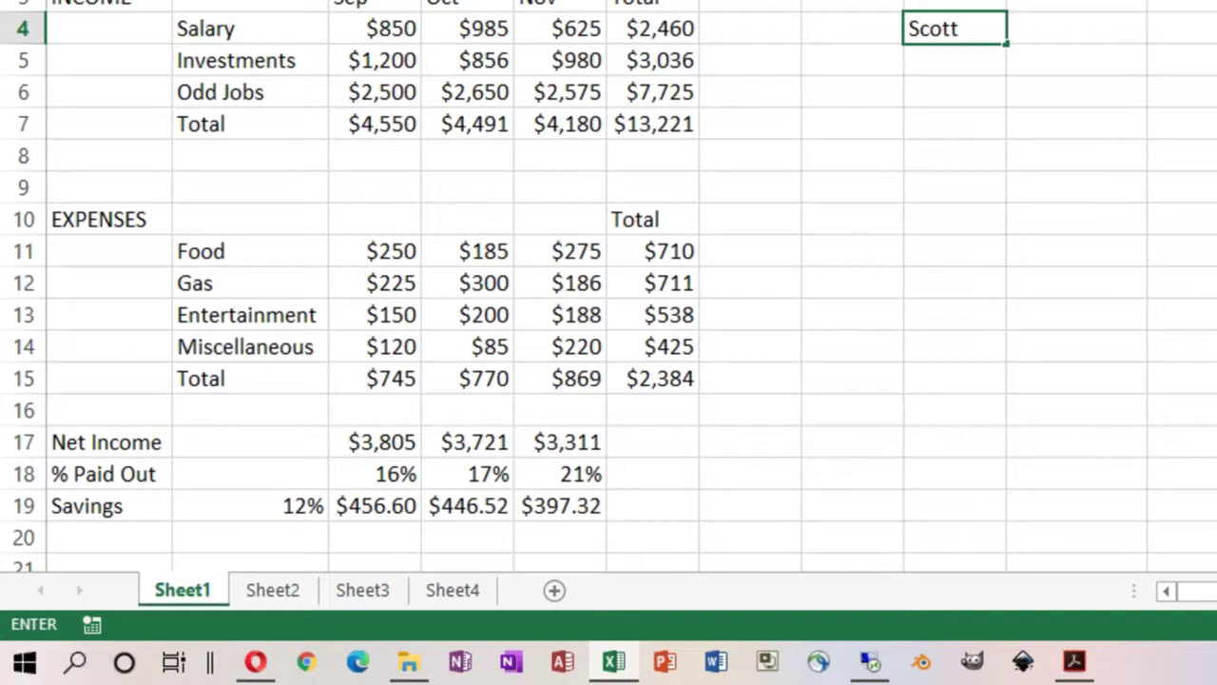
key(ctrl+Return)
key(F2)
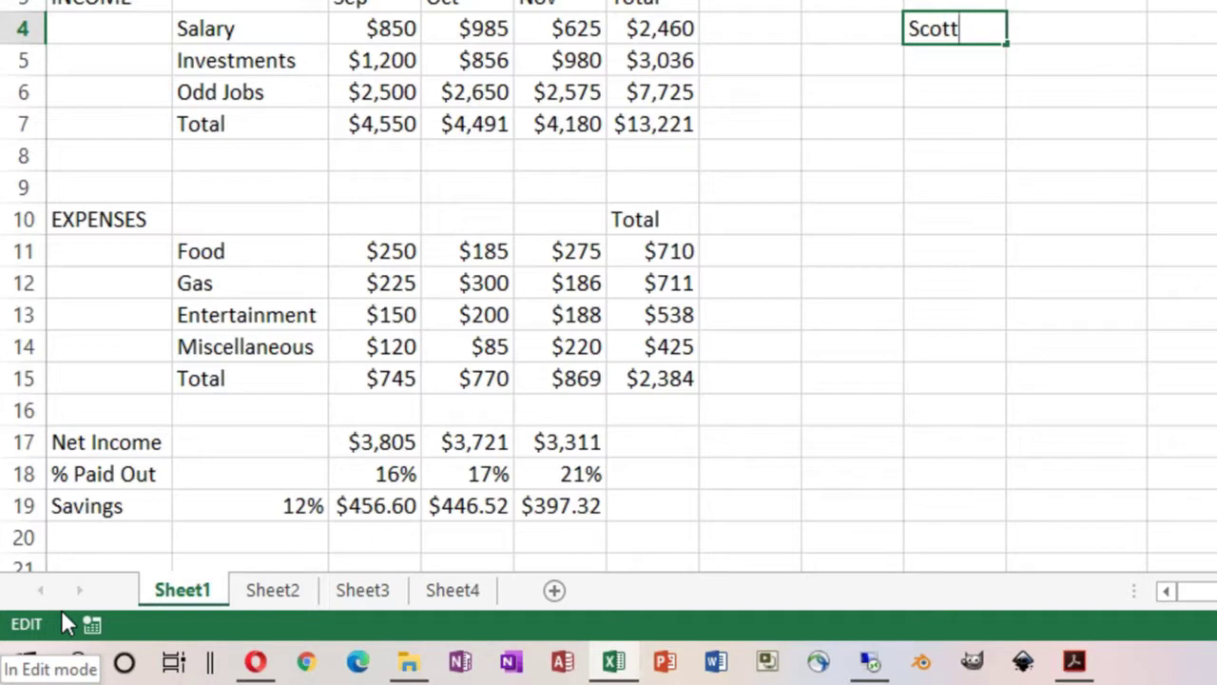
text(y)
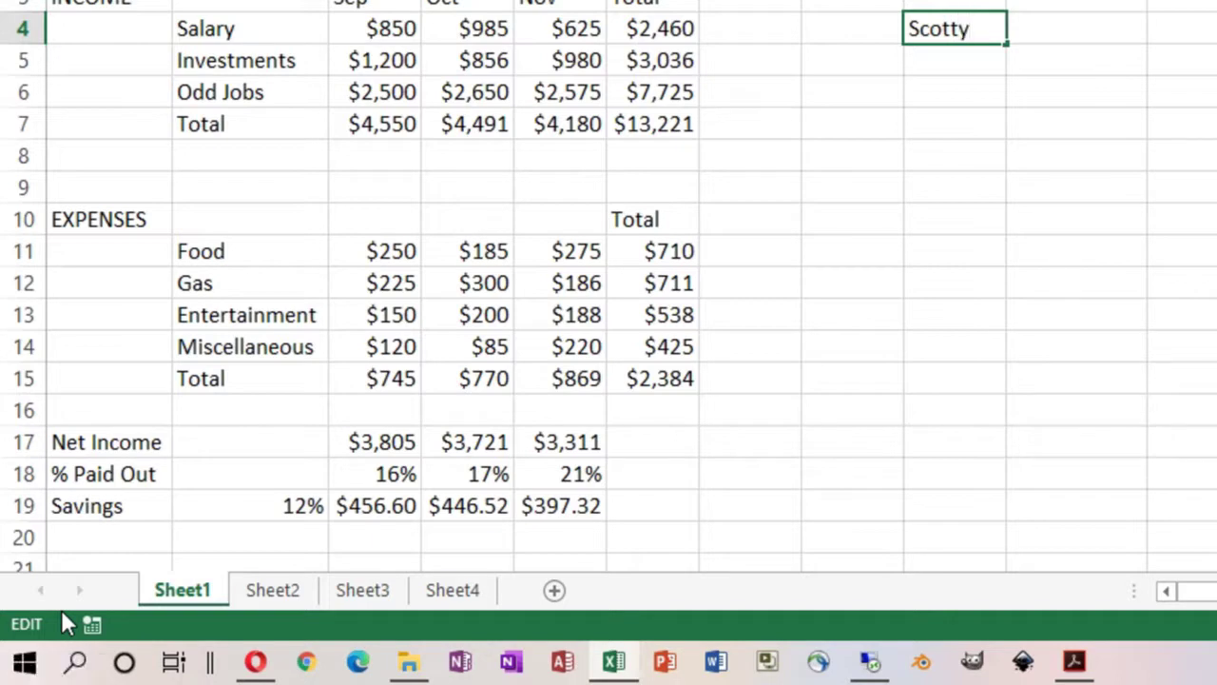
key(Return)
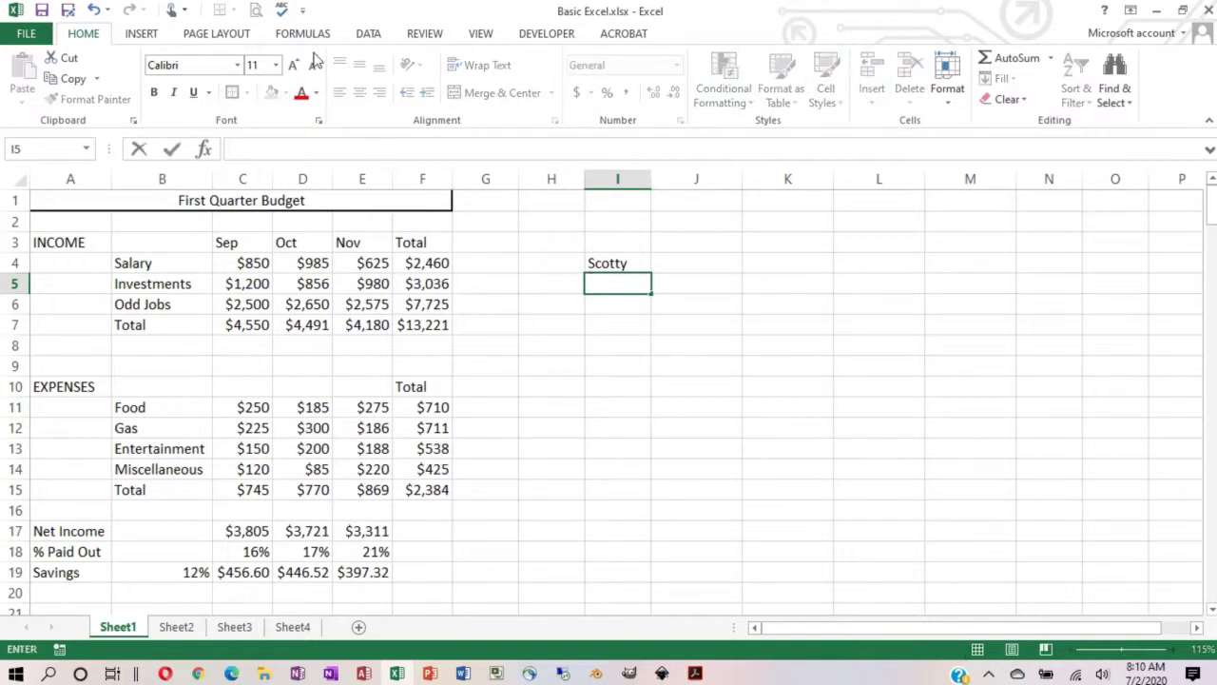
Examine which insert, page layout and formula commands are available while I5 is being edited, and cancel the empty entry.
click(142, 35)
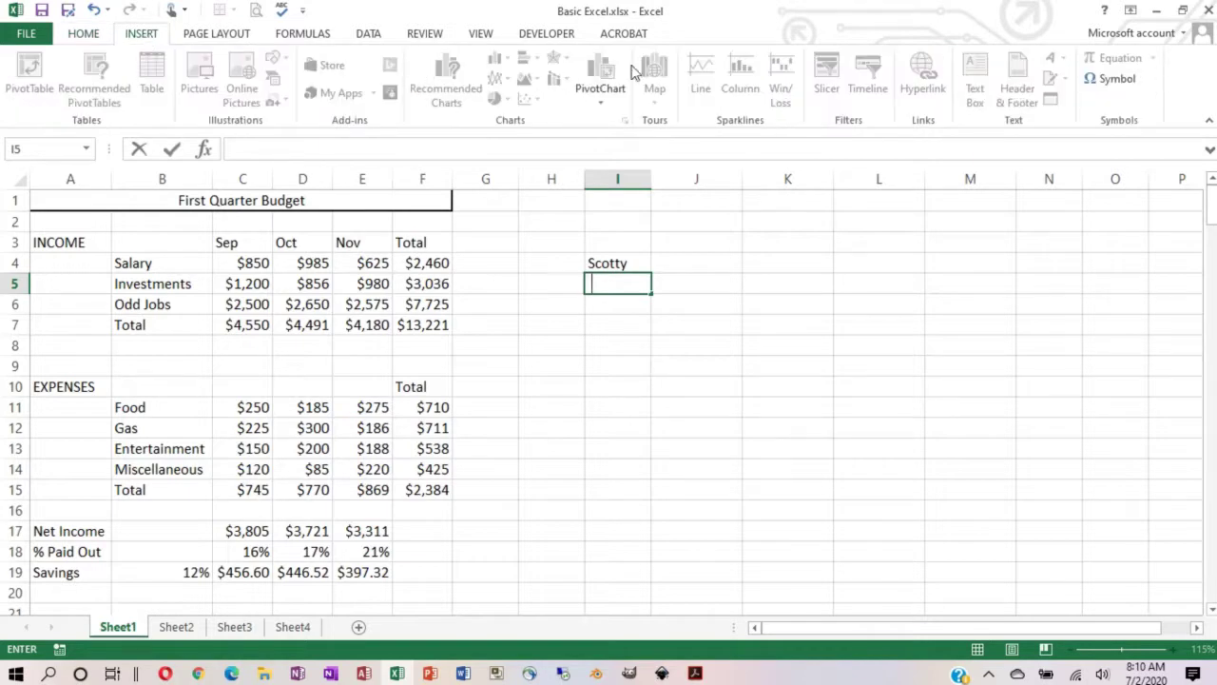
click(232, 38)
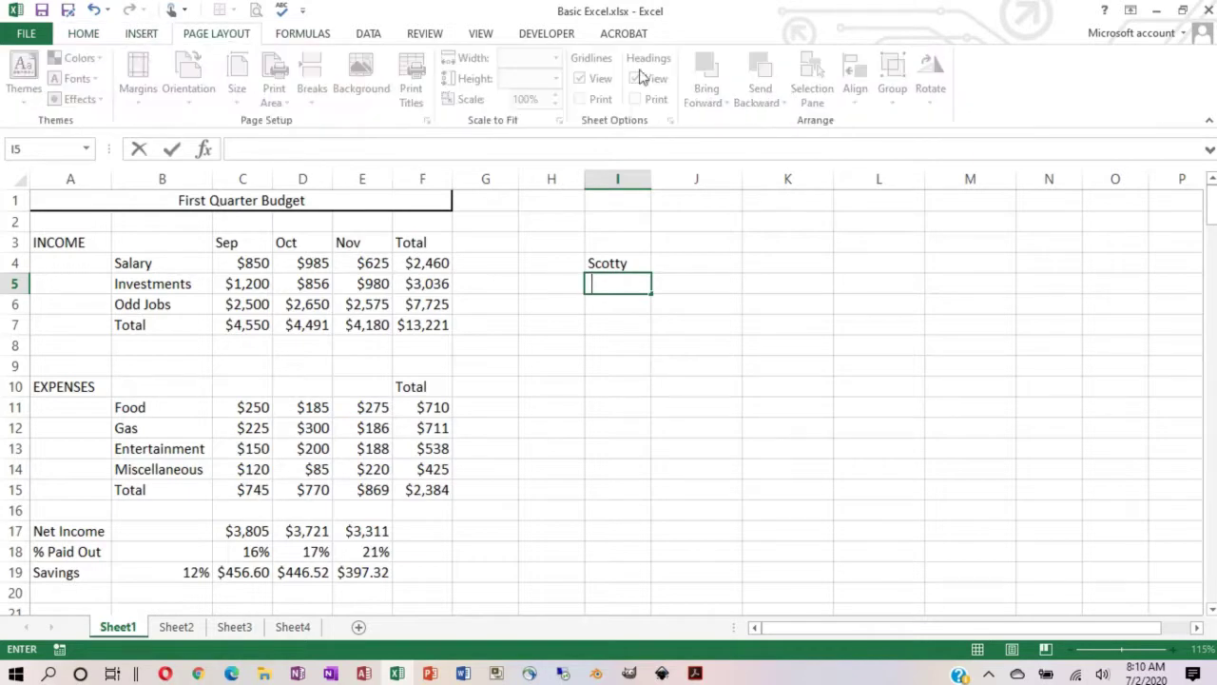
click(319, 38)
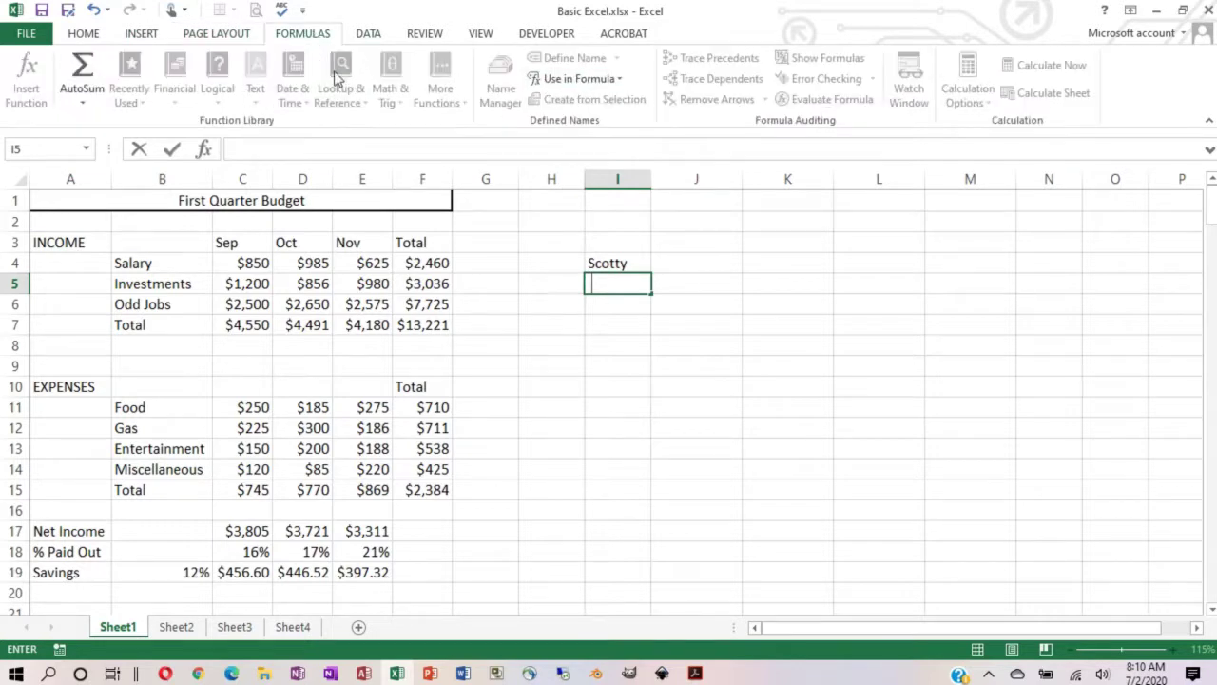
click(86, 37)
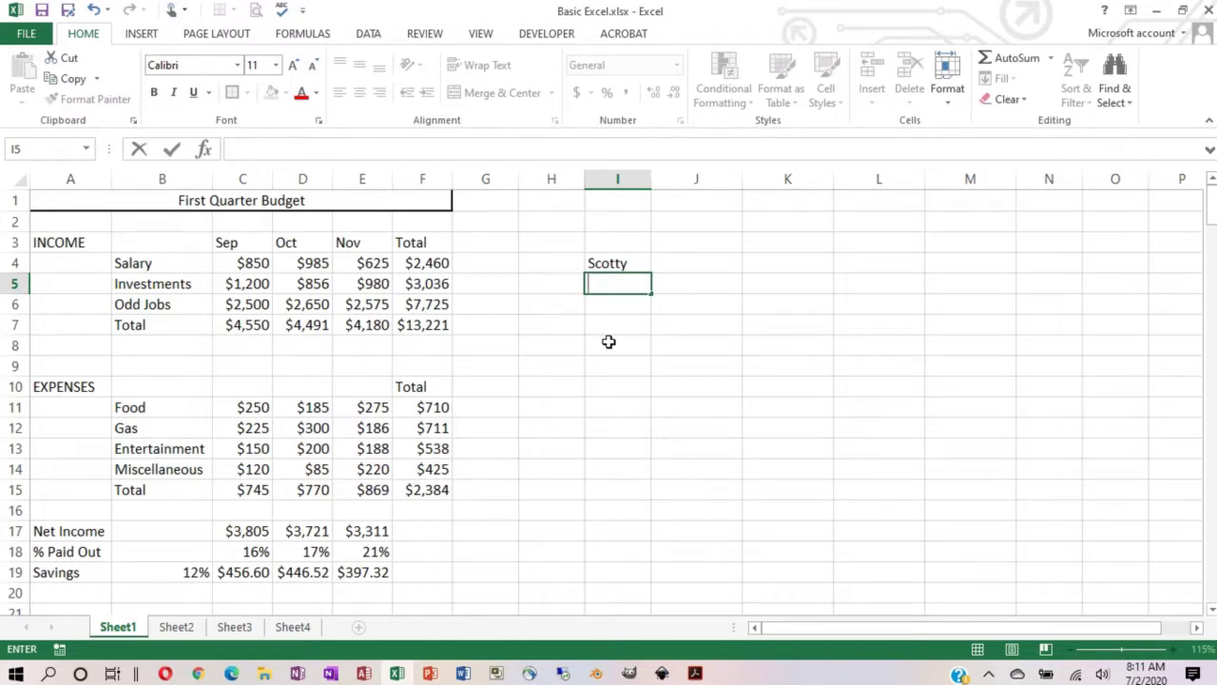
key(Escape)
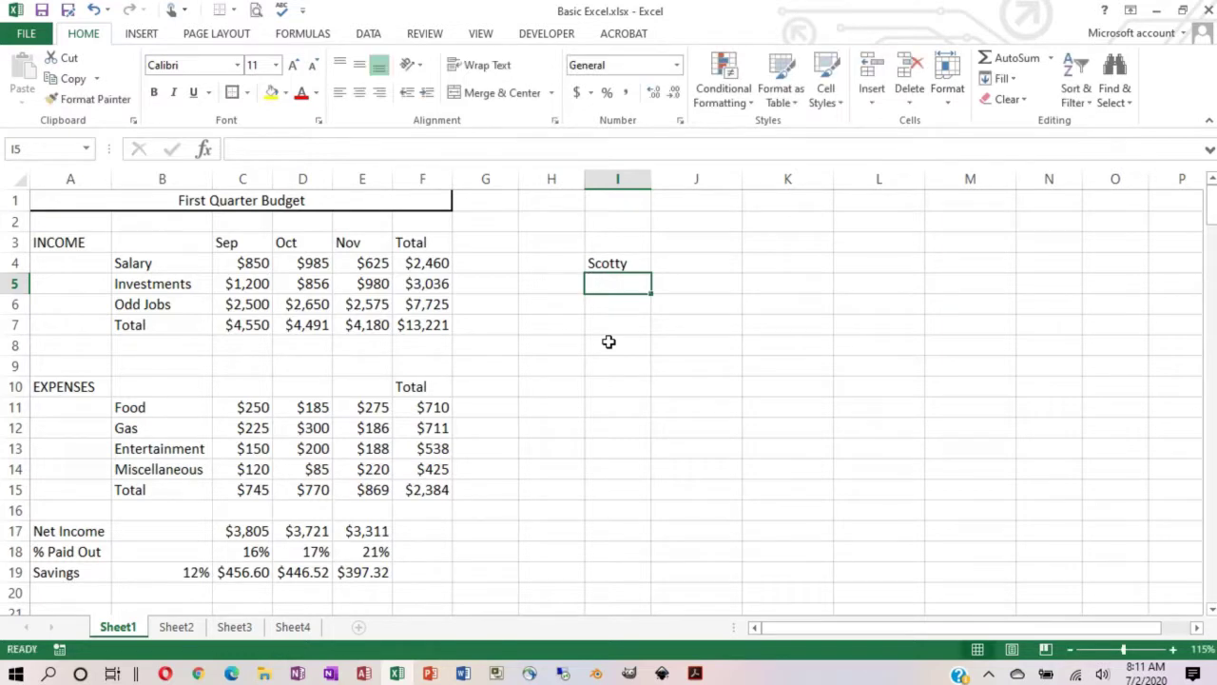
Examine the availability of insert, page layout and formula commands with no cell entry in progress.
click(149, 34)
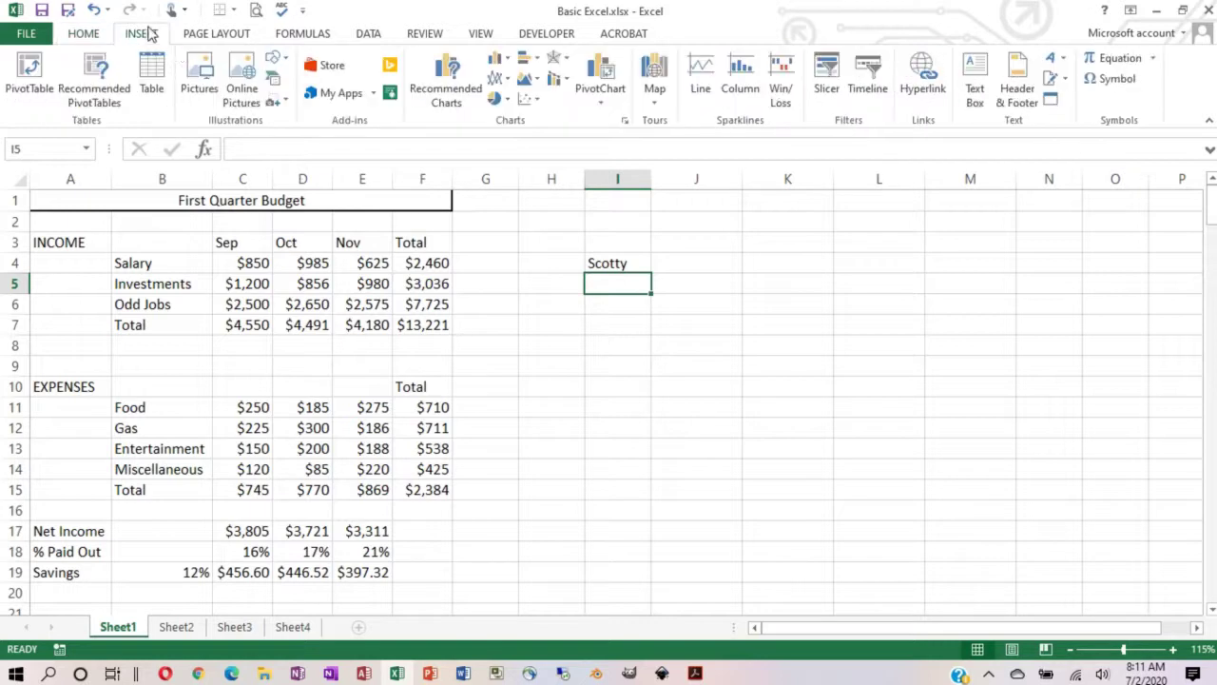
click(209, 36)
click(293, 36)
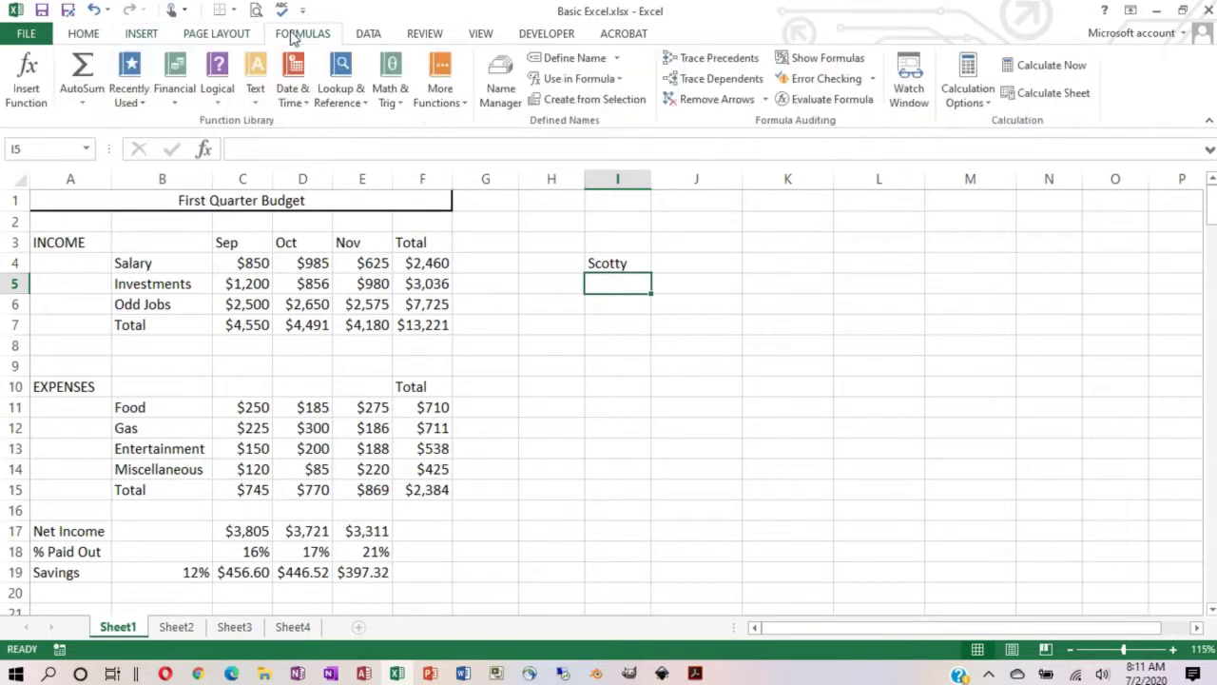
click(84, 34)
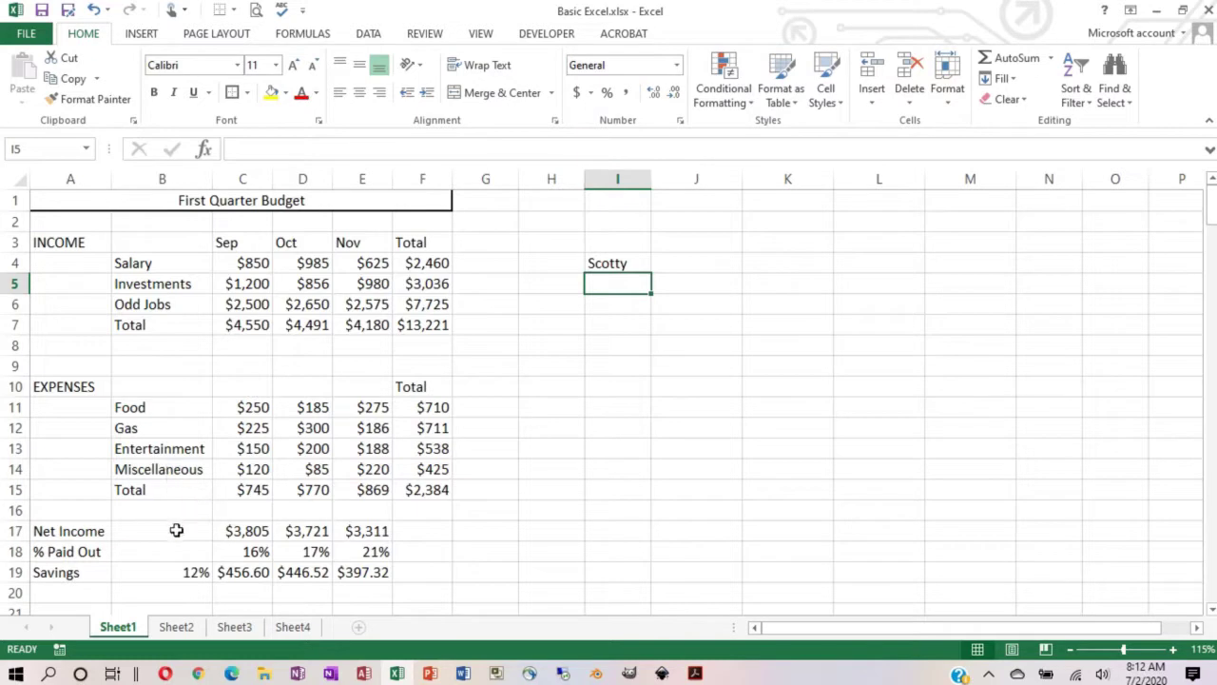
Check the formula behind the Sep income total in C7.
click(233, 327)
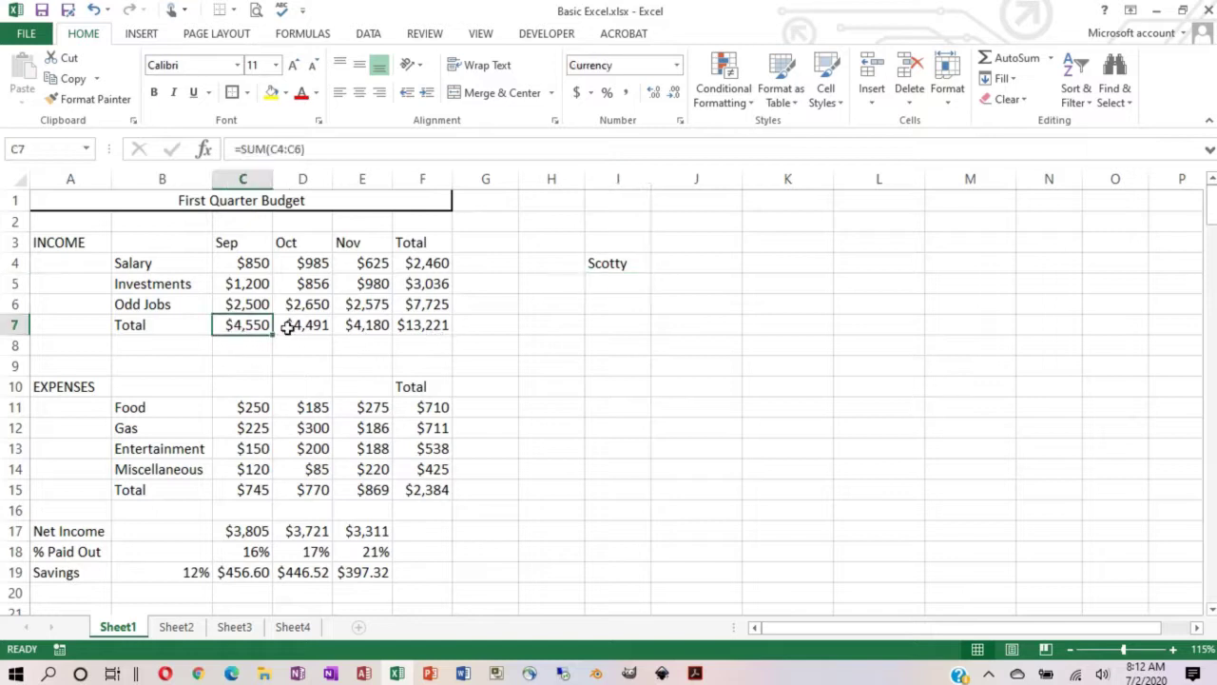